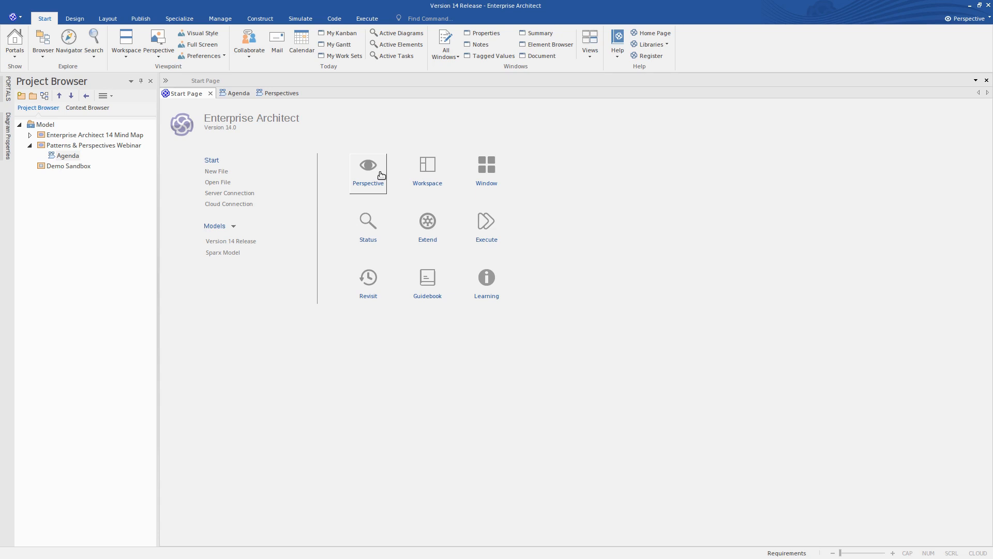
- Browse the available modeling perspectives, including those in the Analysis group
{"action": "left_click", "coordinate": [381, 175]}
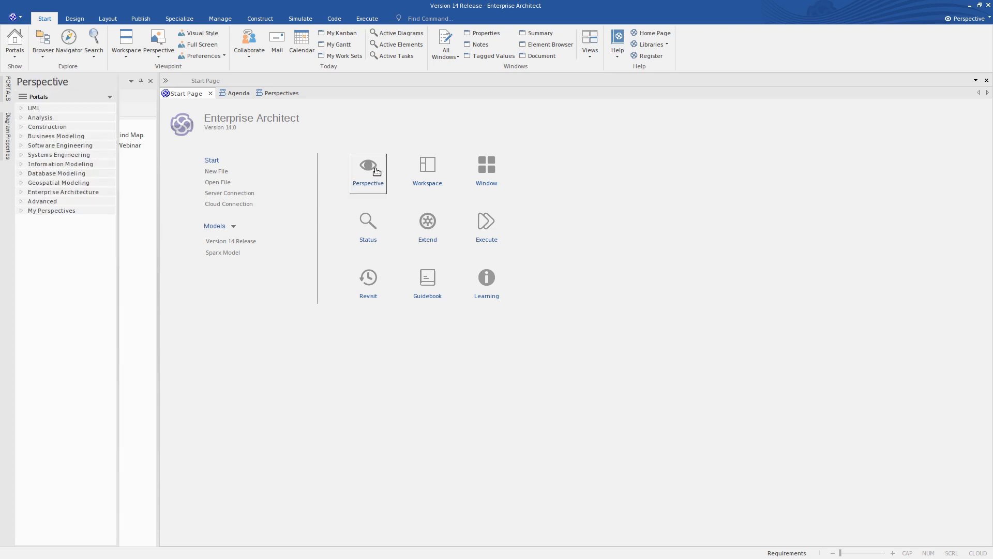
{"action": "left_click", "coordinate": [964, 21]}
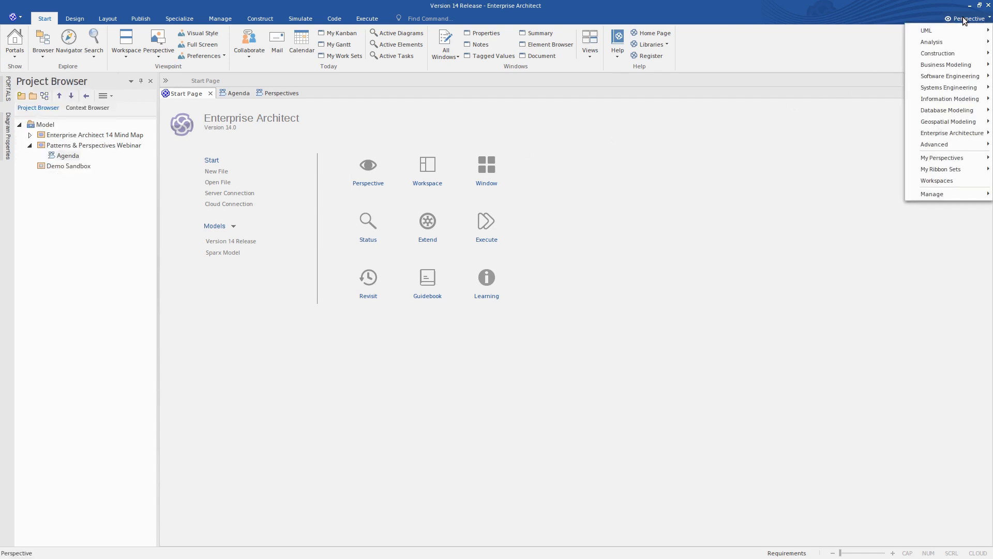
{"action": "mouse_move", "coordinate": [963, 29]}
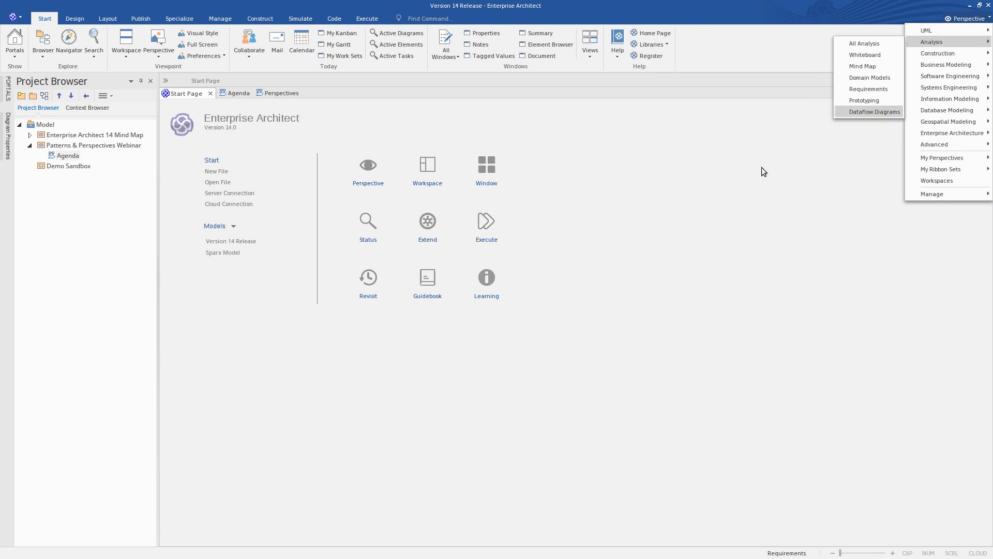
{"action": "left_click", "coordinate": [706, 251]}
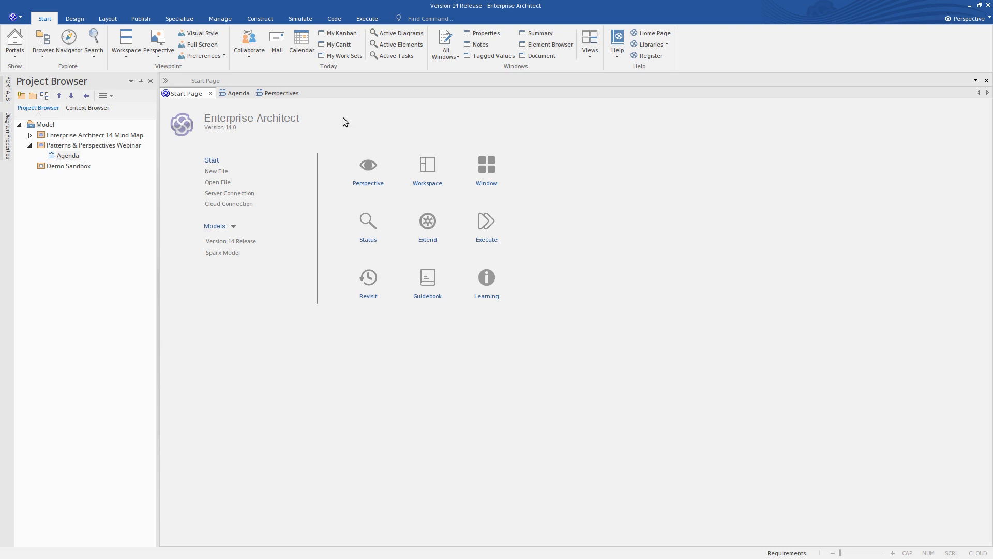
- Open the Perspectives mind map diagram and select its Pattern Selection topic
{"action": "left_click", "coordinate": [278, 95]}
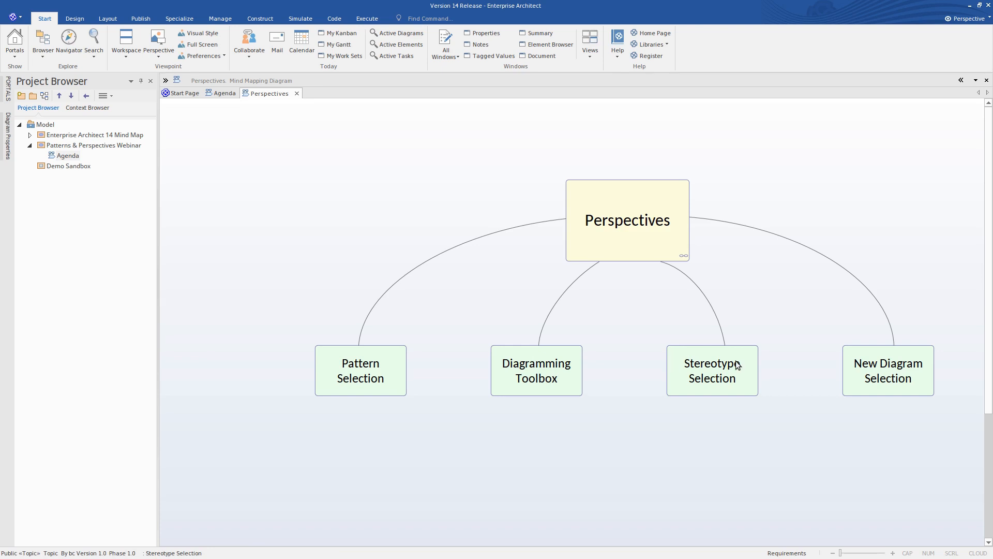
{"action": "left_click", "coordinate": [849, 353]}
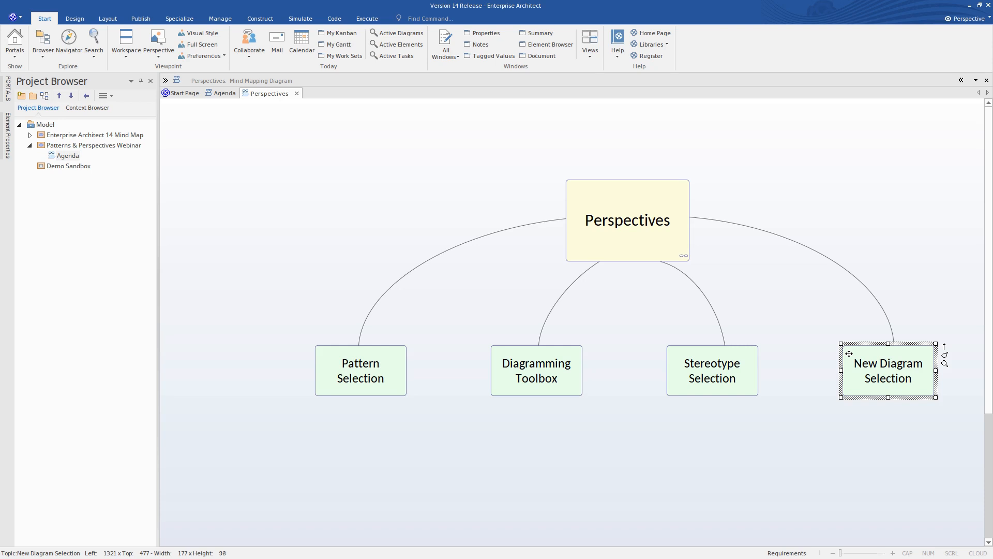
{"action": "left_click", "coordinate": [381, 355]}
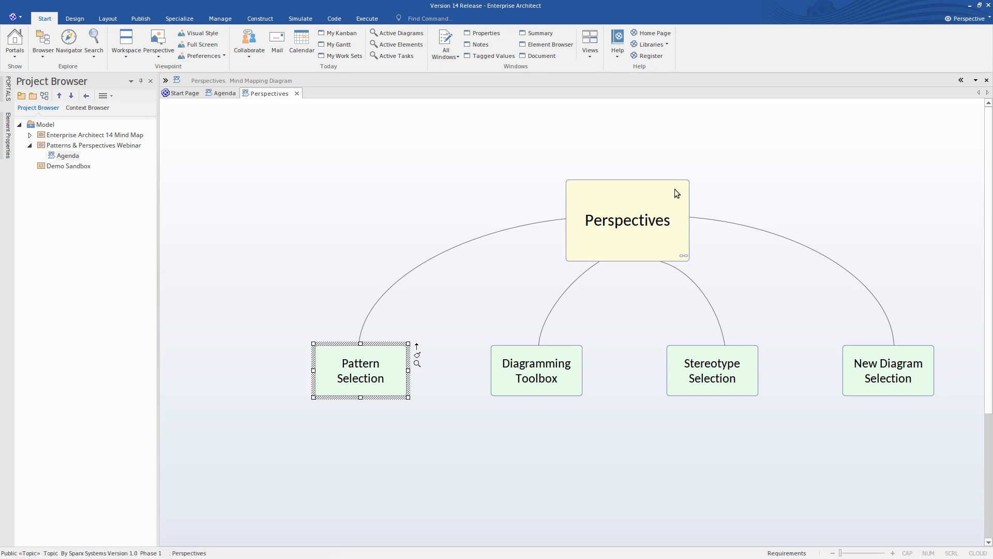
- Switch to the Whiteboard perspective from the Analysis group and read the description of the Whiteboard Diagram pattern
{"action": "left_click", "coordinate": [988, 19]}
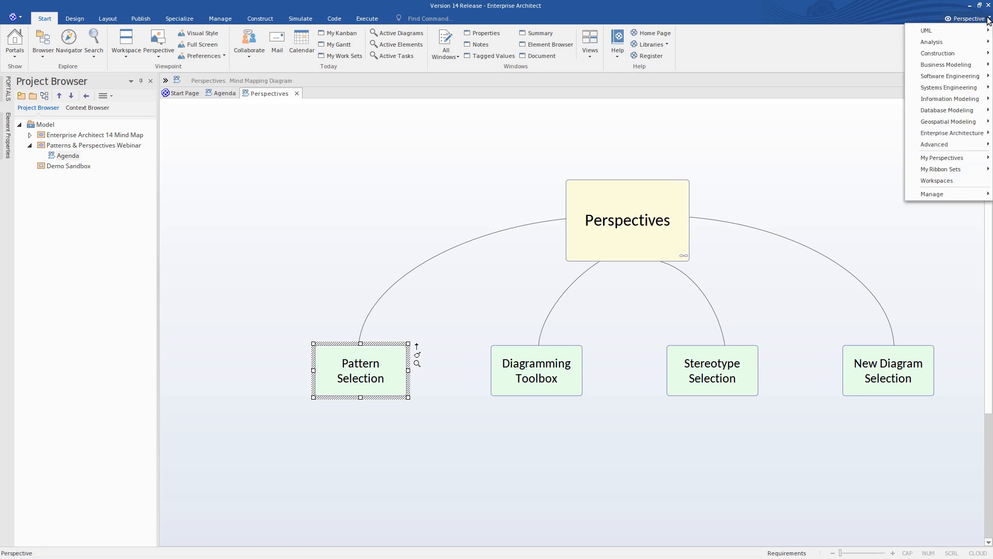
{"action": "mouse_move", "coordinate": [979, 44]}
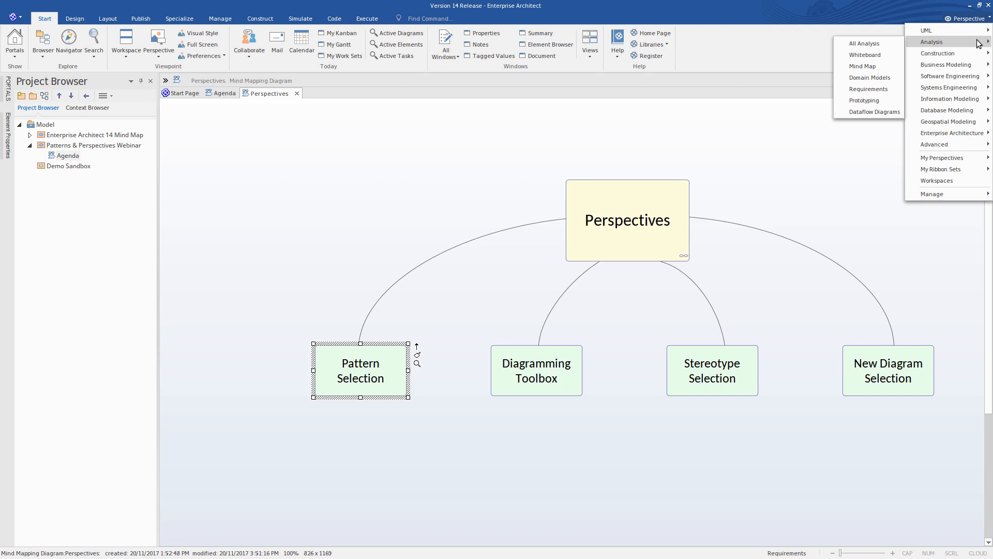
{"action": "left_click", "coordinate": [890, 55]}
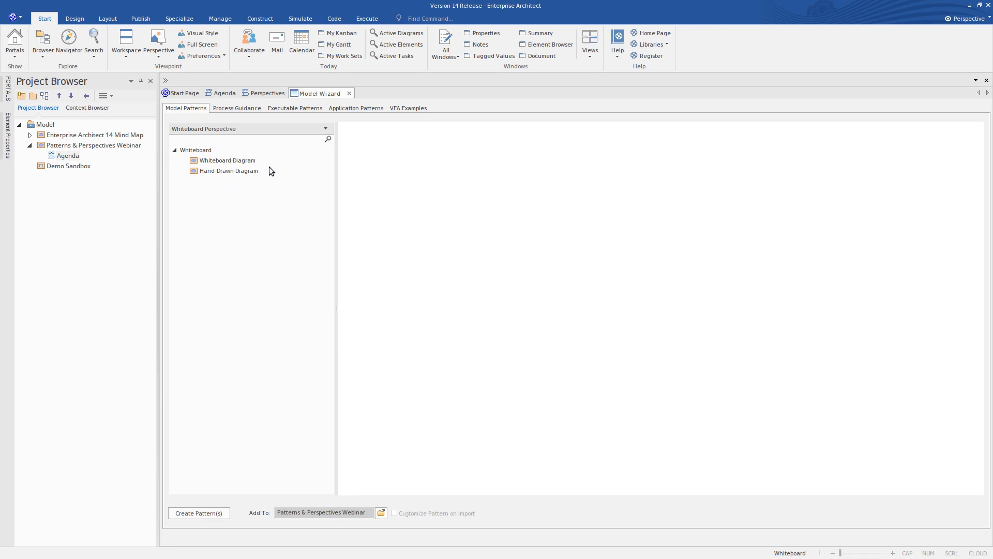
{"action": "left_click", "coordinate": [248, 164]}
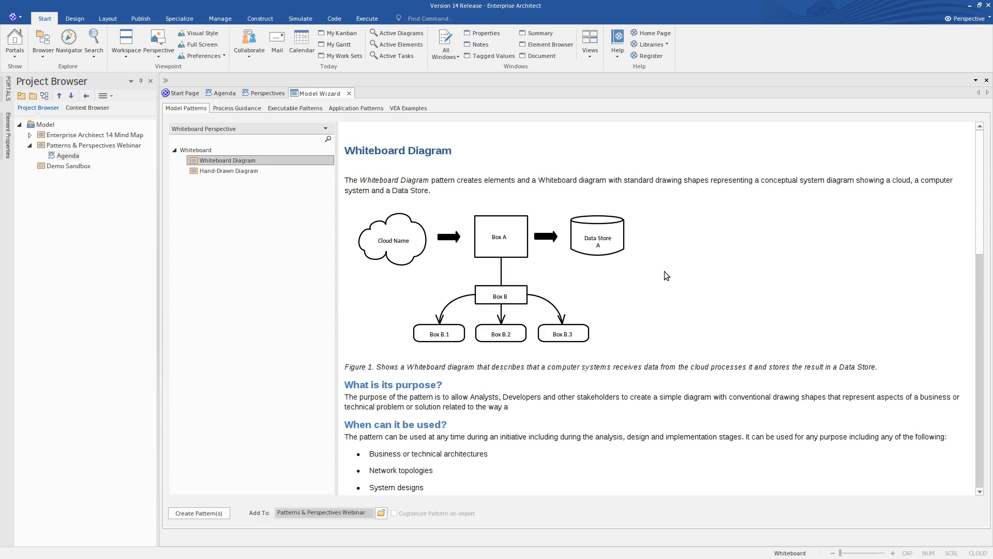
{"action": "scroll", "coordinate": [664, 275], "scroll_direction": "down", "scroll_amount": 2}
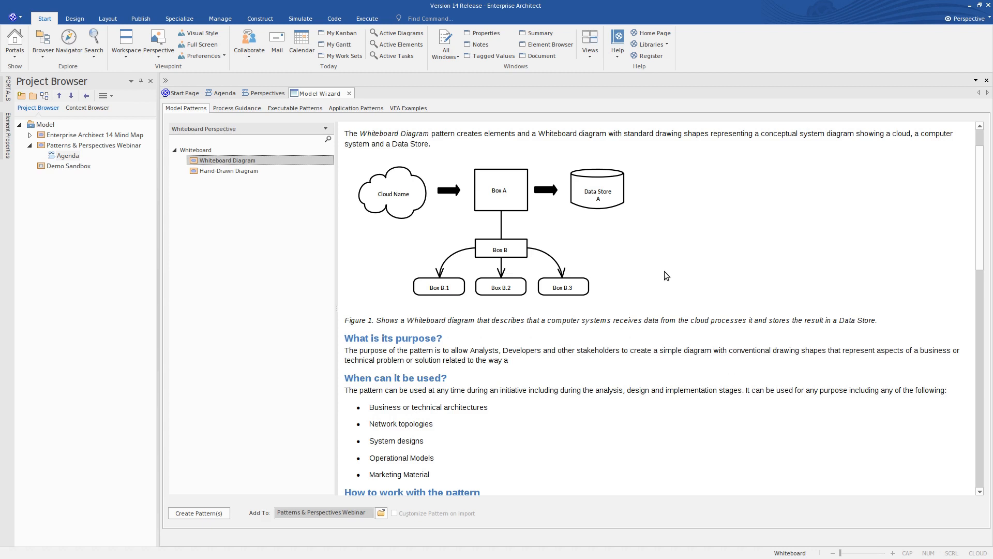
{"action": "scroll", "coordinate": [665, 275], "scroll_direction": "up", "scroll_amount": 2}
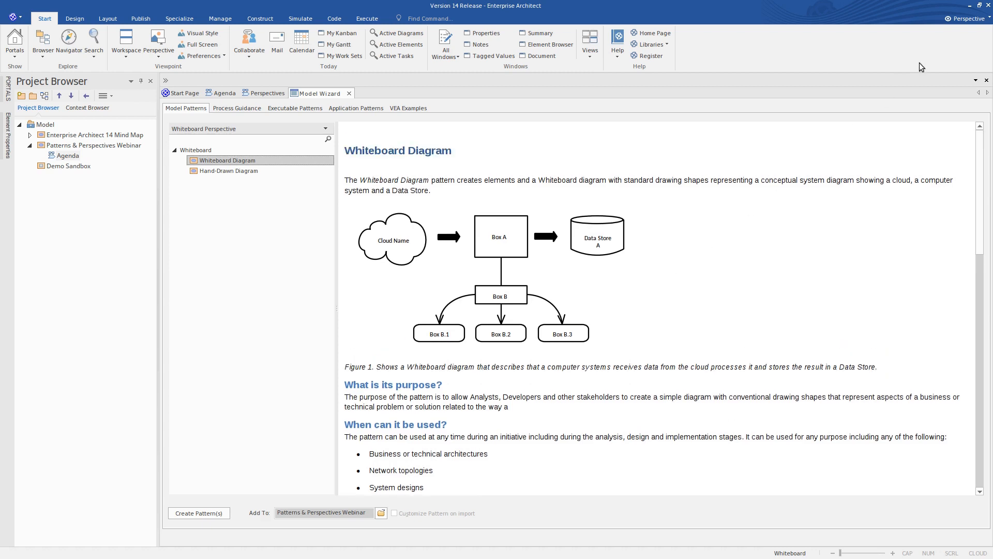
- Switch to the BPMN perspective, preview the Business Process Diagram with Lanes pattern, and close the Model Wizard
{"action": "left_click", "coordinate": [989, 18]}
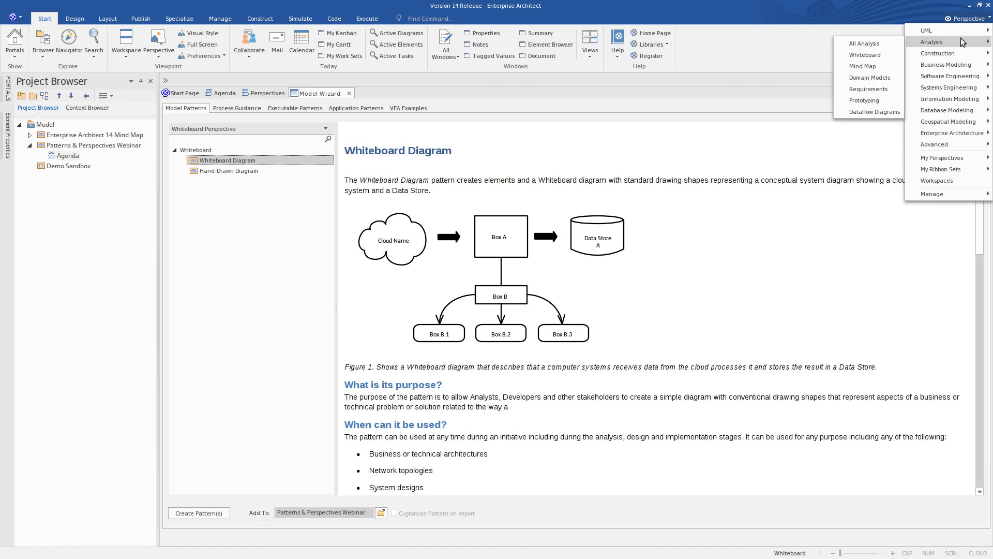
{"action": "mouse_move", "coordinate": [922, 65]}
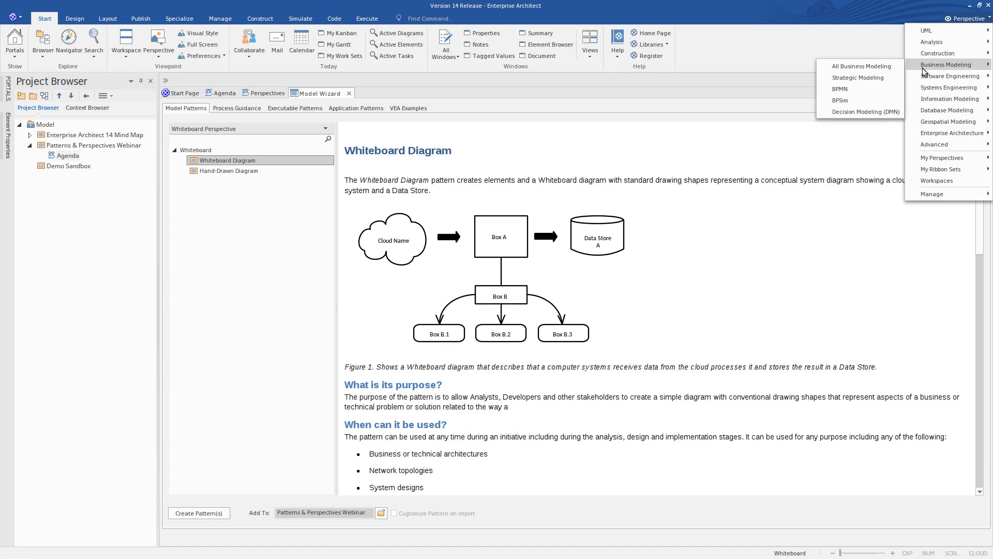
{"action": "left_click", "coordinate": [856, 92]}
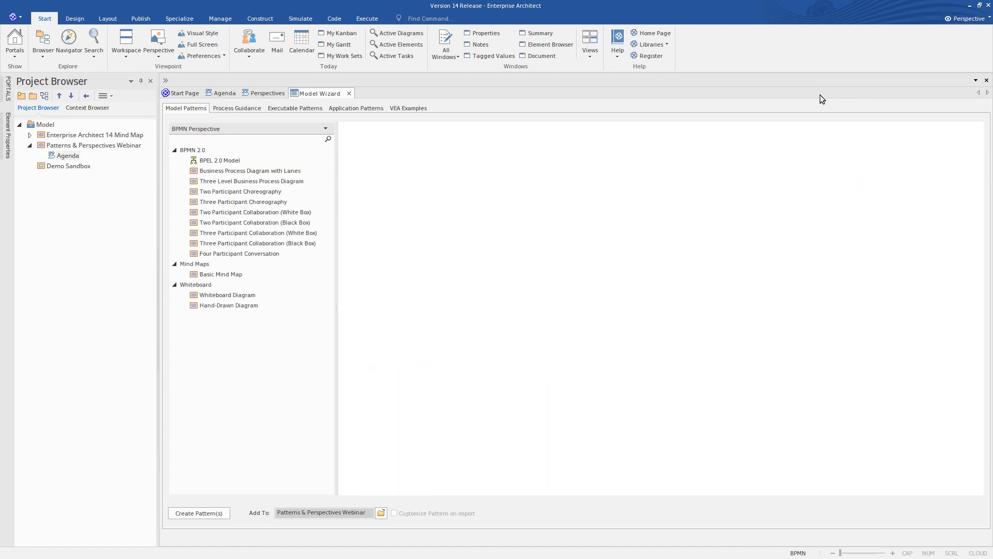
{"action": "left_click", "coordinate": [234, 171]}
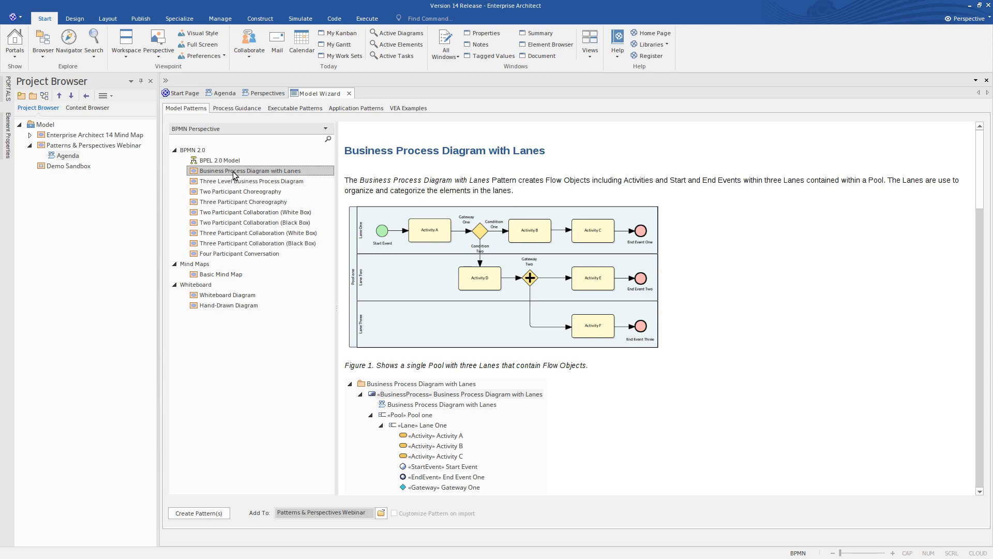
{"action": "left_click", "coordinate": [349, 94]}
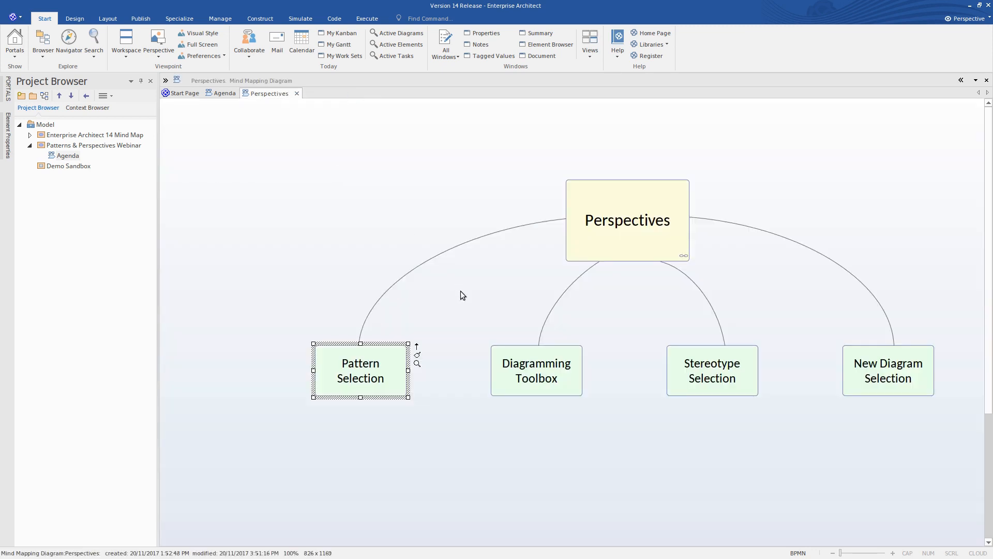
- Examine which diagram toolboxes the BPMN perspective offers, including the BPMN 2.0 ones, and close the Toolbox
{"action": "left_click", "coordinate": [499, 352]}
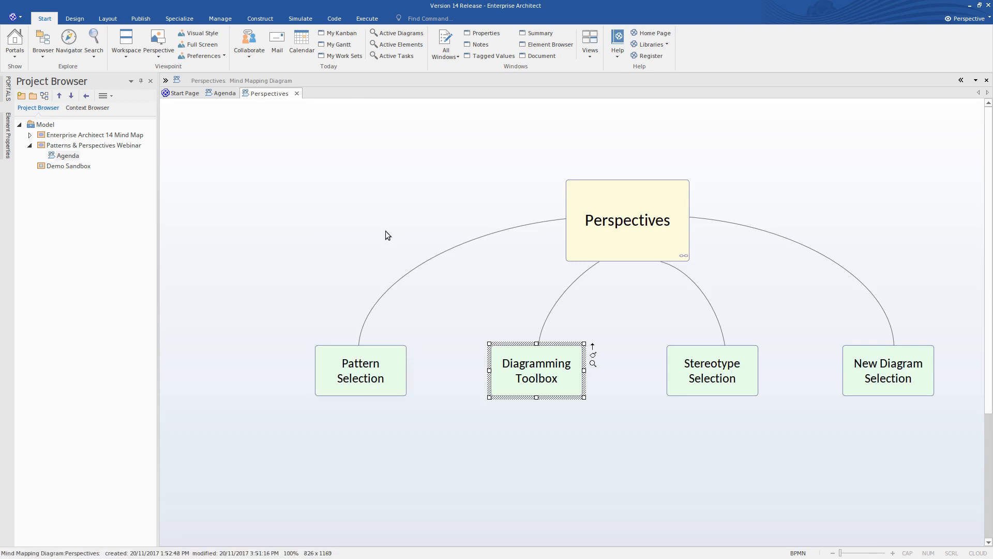
{"action": "left_click", "coordinate": [166, 82]}
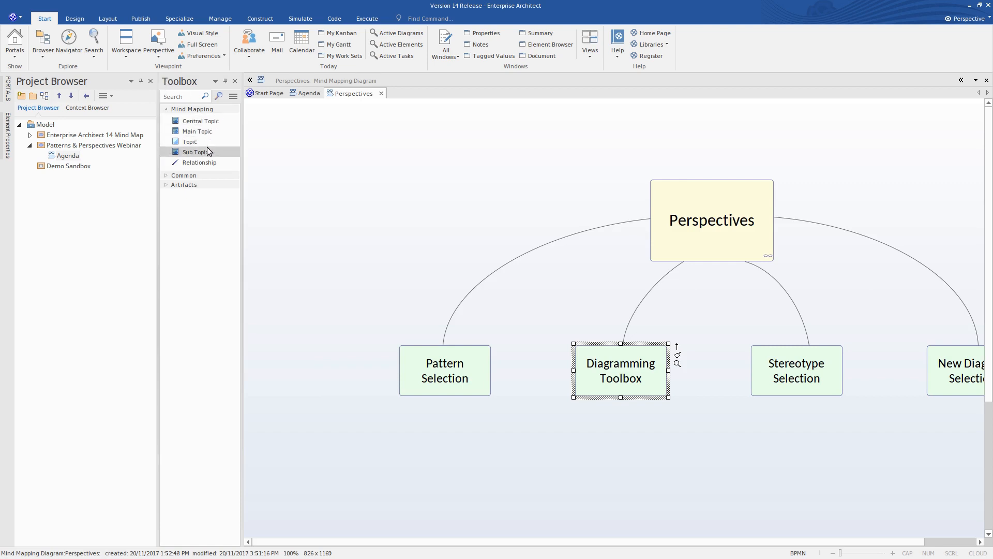
{"action": "left_click", "coordinate": [233, 97]}
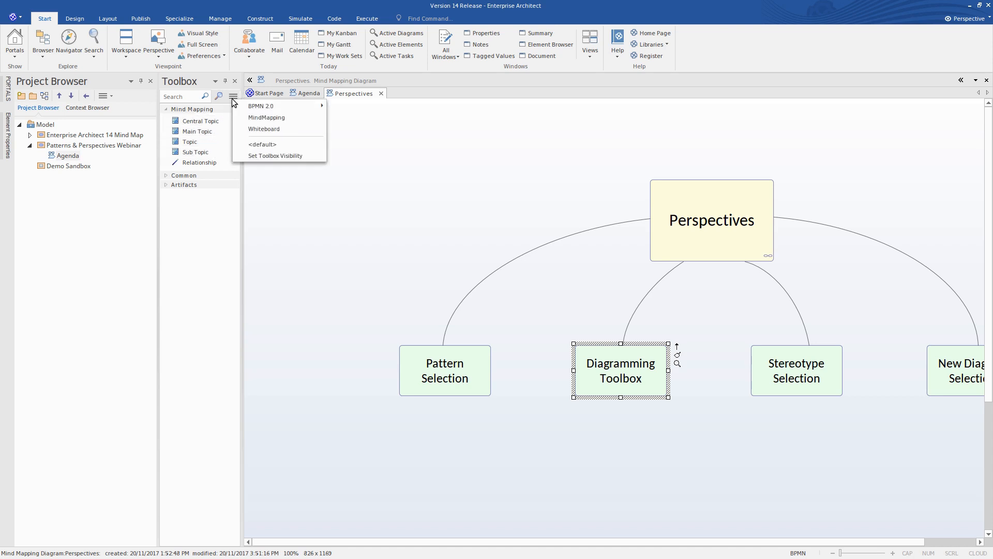
{"action": "mouse_move", "coordinate": [257, 105]}
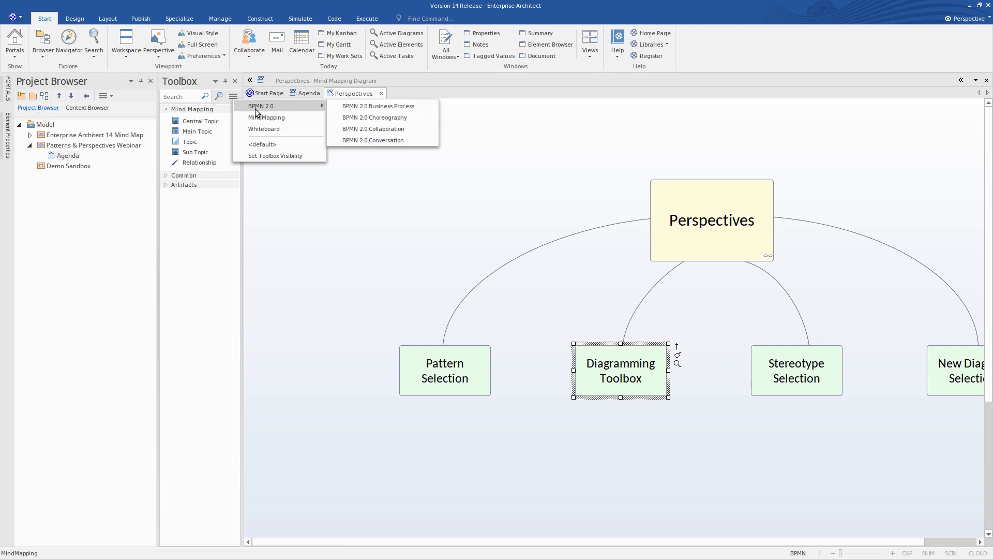
{"action": "left_click", "coordinate": [349, 234]}
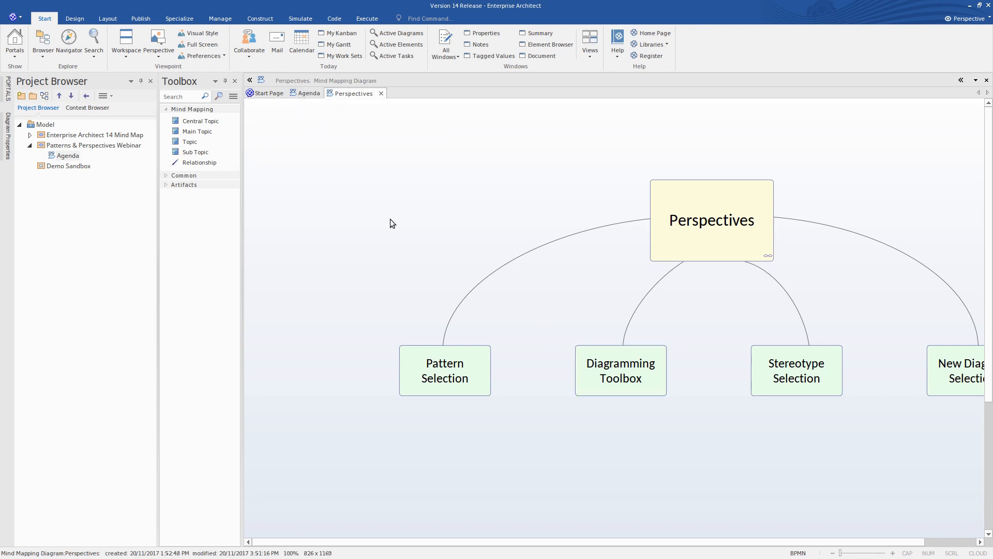
{"action": "left_click", "coordinate": [236, 80]}
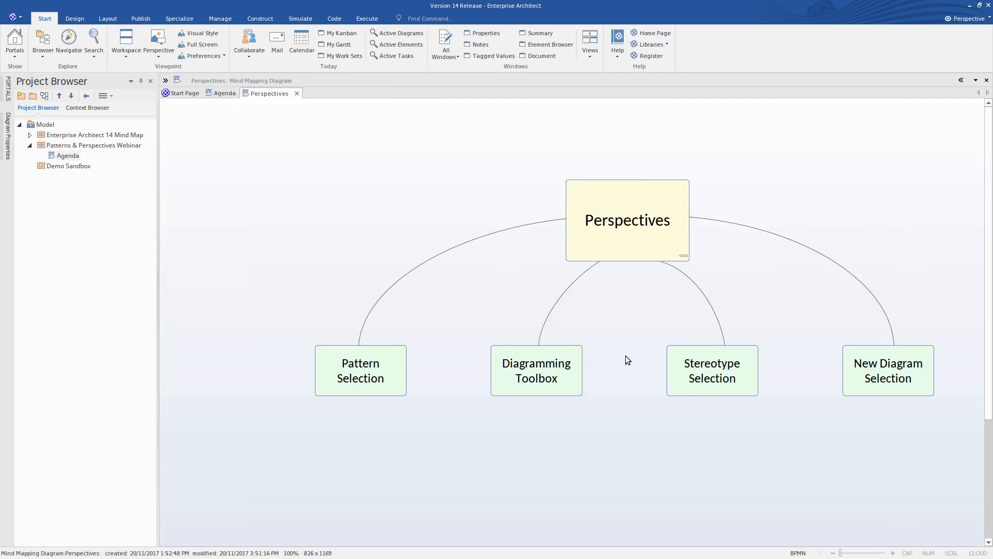
- Examine the profiles offered for the Stereotype Selection topic's stereotype and those in the MindMapping profile, closing its properties without changes
{"action": "left_click", "coordinate": [677, 358]}
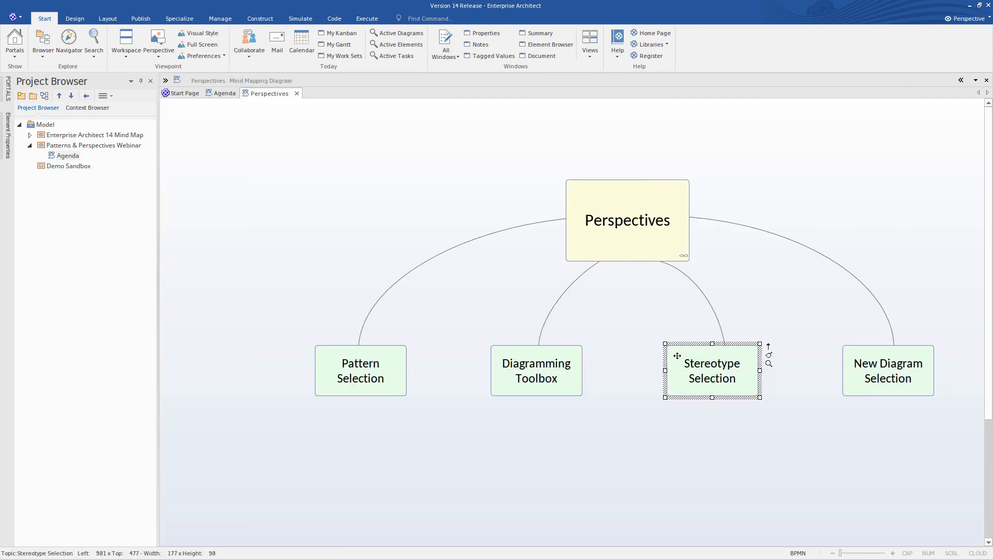
{"action": "right_click", "coordinate": [677, 355]}
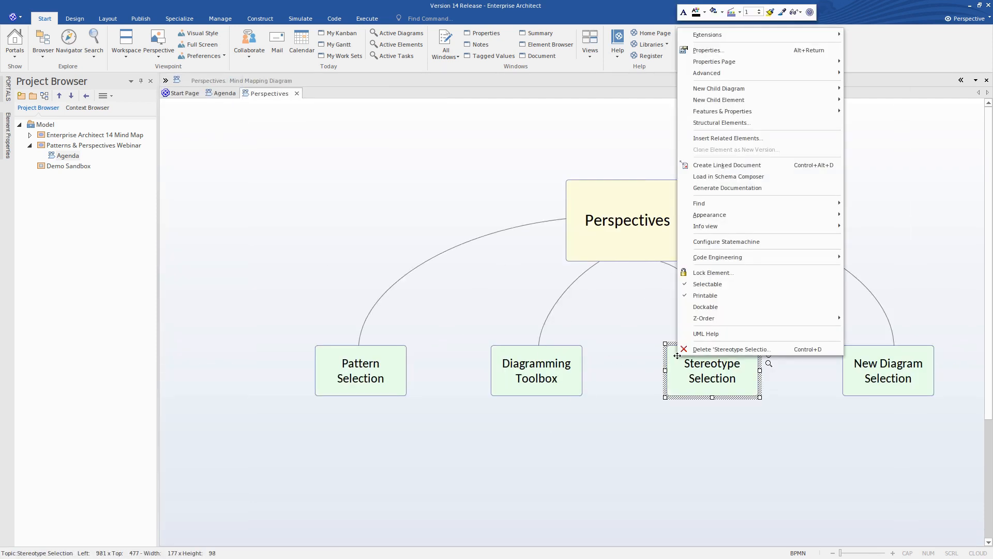
{"action": "left_click", "coordinate": [711, 51]}
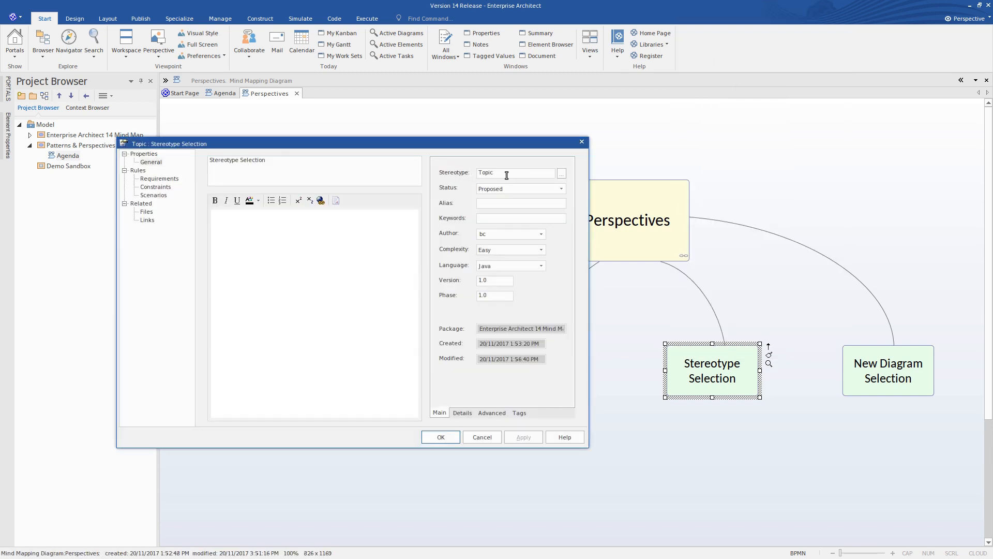
{"action": "left_click", "coordinate": [506, 173]}
{"action": "left_click", "coordinate": [562, 173]}
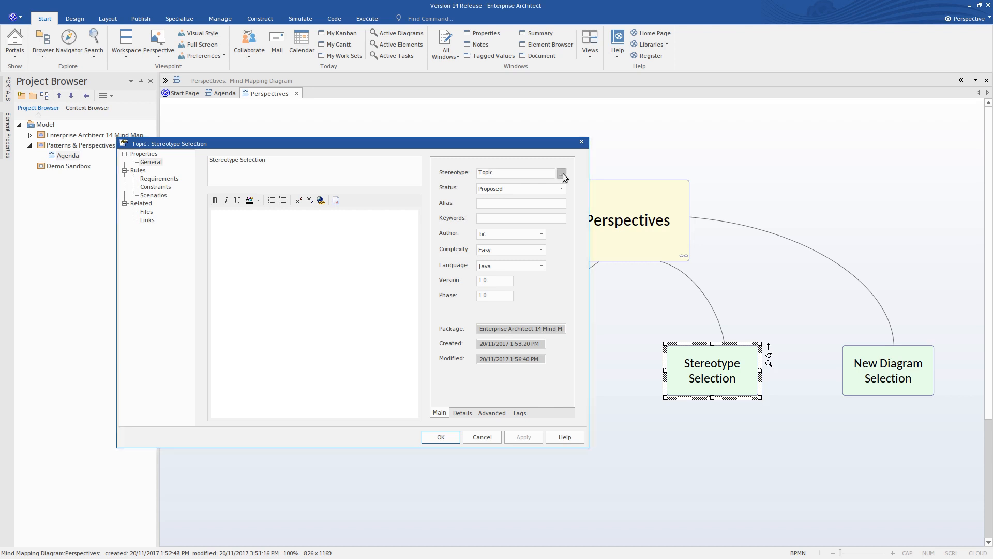
{"action": "left_click", "coordinate": [389, 236]}
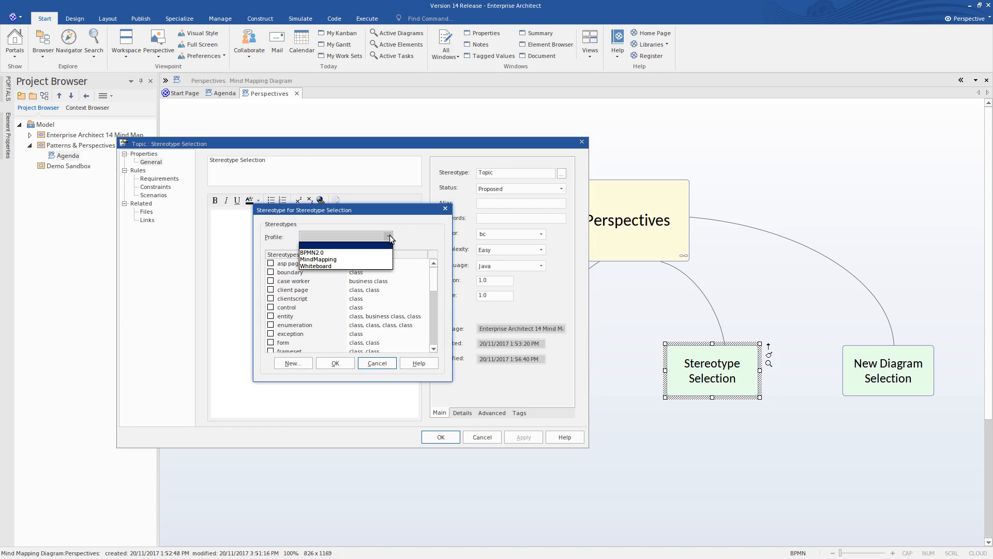
{"action": "left_click", "coordinate": [377, 260]}
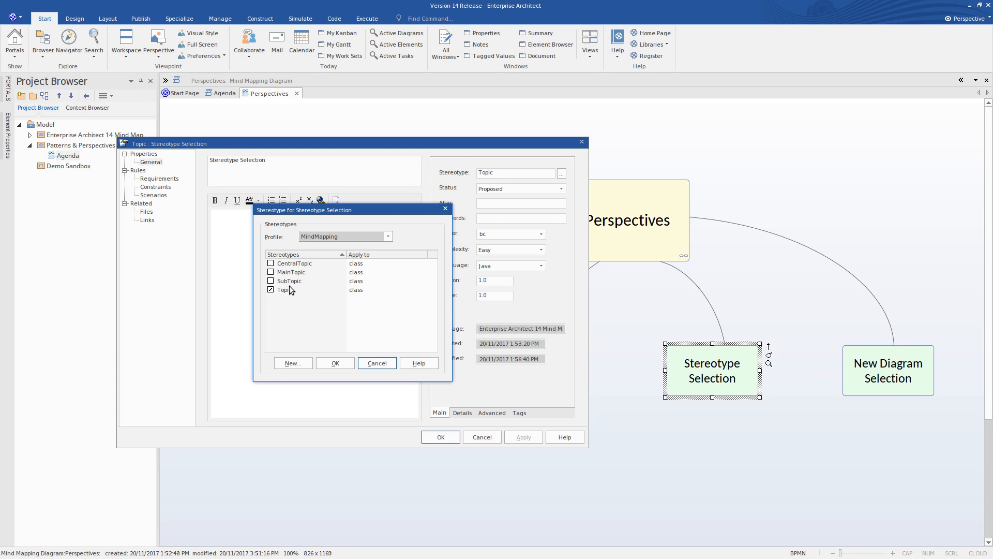
{"action": "left_click", "coordinate": [376, 363]}
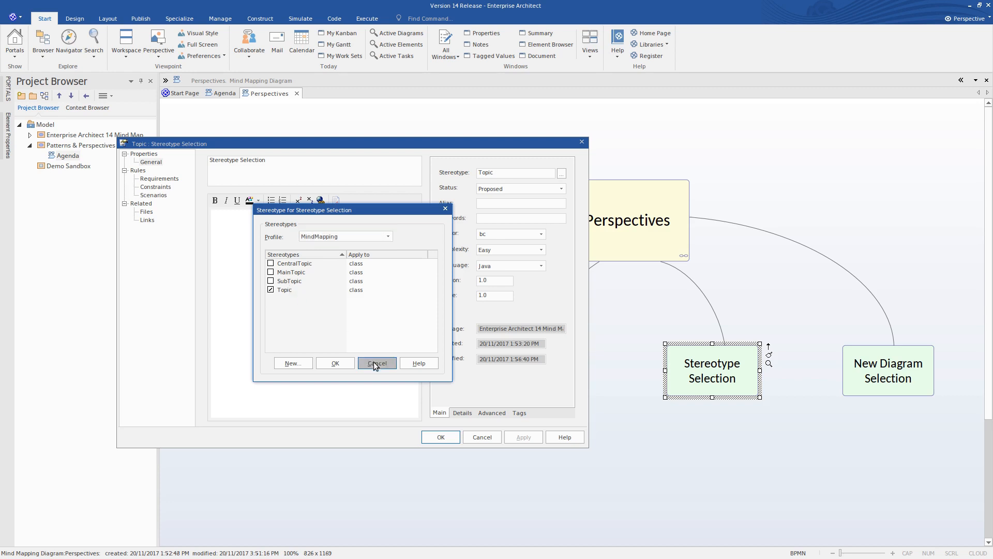
{"action": "left_click", "coordinate": [480, 437]}
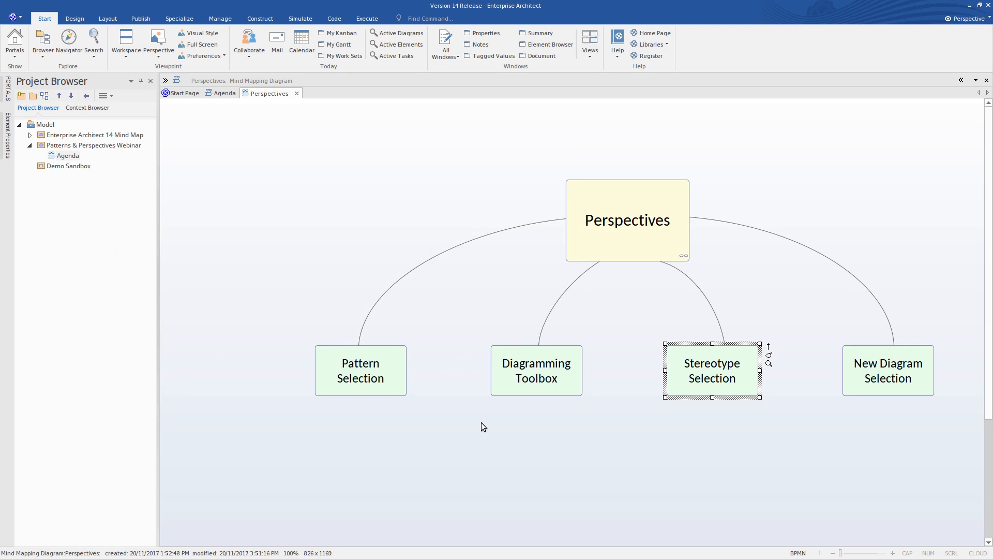
- Start a new diagram in the Demo Sandbox package and examine the diagram types offered under BPMN 2.0 and Mind Mapping
{"action": "left_click", "coordinate": [853, 351]}
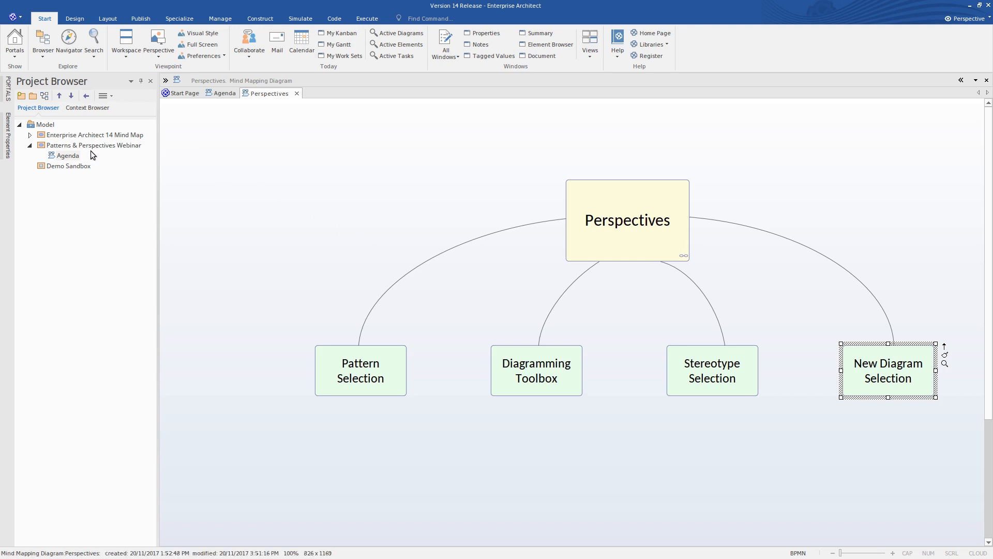
{"action": "left_click", "coordinate": [64, 167]}
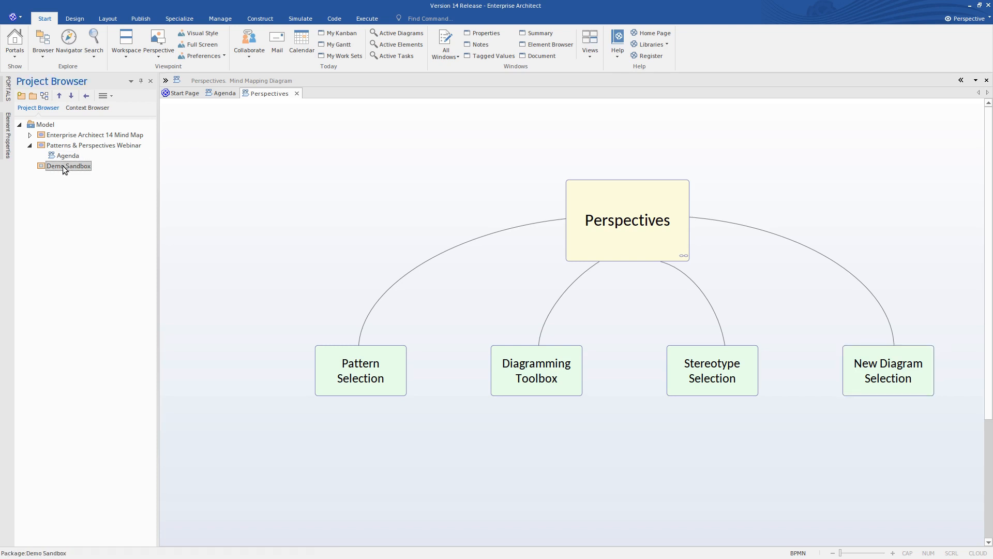
{"action": "left_click", "coordinate": [44, 99]}
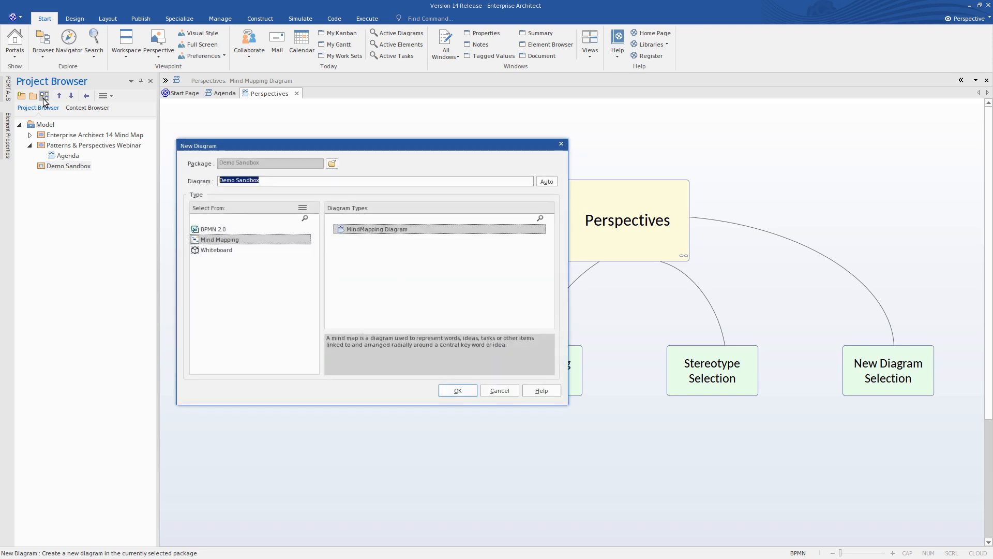
{"action": "left_click_drag", "start_coordinate": [303, 143], "coordinate": [274, 103]}
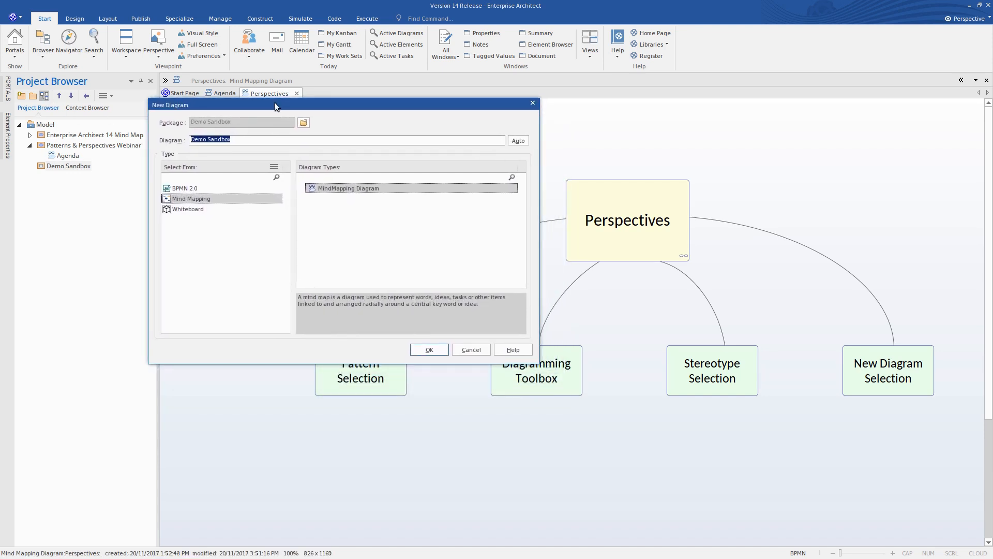
{"action": "left_click", "coordinate": [184, 190]}
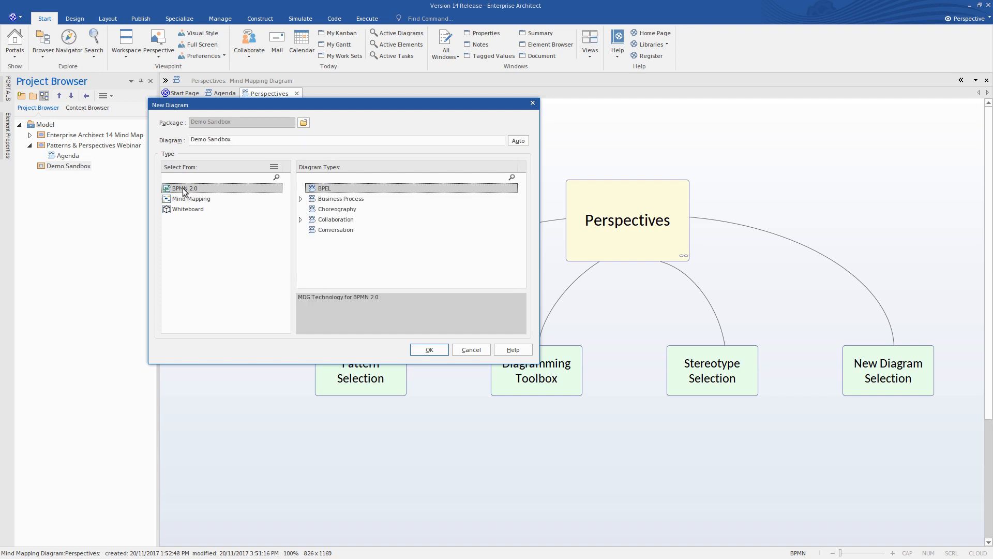
{"action": "left_click", "coordinate": [301, 201]}
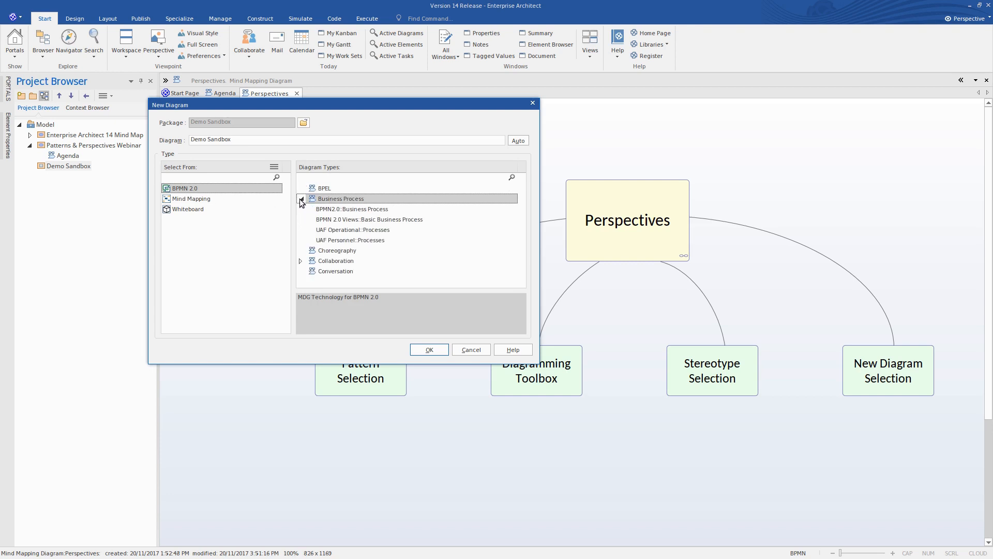
{"action": "left_click", "coordinate": [300, 261]}
{"action": "left_click", "coordinate": [192, 199]}
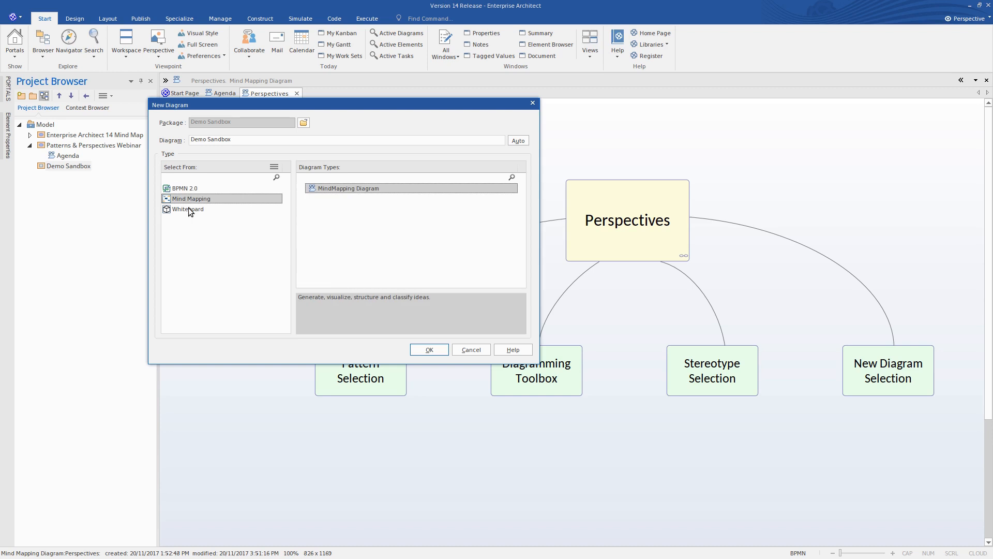
{"action": "left_click", "coordinate": [187, 191]}
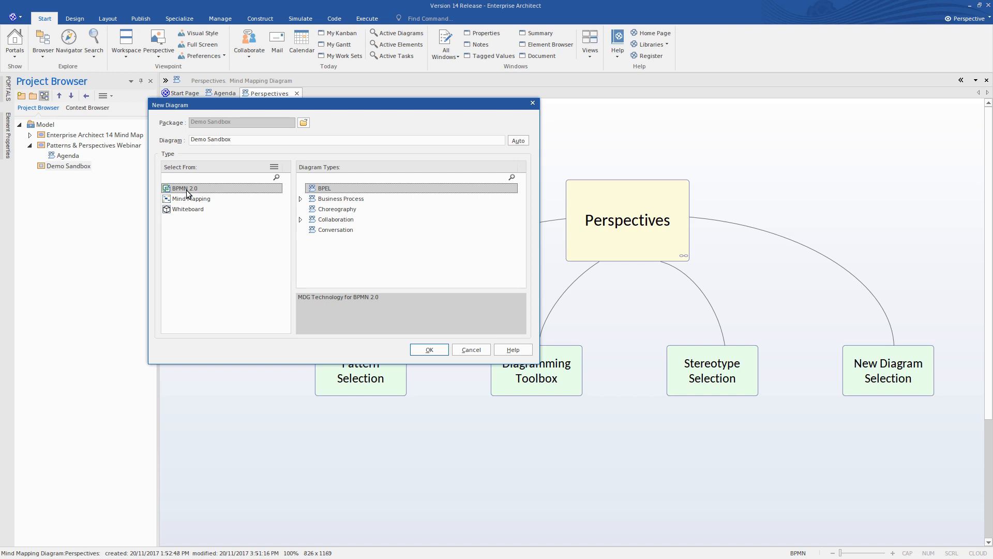
- Switch the new diagram's perspective to All Software Engineering, examine the Code Engineering diagram types, and cancel the diagram creation
{"action": "left_click", "coordinate": [274, 167]}
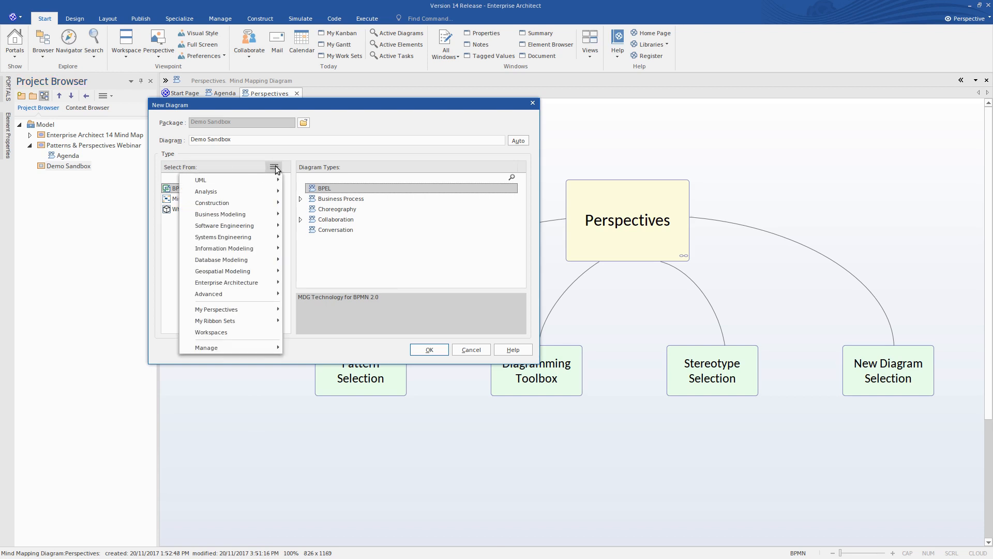
{"action": "mouse_move", "coordinate": [275, 180]}
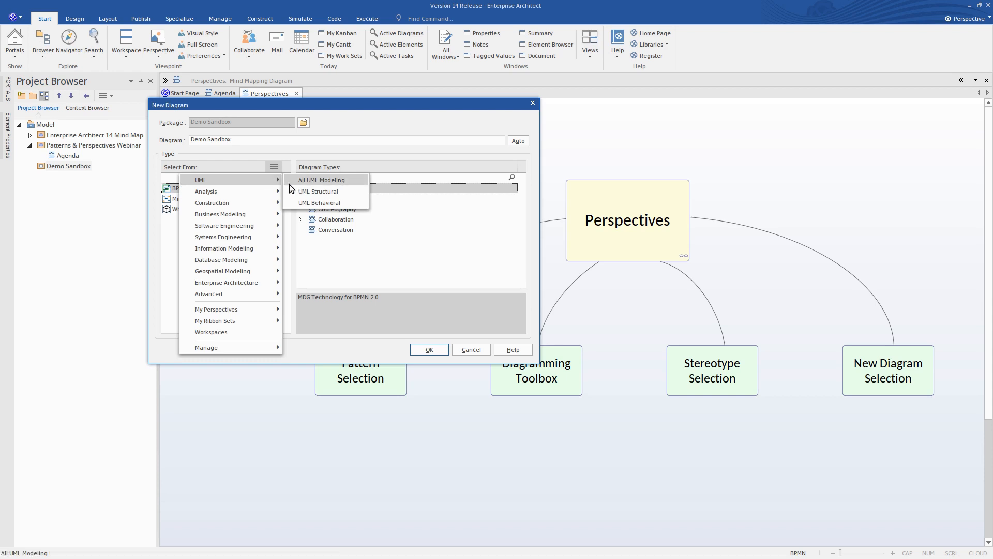
{"action": "mouse_move", "coordinate": [275, 225]}
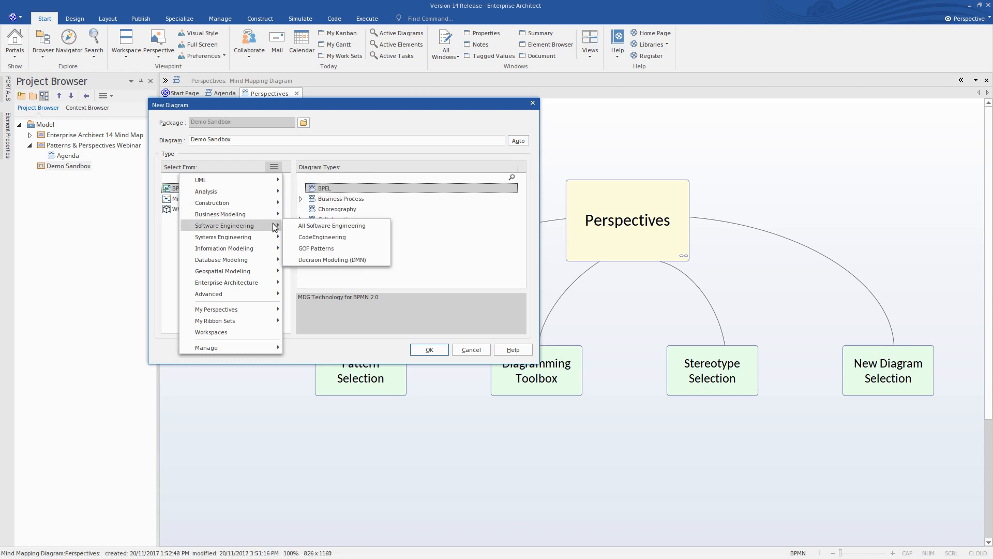
{"action": "left_click", "coordinate": [322, 226]}
{"action": "left_click", "coordinate": [209, 188]}
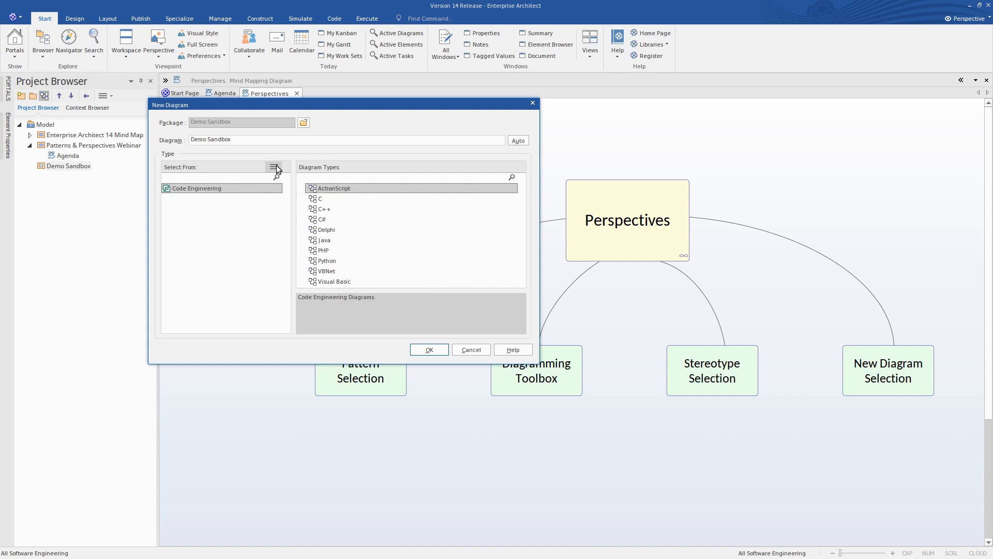
{"action": "left_click", "coordinate": [470, 348]}
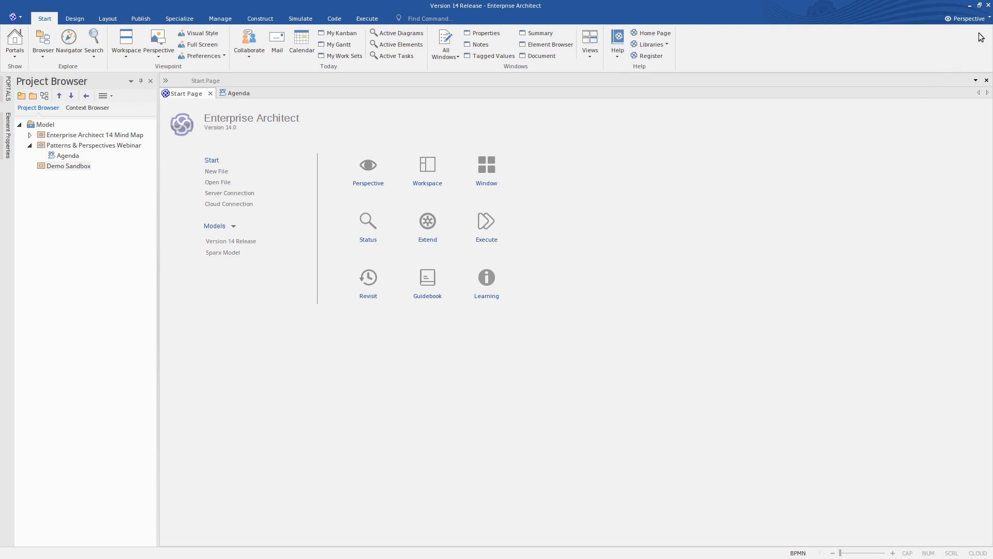
- Switch to the Whiteboard perspective from the Analysis group
{"action": "left_click", "coordinate": [989, 19]}
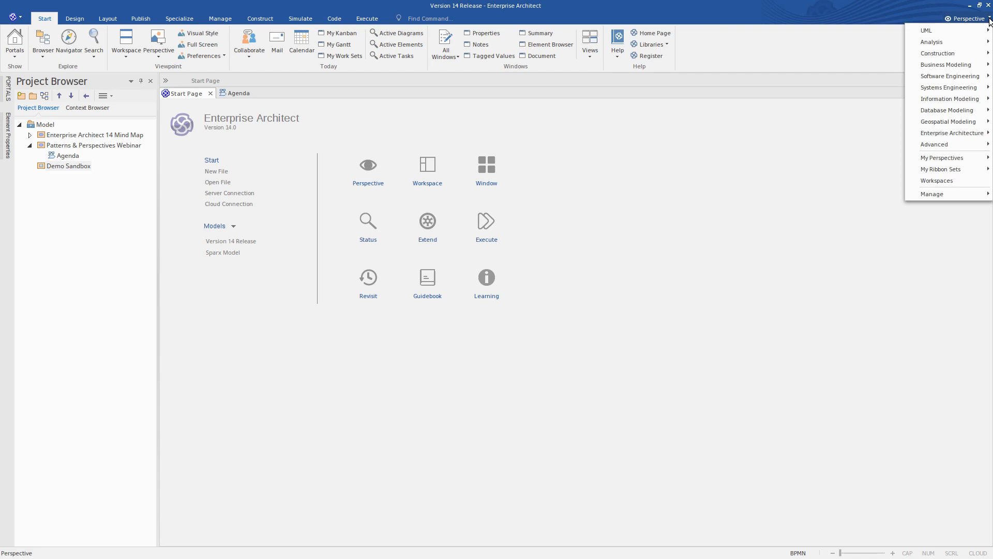
{"action": "mouse_move", "coordinate": [968, 47]}
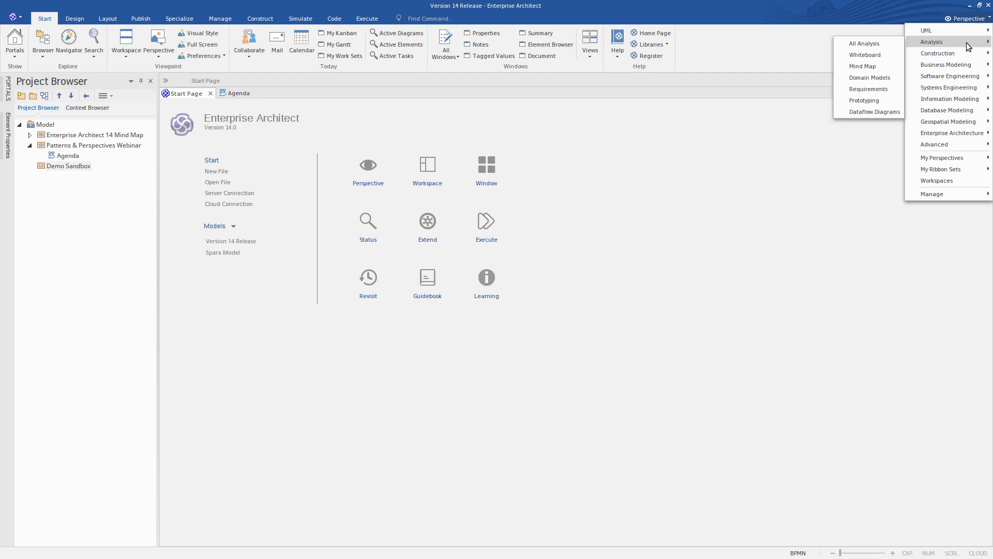
{"action": "left_click", "coordinate": [877, 57]}
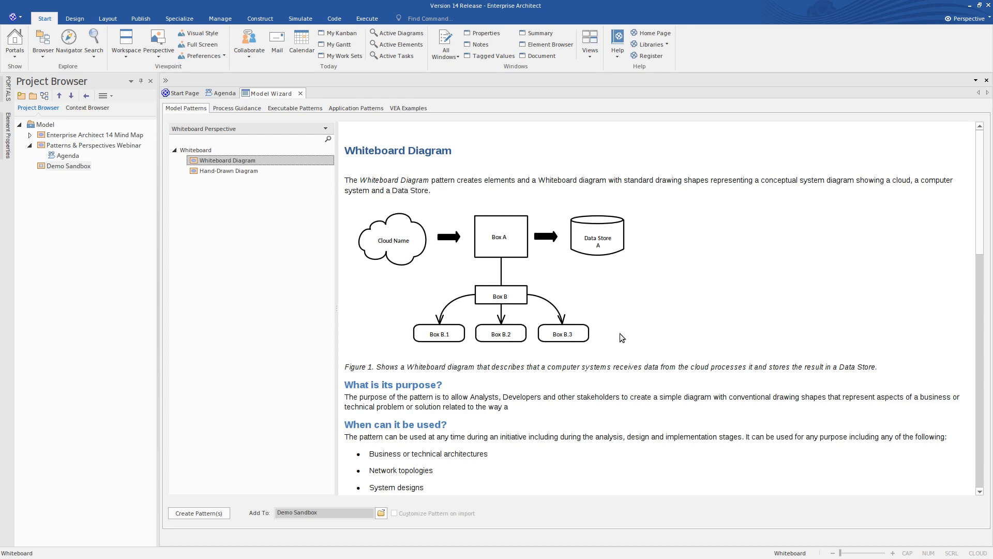
- Read the Whiteboard Diagram pattern's description and its linked Hand Drawn and Whiteboard Mode Diagrams help topic, then return to Enterprise Architect
{"action": "scroll", "coordinate": [620, 333], "scroll_direction": "down", "scroll_amount": 5}
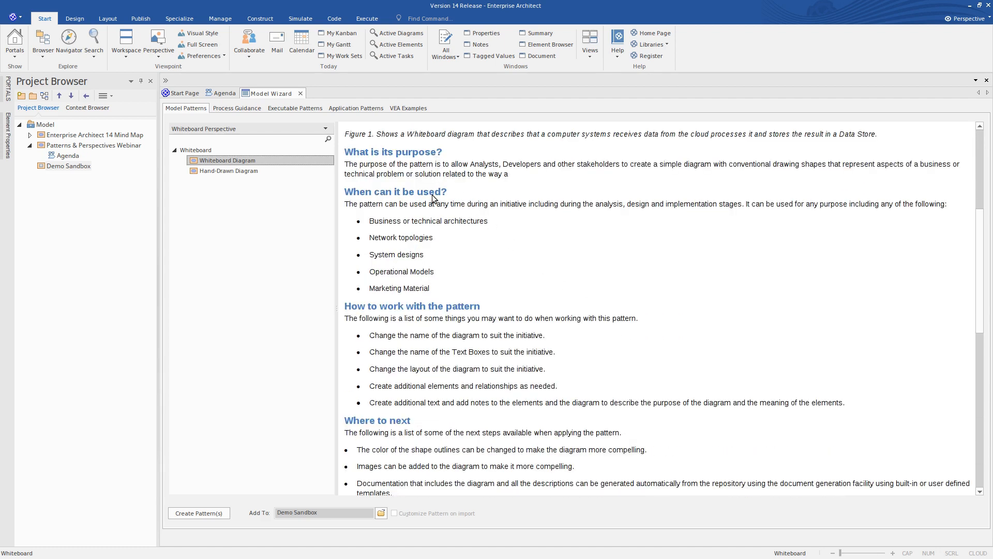
{"action": "scroll", "coordinate": [471, 269], "scroll_direction": "down", "scroll_amount": 5}
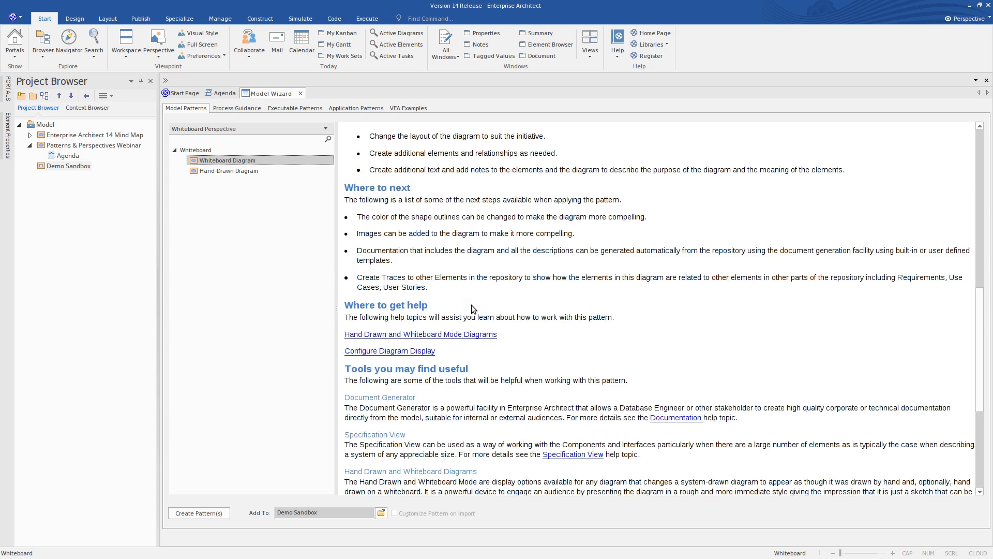
{"action": "left_click", "coordinate": [470, 335], "text": "ctrl"}
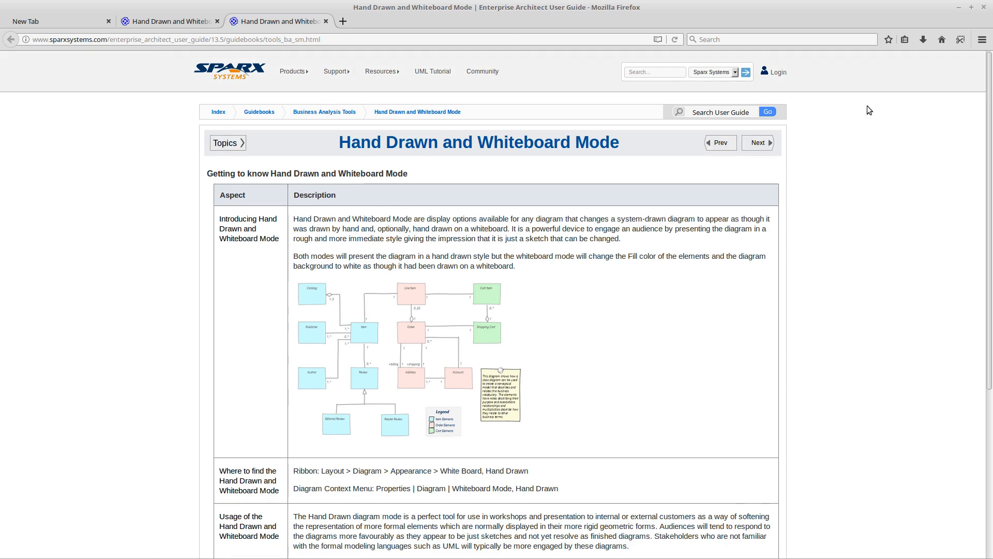
{"action": "left_click", "coordinate": [959, 7]}
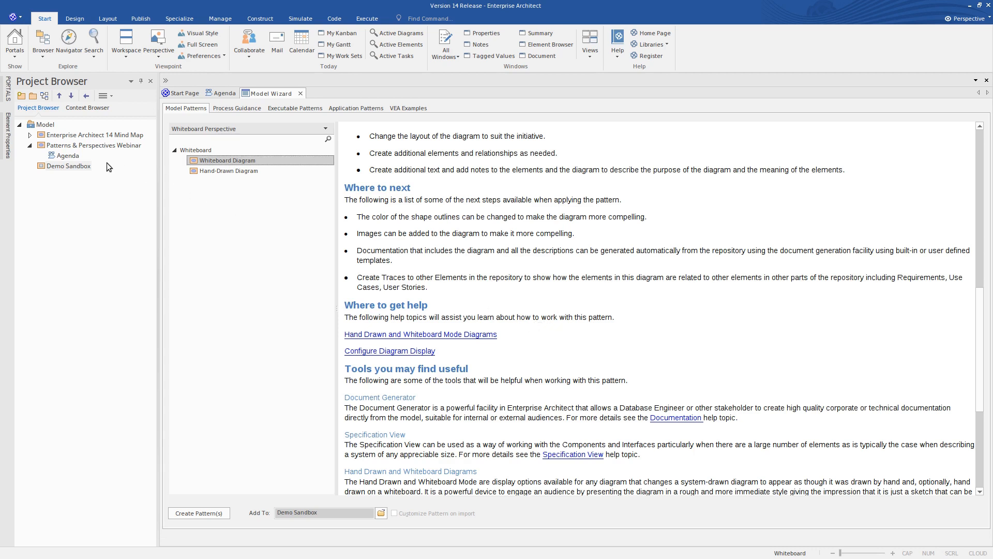
- Create the Whiteboard Diagram pattern in the Demo Sandbox package, keeping that package as the target
{"action": "left_click", "coordinate": [65, 167]}
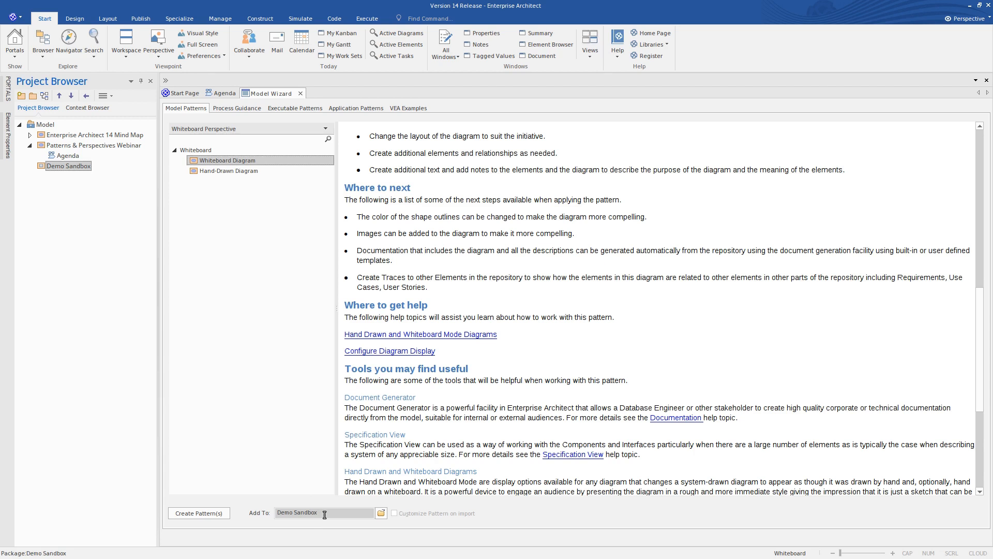
{"action": "left_click", "coordinate": [381, 513]}
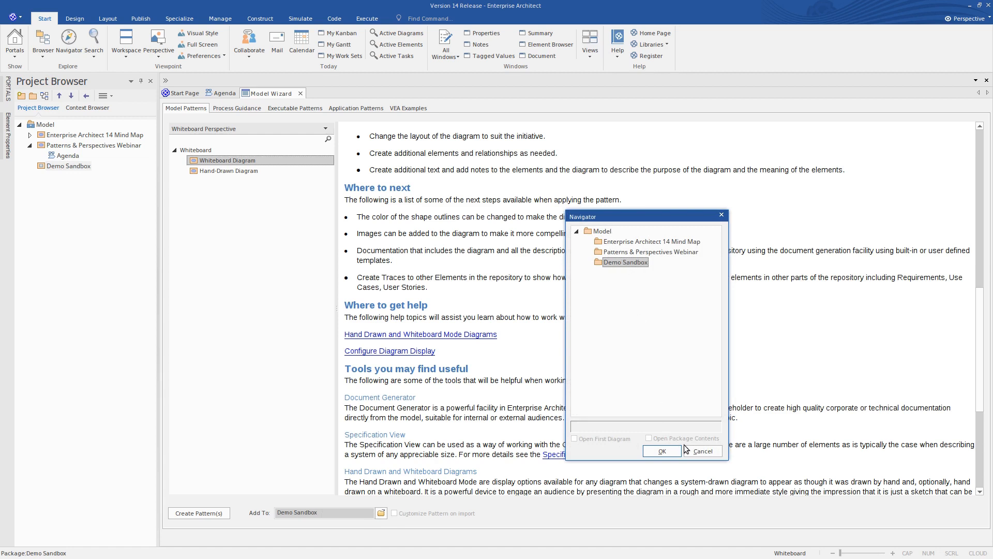
{"action": "left_click", "coordinate": [702, 451]}
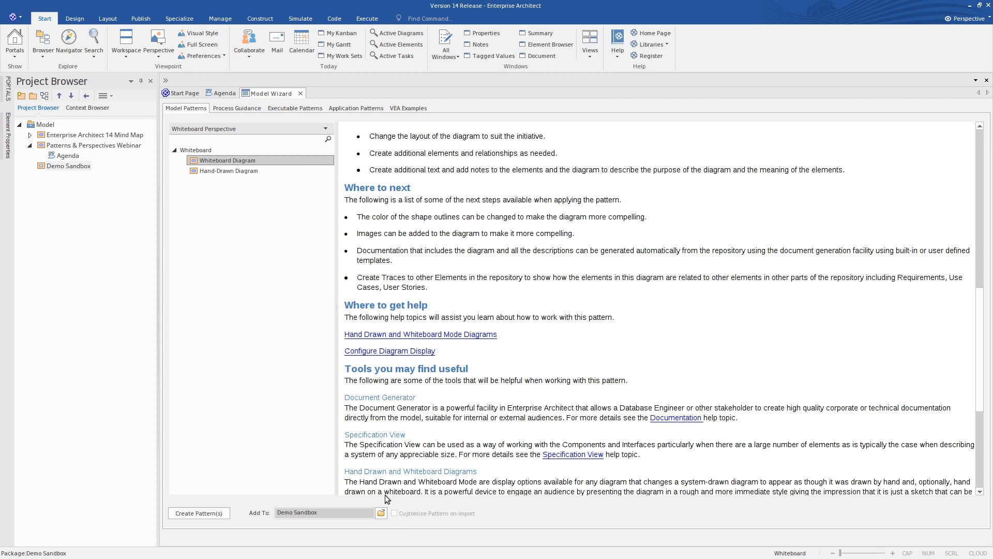
{"action": "left_click", "coordinate": [200, 513]}
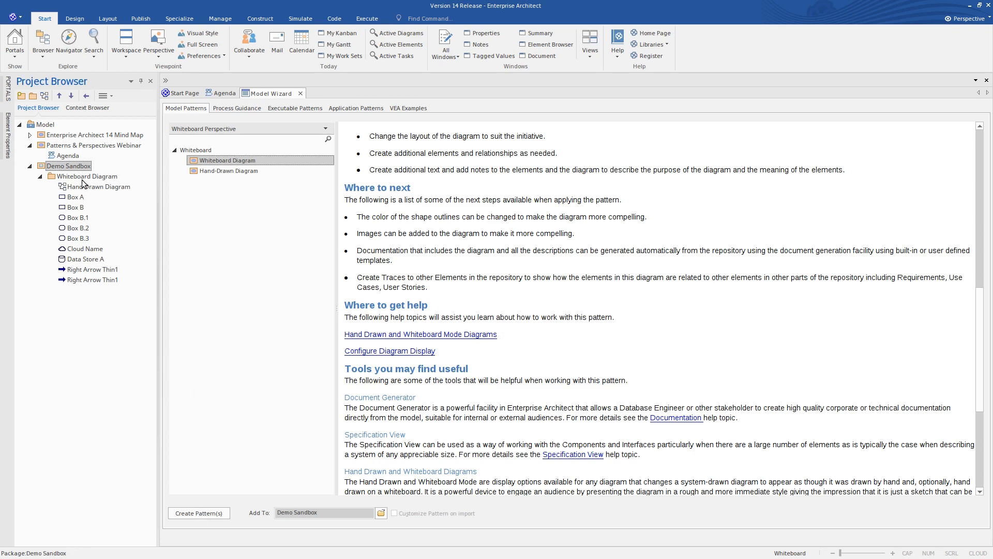
- Open the Hand Drawn Diagram from the new Whiteboard Diagram package, leaving its name unedited
{"action": "left_click", "coordinate": [83, 177]}
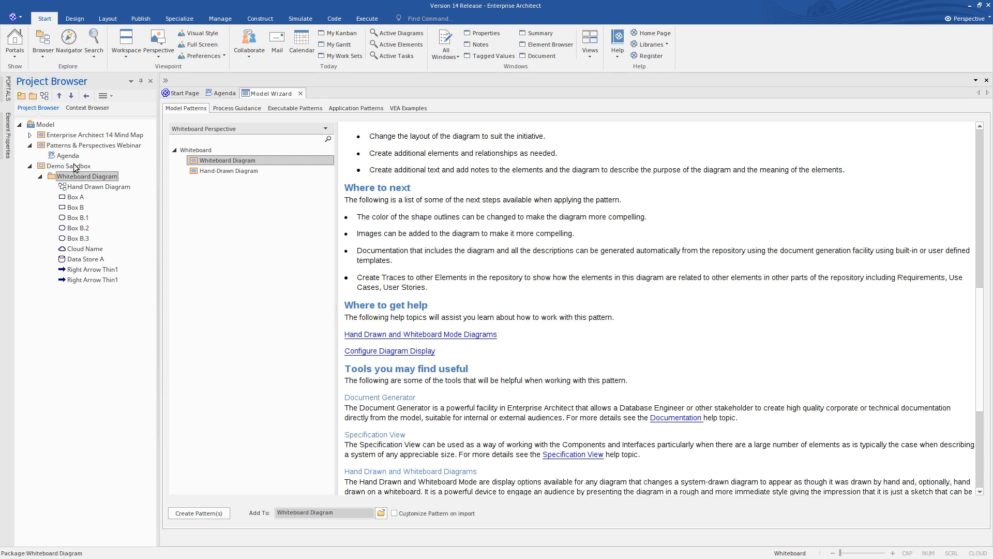
{"action": "double_click", "coordinate": [63, 188]}
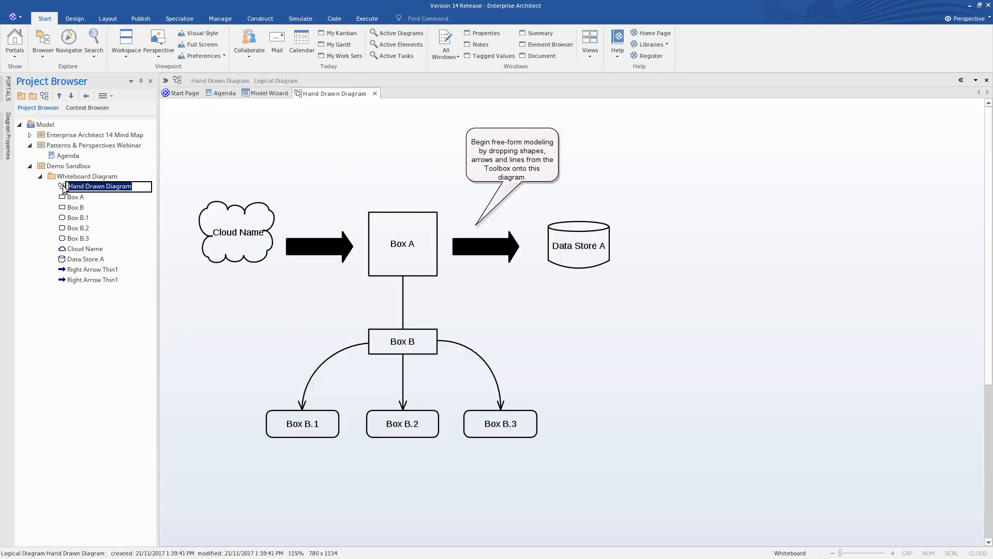
{"action": "left_click", "coordinate": [262, 168]}
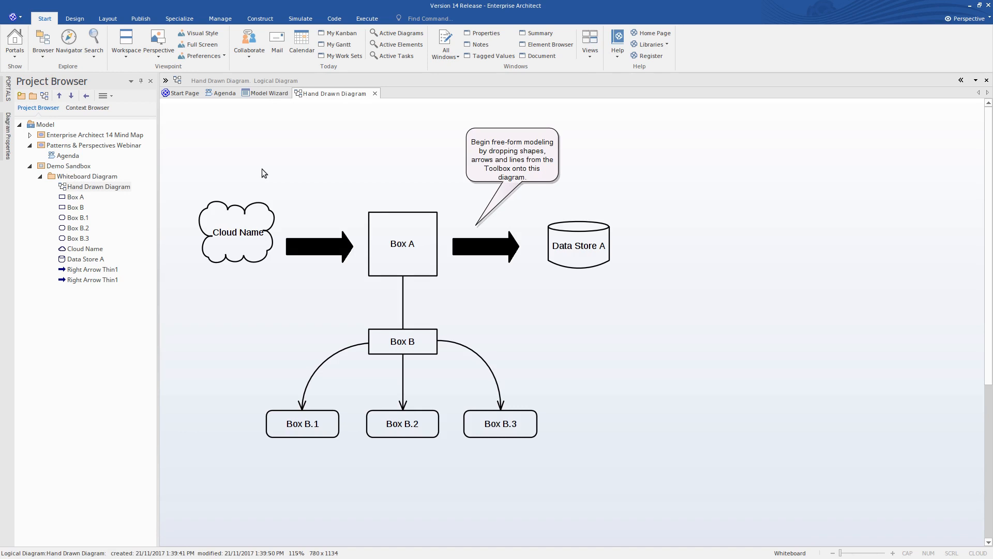
- Rename the cloud shape in the Hand Drawn Diagram as MyCloud
{"action": "left_click", "coordinate": [245, 231]}
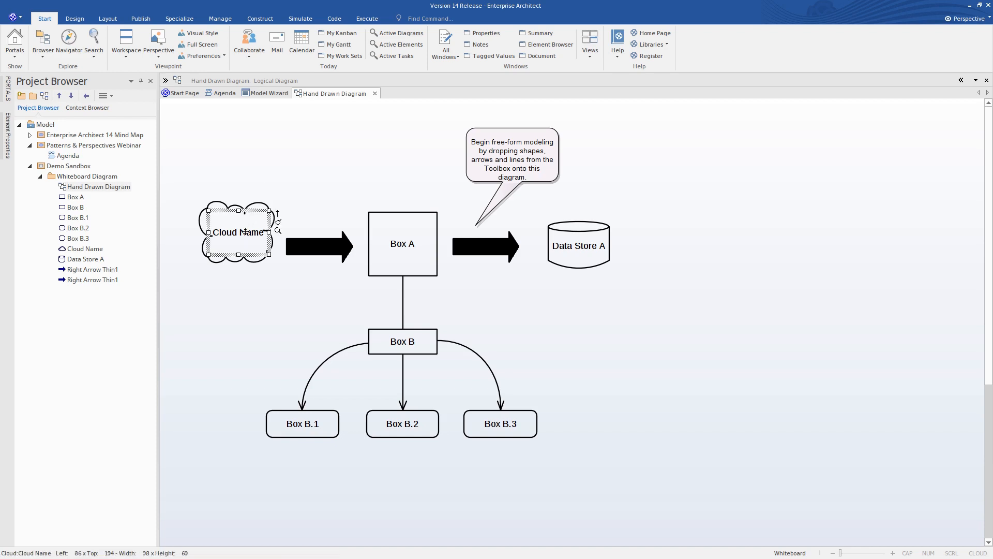
{"action": "left_click", "coordinate": [245, 232]}
{"action": "type", "text": "My"}
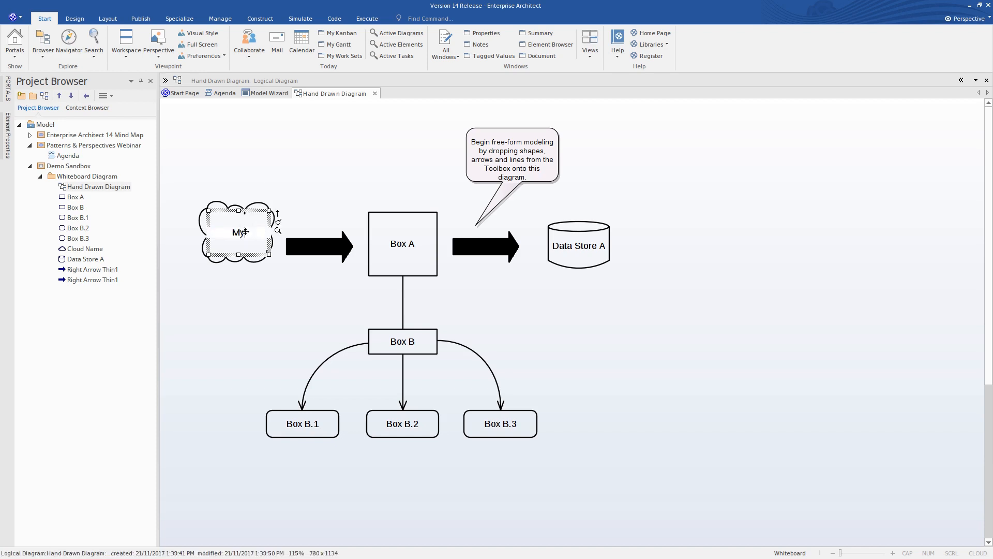
{"action": "type", "text": " Cloud"}
{"action": "key", "text": "Return"}
{"action": "left_click", "coordinate": [298, 182]}
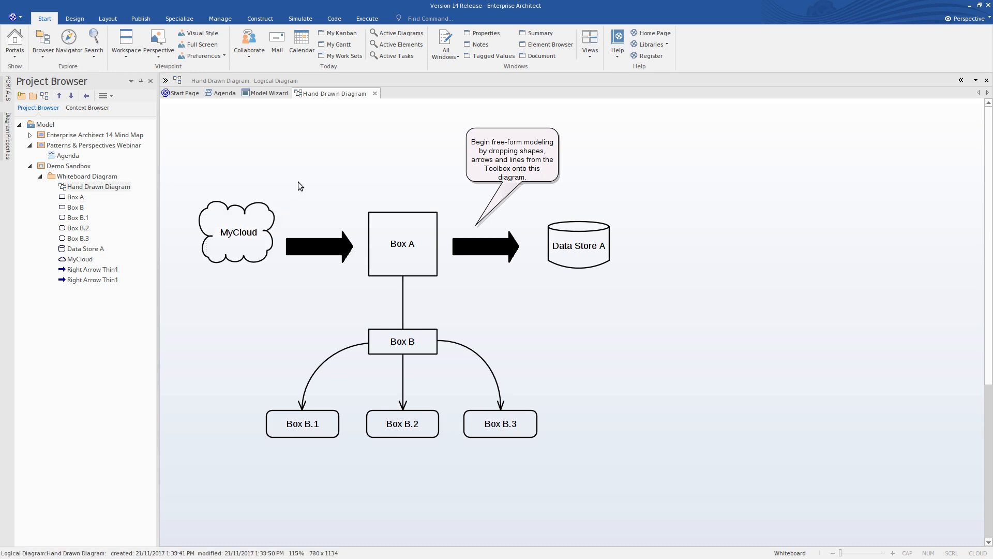
- Add a Rectangle shape to the right of Data Store A and connect the two with a Line
{"action": "left_click", "coordinate": [166, 82]}
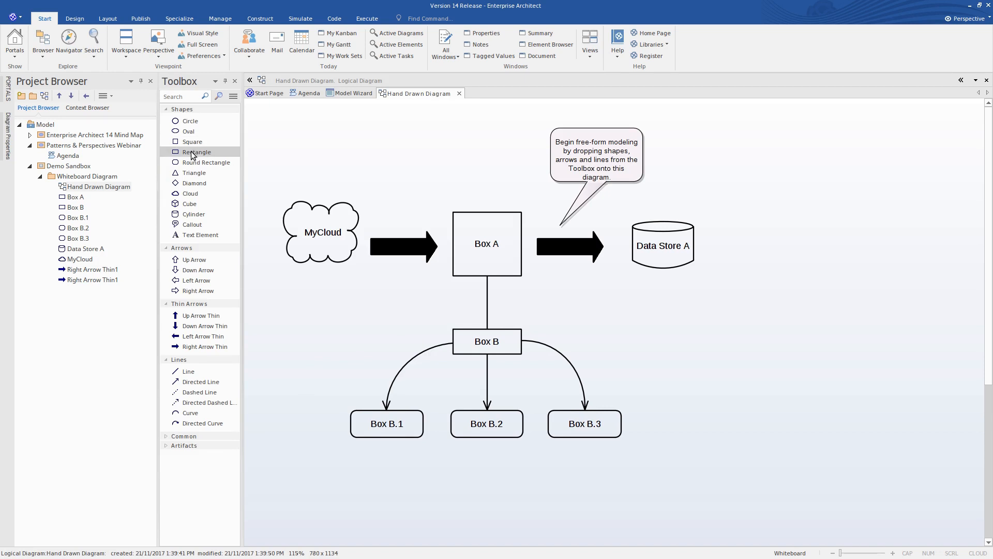
{"action": "left_click_drag", "start_coordinate": [192, 155], "coordinate": [799, 222]}
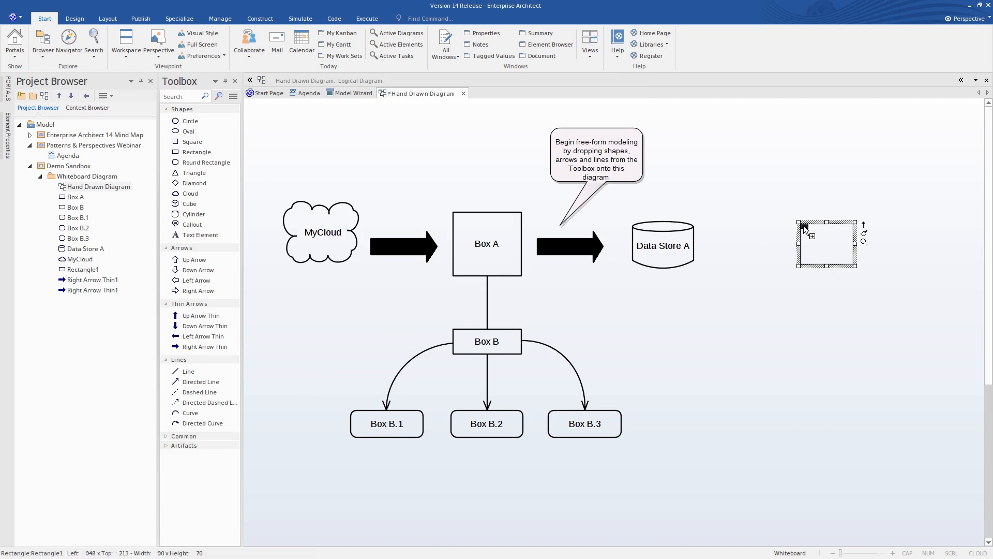
{"action": "left_click", "coordinate": [189, 372]}
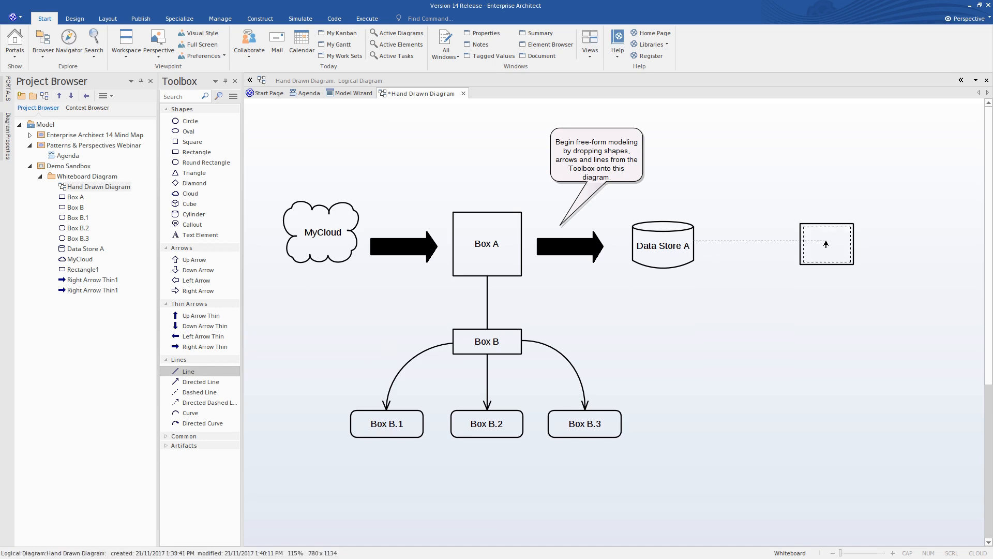
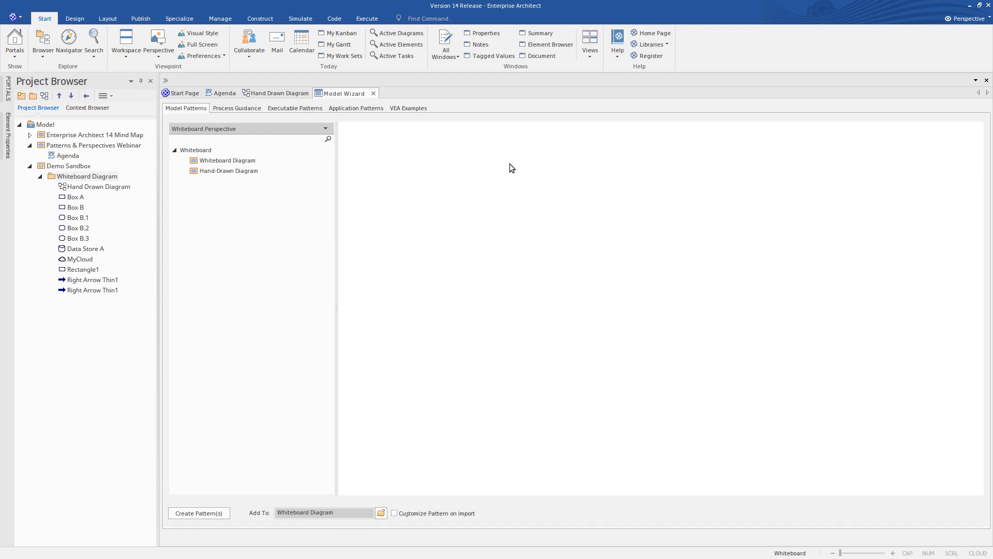
- Switch the perspective to Requirements from the Analysis group
{"action": "left_click", "coordinate": [985, 19]}
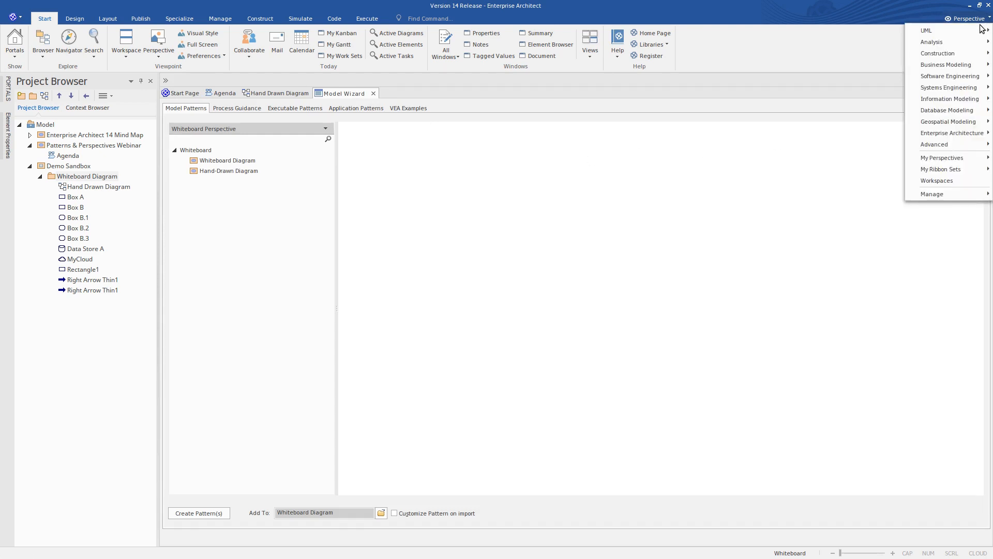
{"action": "mouse_move", "coordinate": [979, 31]}
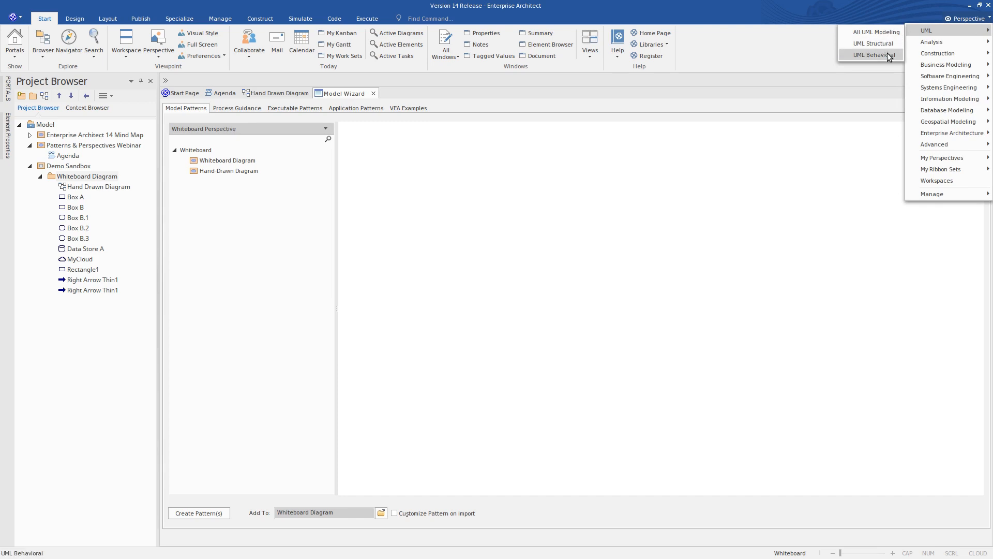
{"action": "mouse_move", "coordinate": [951, 42]}
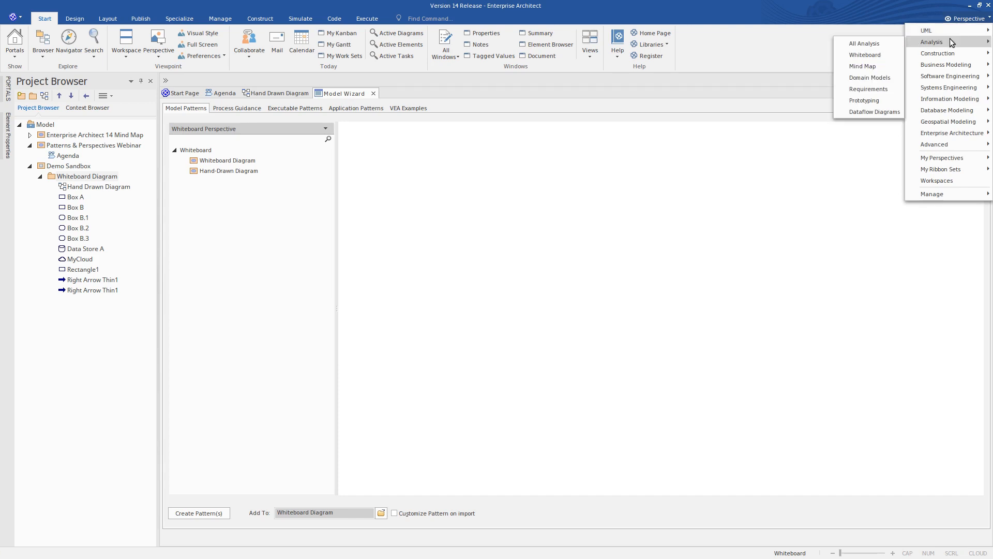
{"action": "left_click", "coordinate": [892, 91]}
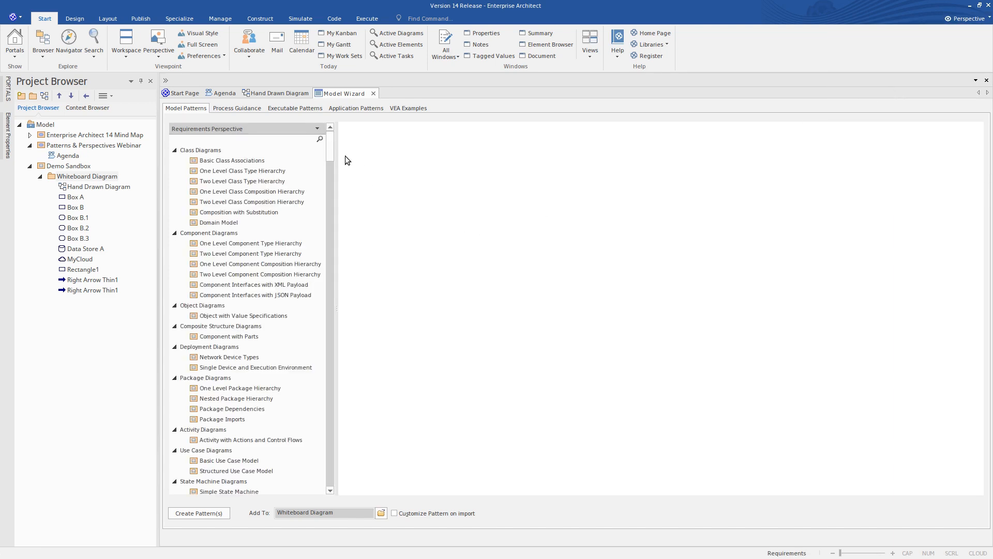
- Create the Structured Use Case Model pattern in the Demo Sandbox package and open its Structured Use Cases diagram
{"action": "left_click_drag", "start_coordinate": [327, 146], "coordinate": [333, 169]}
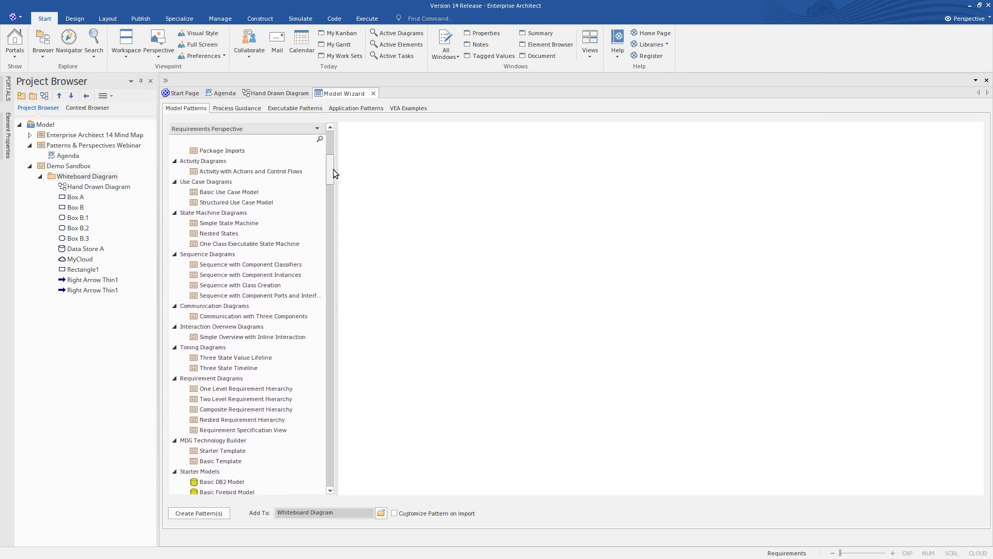
{"action": "left_click", "coordinate": [218, 194]}
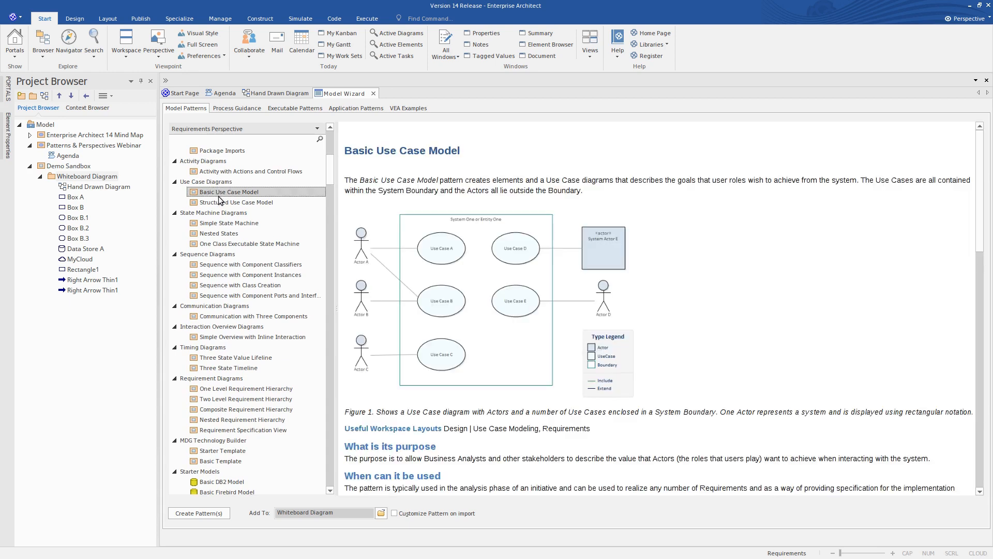
{"action": "left_click", "coordinate": [228, 205]}
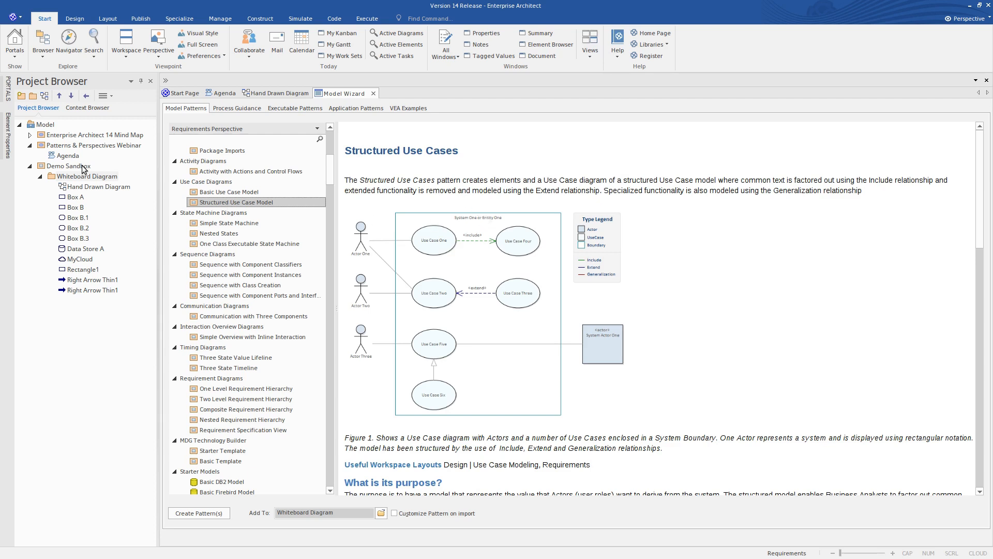
{"action": "left_click", "coordinate": [84, 169]}
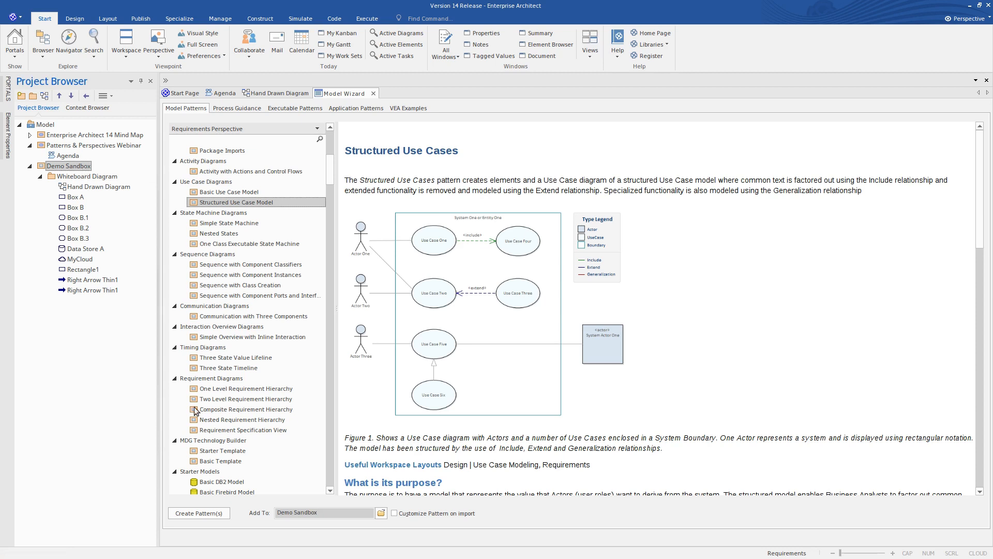
{"action": "left_click", "coordinate": [200, 514]}
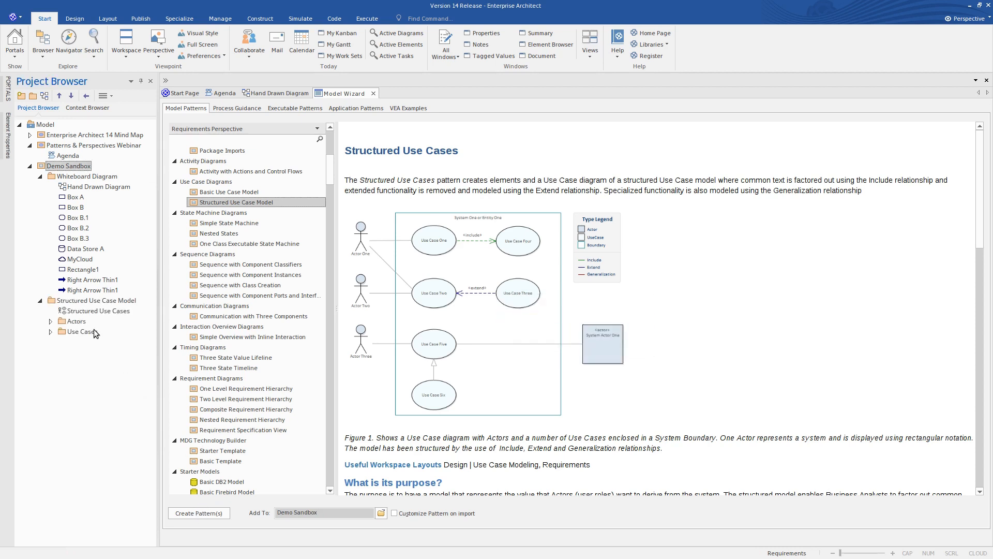
{"action": "double_click", "coordinate": [67, 311]}
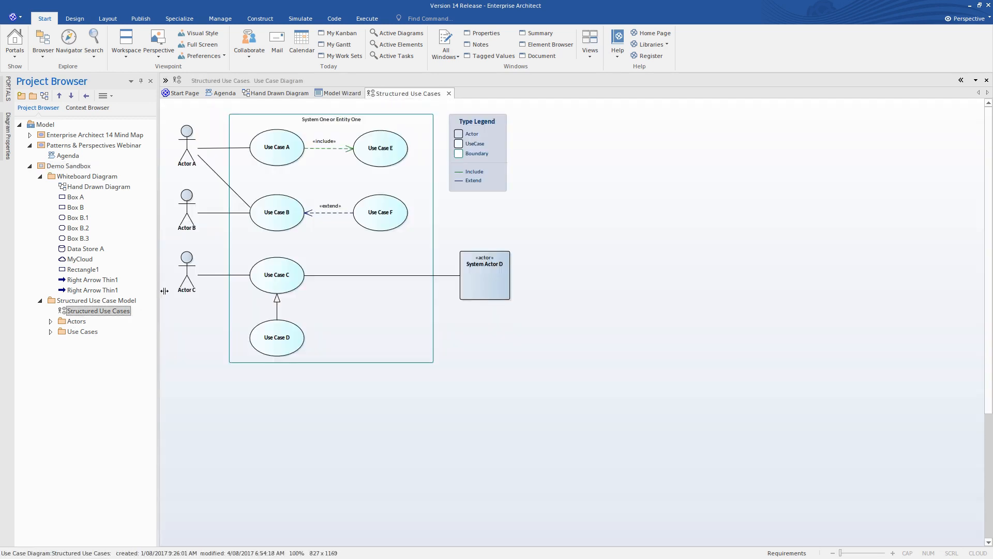
{"action": "left_click", "coordinate": [217, 160]}
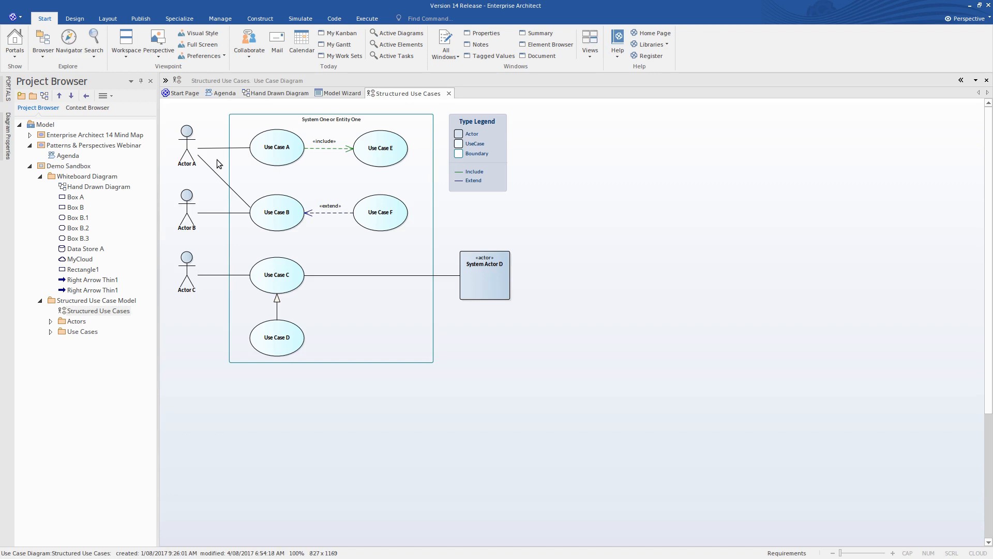
- Rename Actor A in the Structured Use Cases diagram as Attendee
{"action": "left_click", "coordinate": [187, 163]}
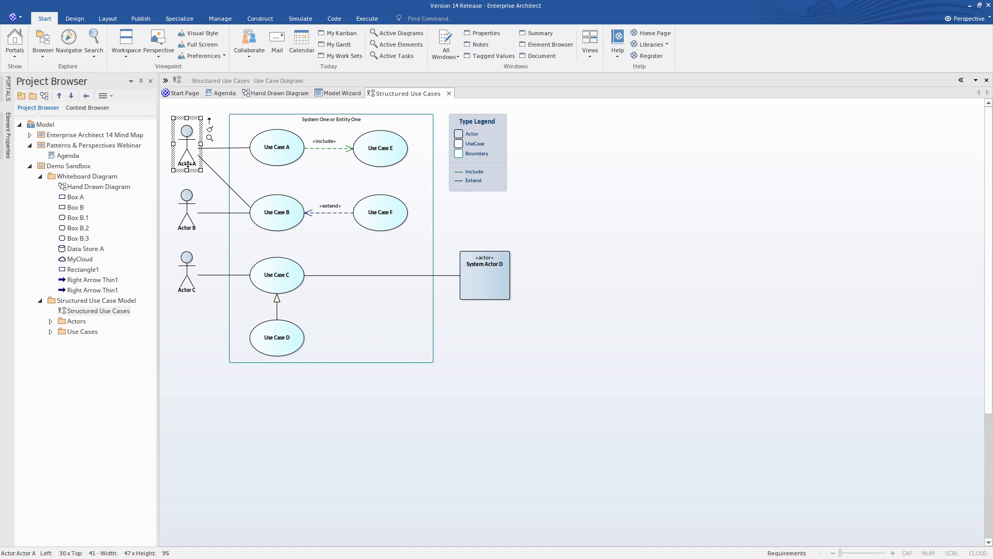
{"action": "left_click", "coordinate": [187, 164]}
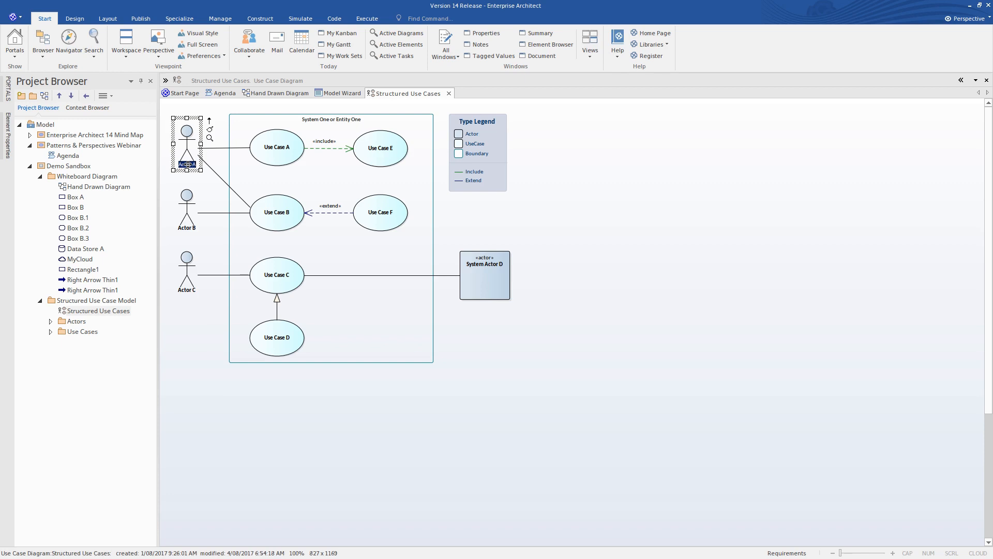
{"action": "type", "text": "Attendee"}
{"action": "key", "text": "Return"}
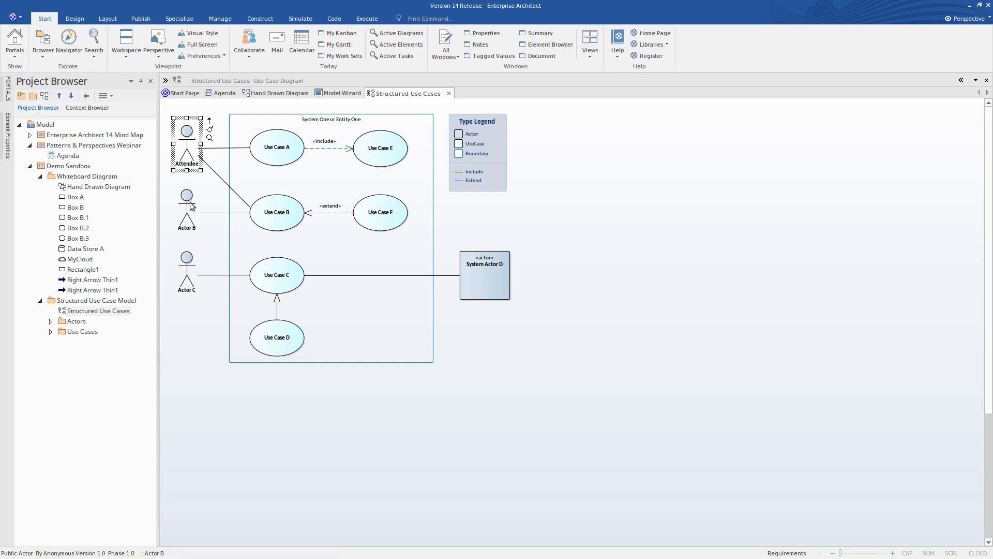
- Rename Actor B in the Structured Use Cases diagram as Presenter and deselect it
{"action": "left_click", "coordinate": [187, 219]}
{"action": "key", "text": "F2"}
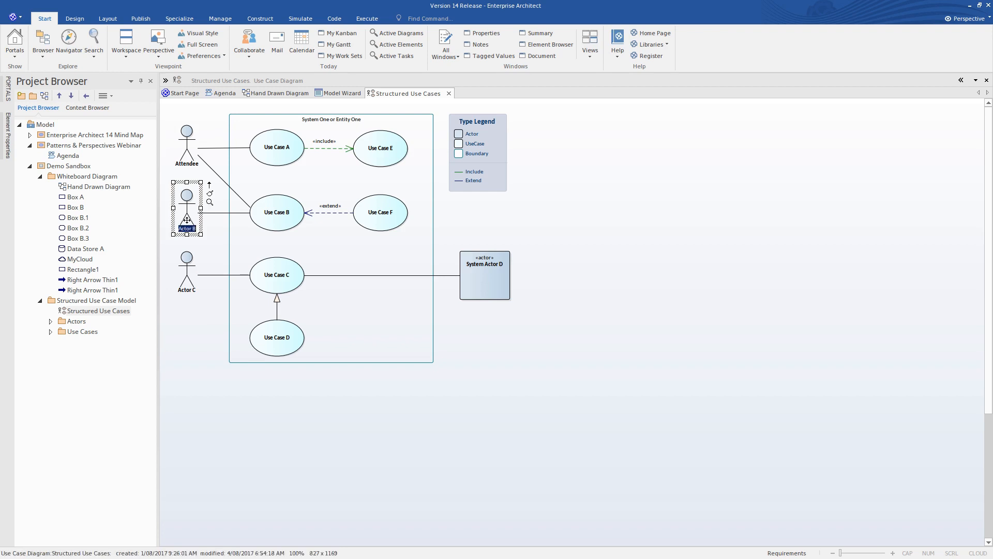
{"action": "type", "text": "Presenter"}
{"action": "key", "text": "Return"}
{"action": "left_click", "coordinate": [454, 206]}
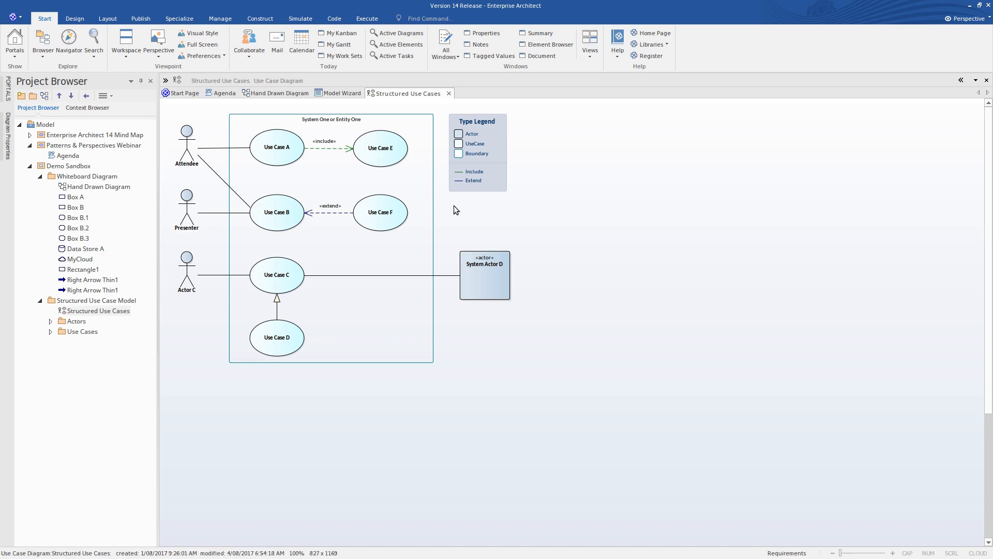
- Examine the user and system steps of Use Case A's Basic Path scenario in its structured specification
{"action": "left_click", "coordinate": [282, 155]}
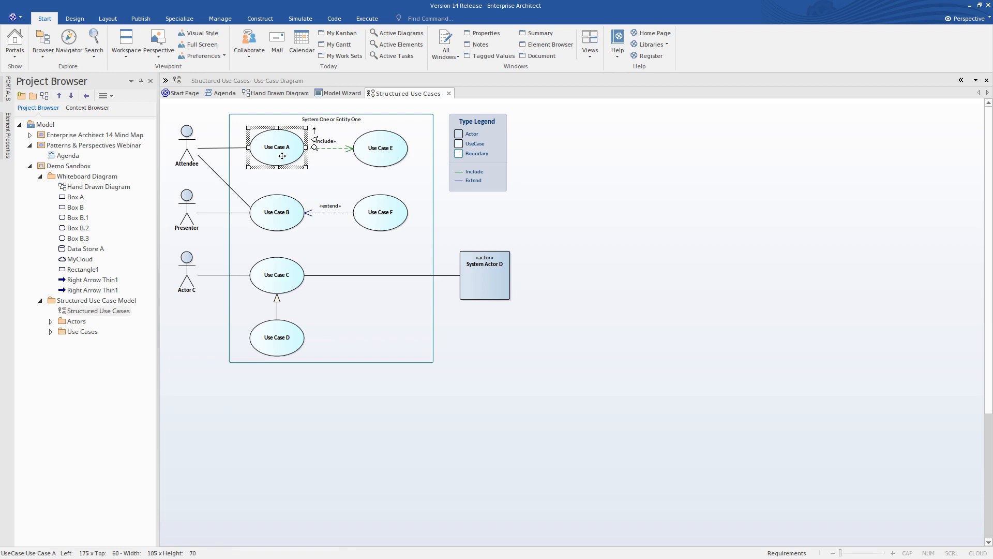
{"action": "right_click", "coordinate": [282, 156]}
{"action": "left_click", "coordinate": [313, 178]}
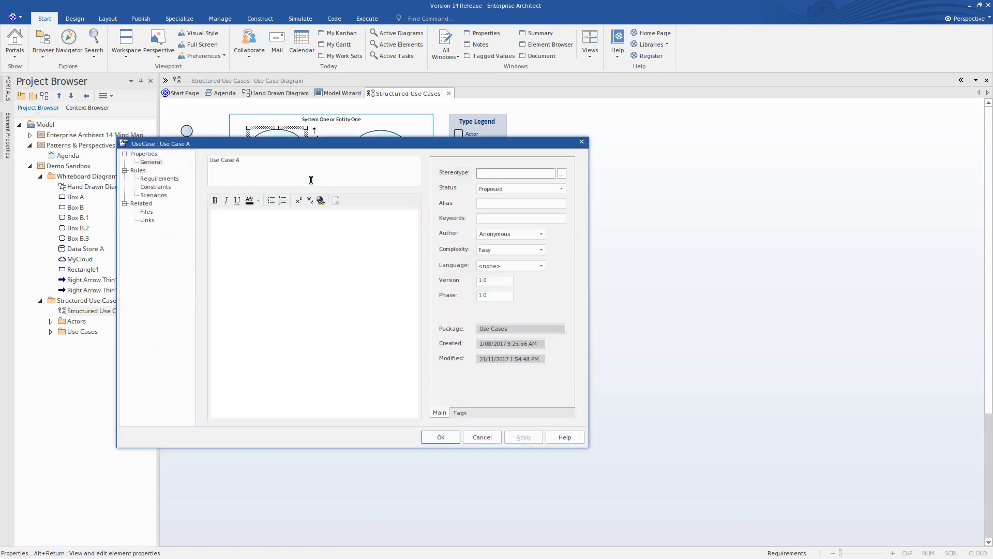
{"action": "left_click", "coordinate": [153, 195]}
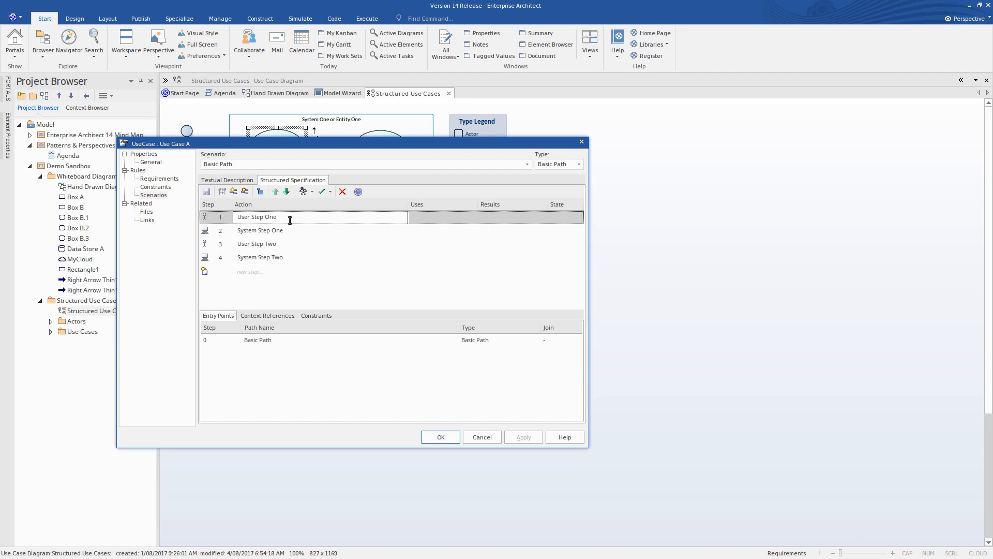
{"action": "left_click", "coordinate": [263, 231]}
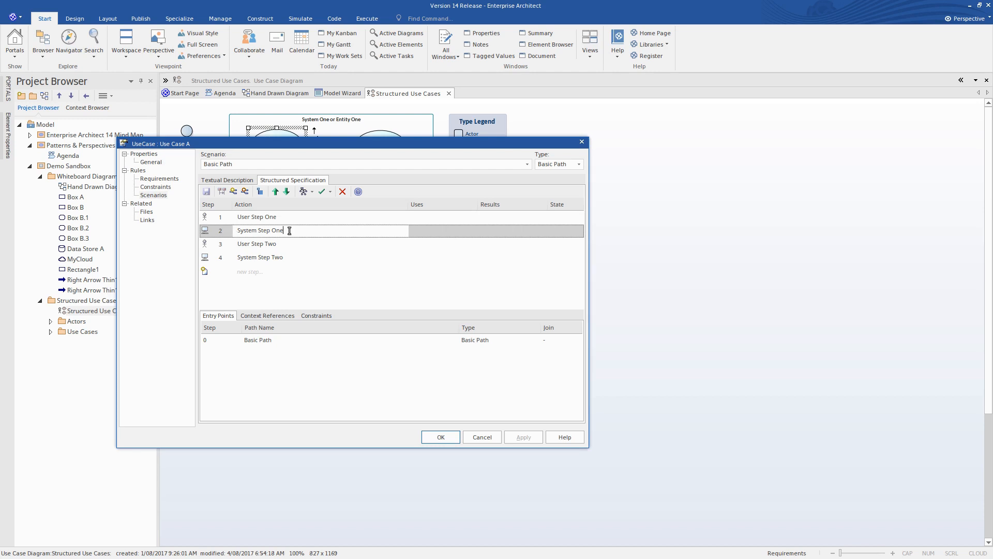
{"action": "left_click_drag", "start_coordinate": [290, 231], "coordinate": [227, 235]}
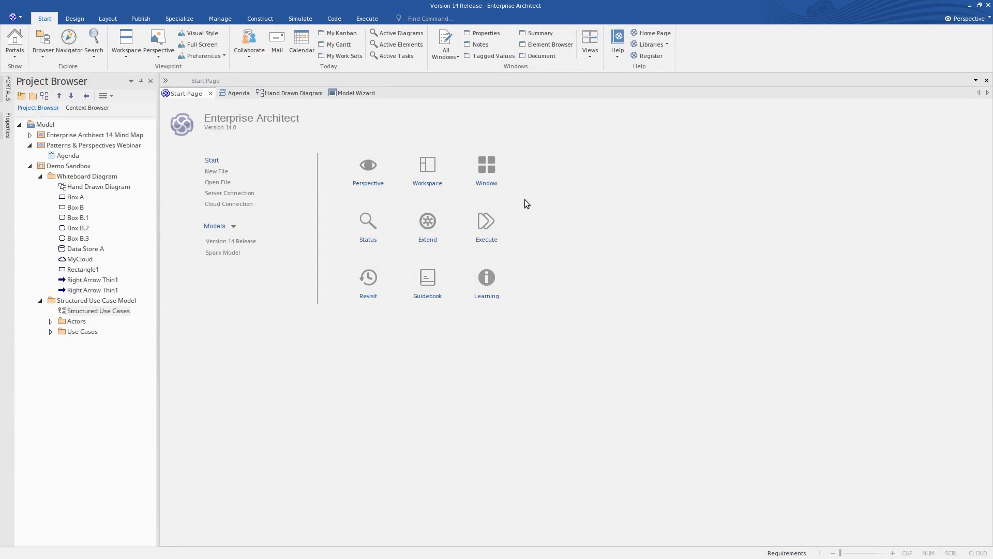
- Return to the Model Wizard and switch the perspective to All Software Engineering
{"action": "left_click", "coordinate": [349, 91]}
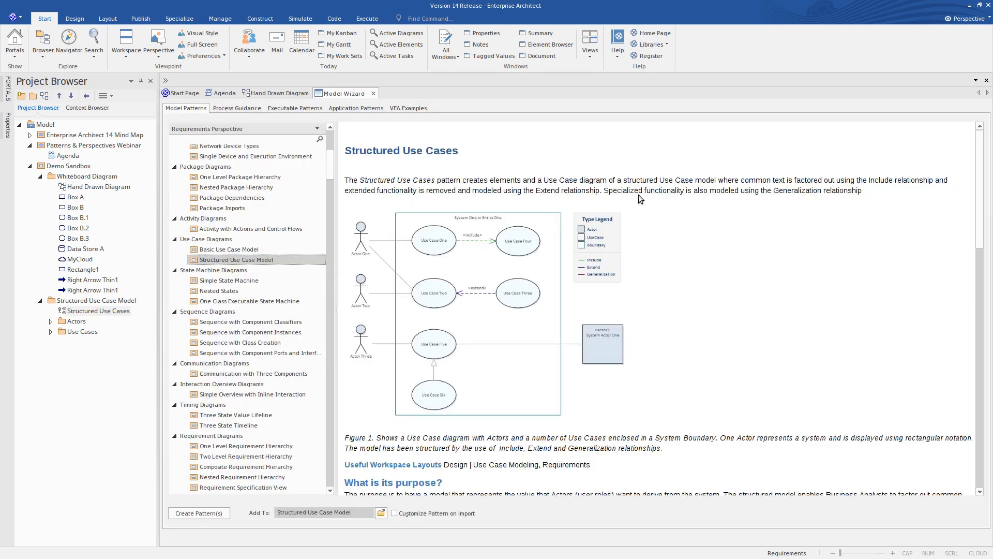
{"action": "left_click", "coordinate": [966, 18]}
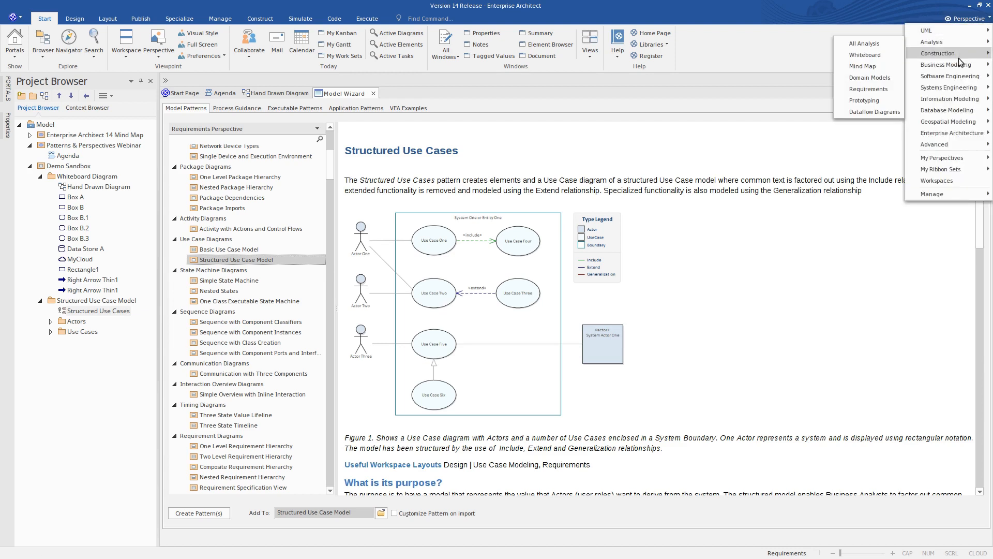
{"action": "mouse_move", "coordinate": [959, 78]}
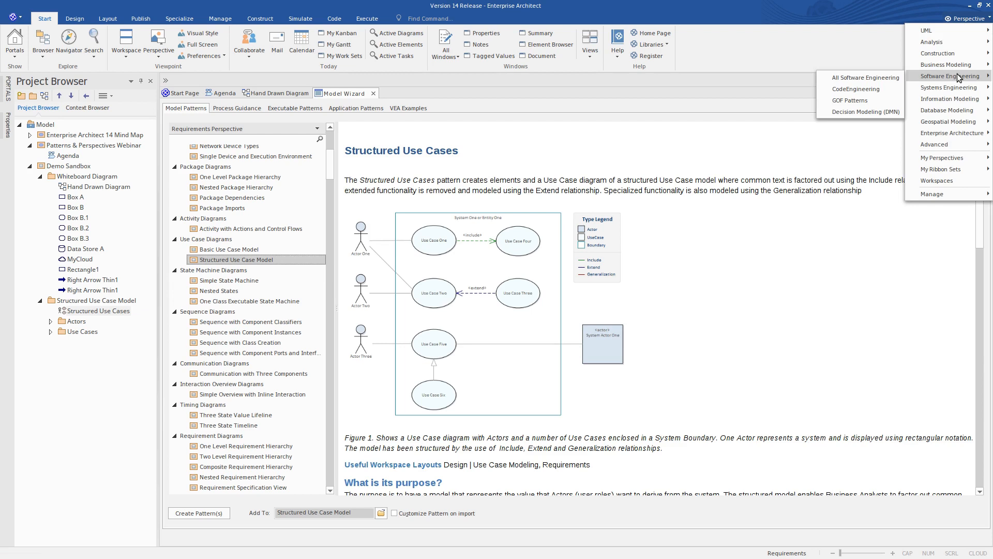
{"action": "left_click", "coordinate": [863, 80]}
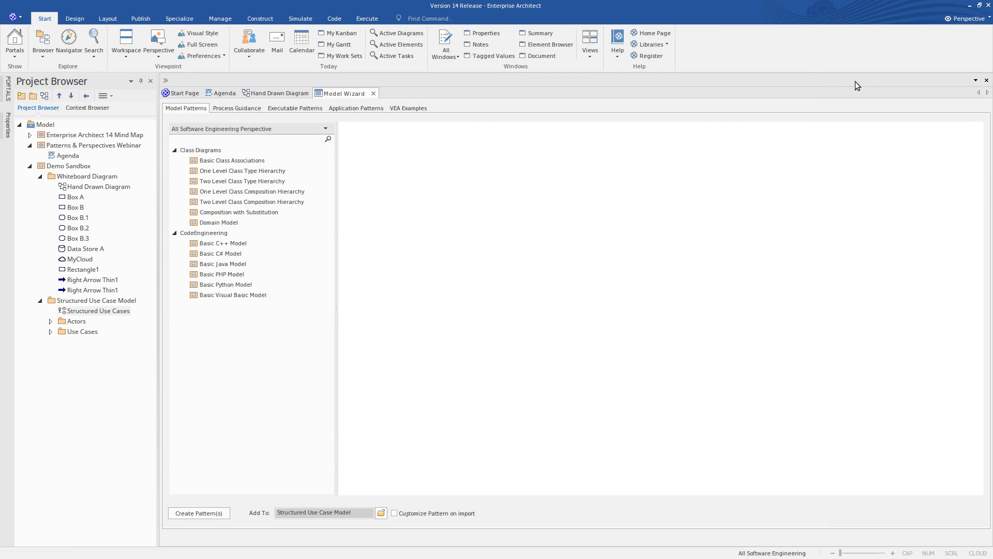
- Preview the one- and two-level class type hierarchy patterns and create the Basic Class Associations pattern in the Demo Sandbox package
{"action": "left_click", "coordinate": [248, 162]}
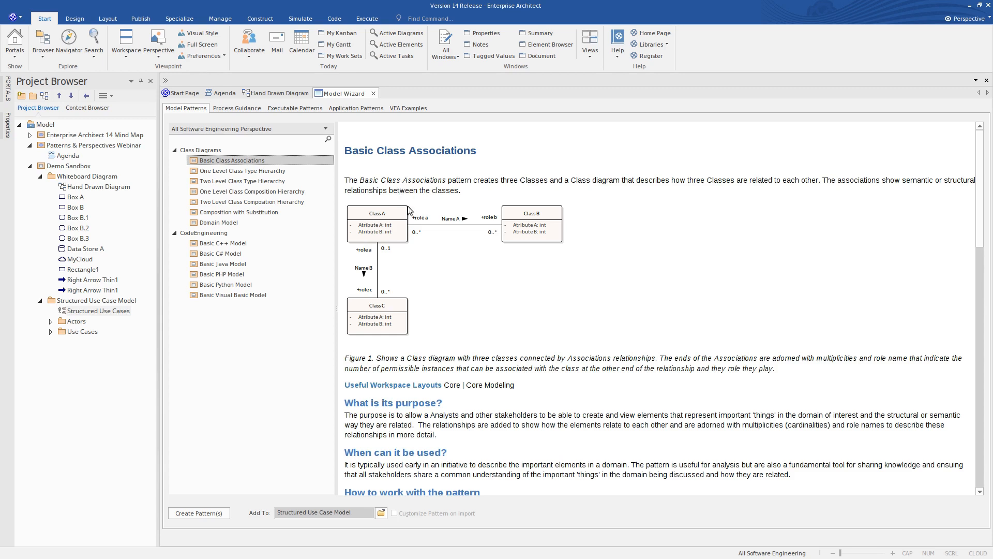
{"action": "left_click", "coordinate": [276, 171]}
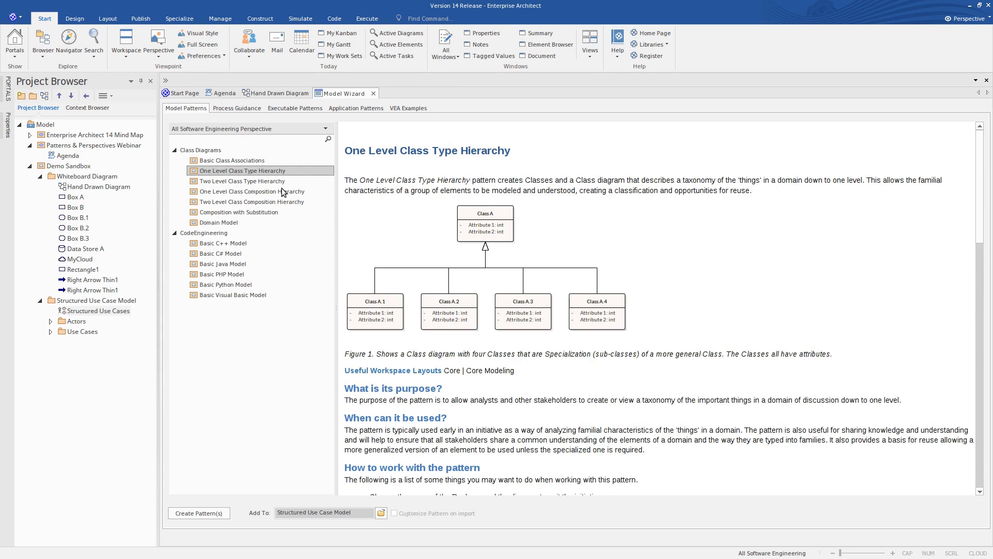
{"action": "left_click", "coordinate": [266, 181]}
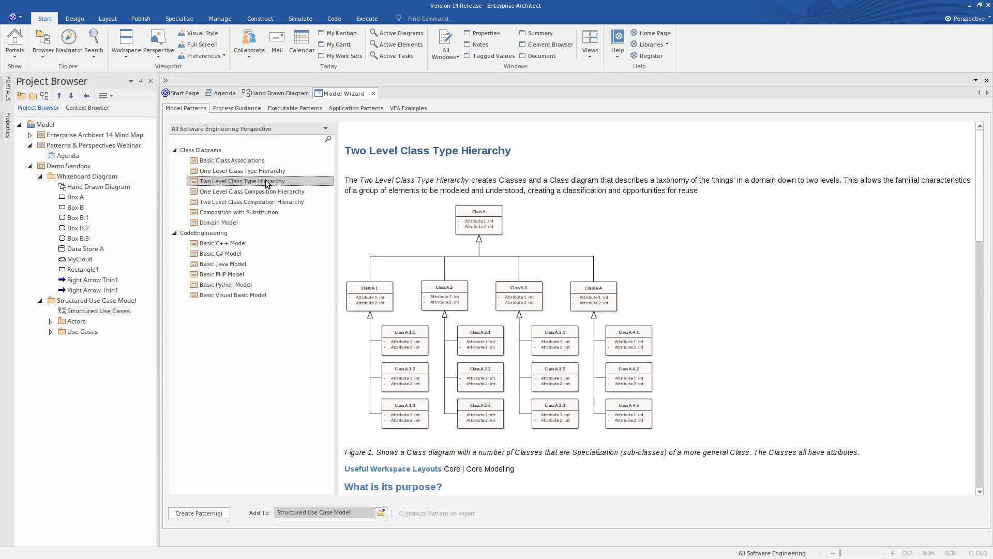
{"action": "left_click", "coordinate": [266, 170]}
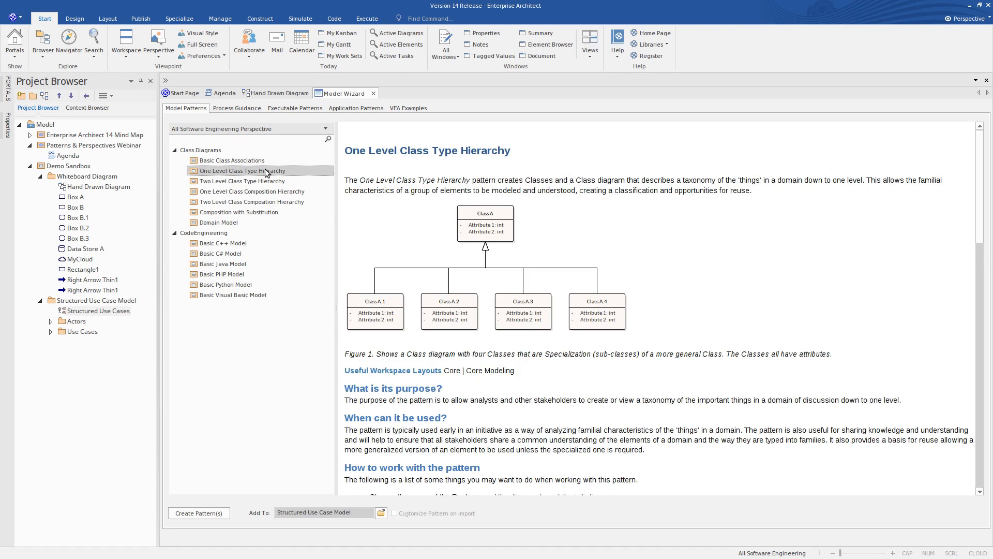
{"action": "left_click", "coordinate": [72, 166]}
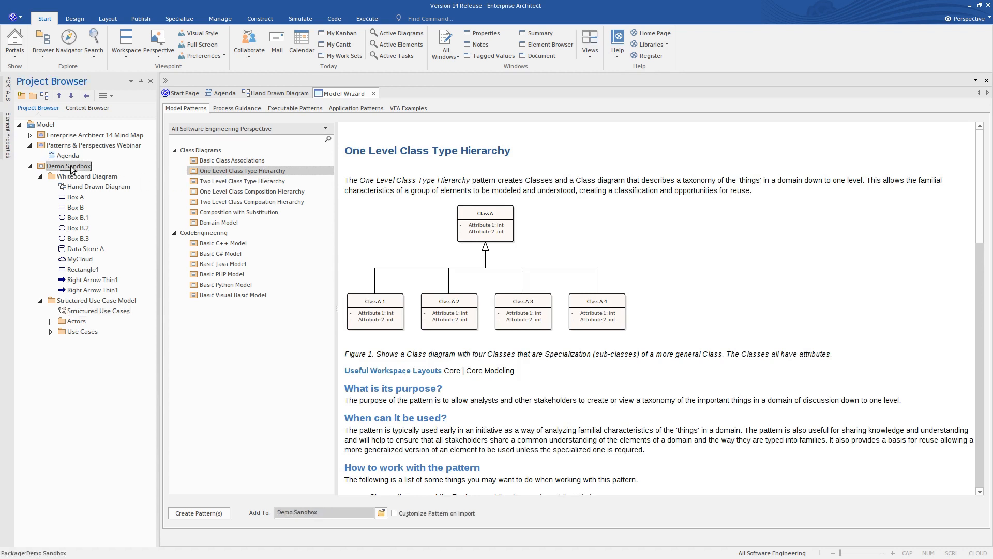
{"action": "left_click", "coordinate": [213, 163]}
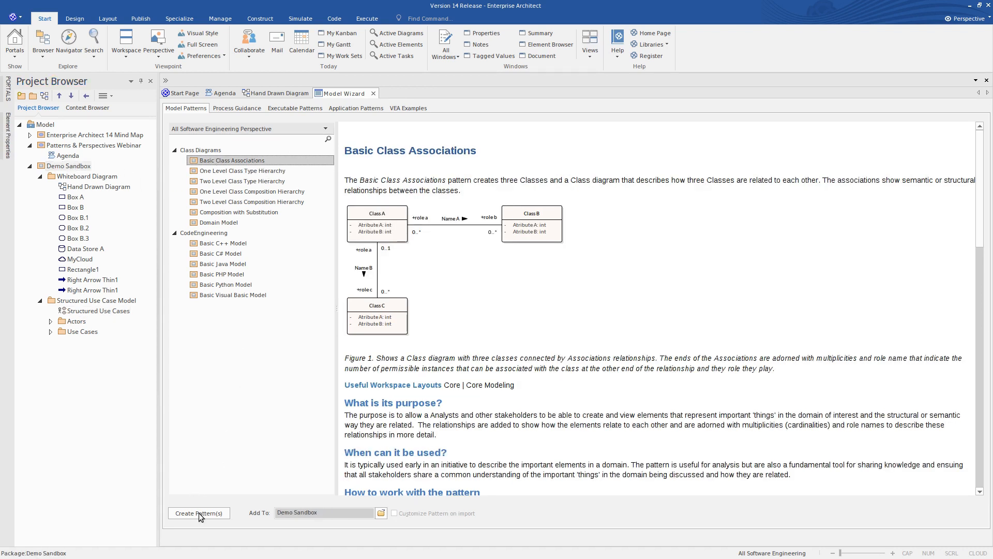
{"action": "left_click", "coordinate": [199, 513]}
- Create the One Level Class Type Hierarchy pattern in the Demo Sandbox package and open its class diagram
{"action": "left_click", "coordinate": [231, 171]}
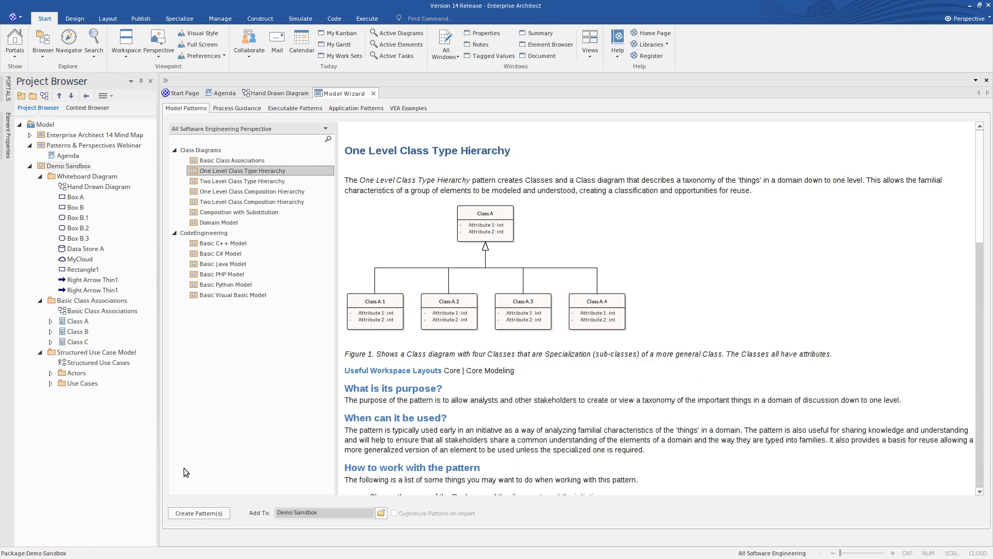
{"action": "left_click", "coordinate": [205, 513]}
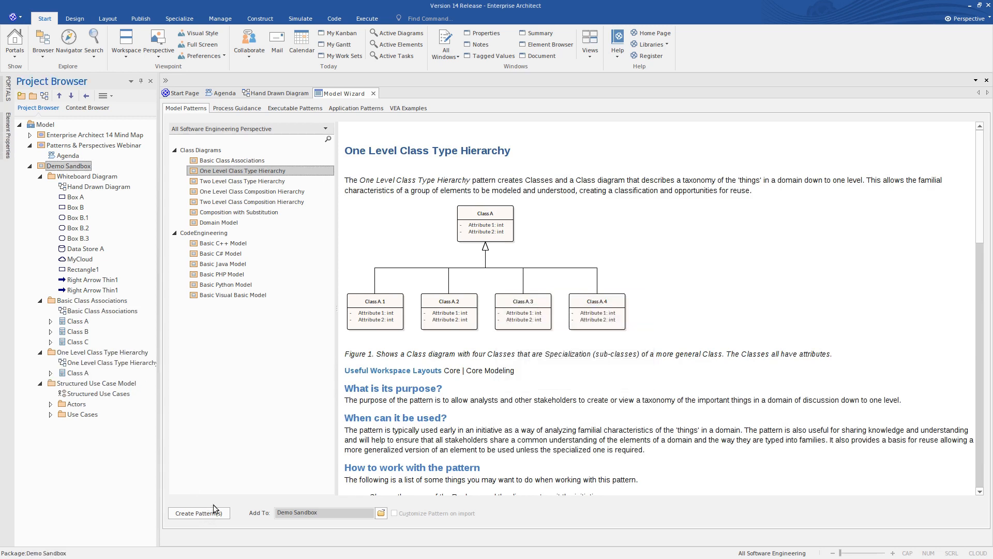
{"action": "double_click", "coordinate": [91, 362]}
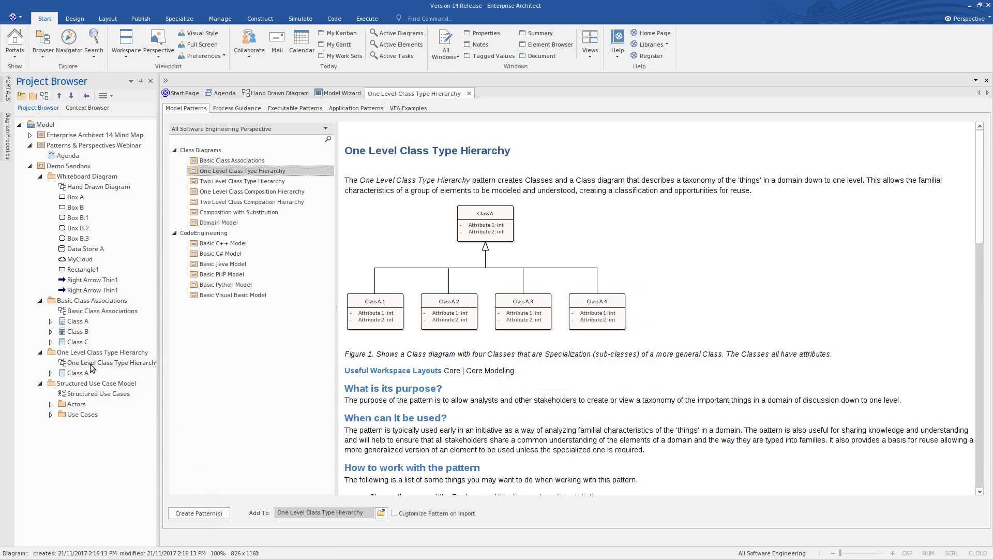
{"action": "left_click", "coordinate": [253, 261]}
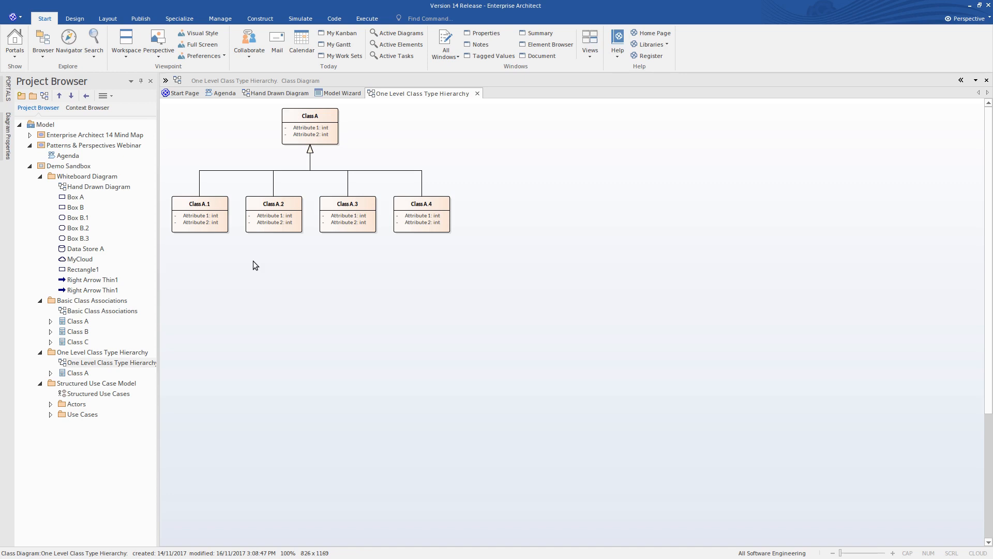
- Apply the UML::Class Hierarchy metamodel to the One Level Class Type Hierarchy diagram and show the diagram toolbox
{"action": "left_click", "coordinate": [6, 136]}
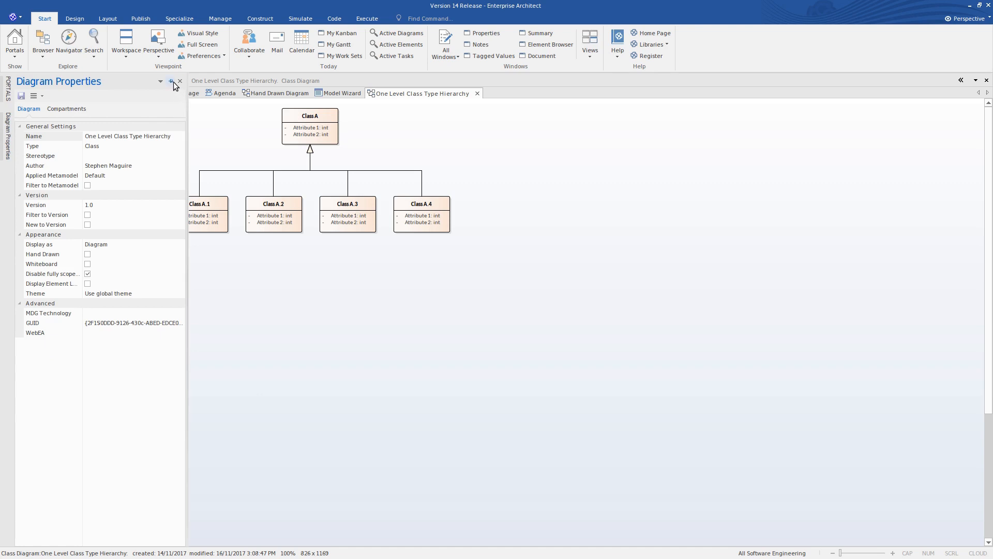
{"action": "left_click", "coordinate": [162, 175]}
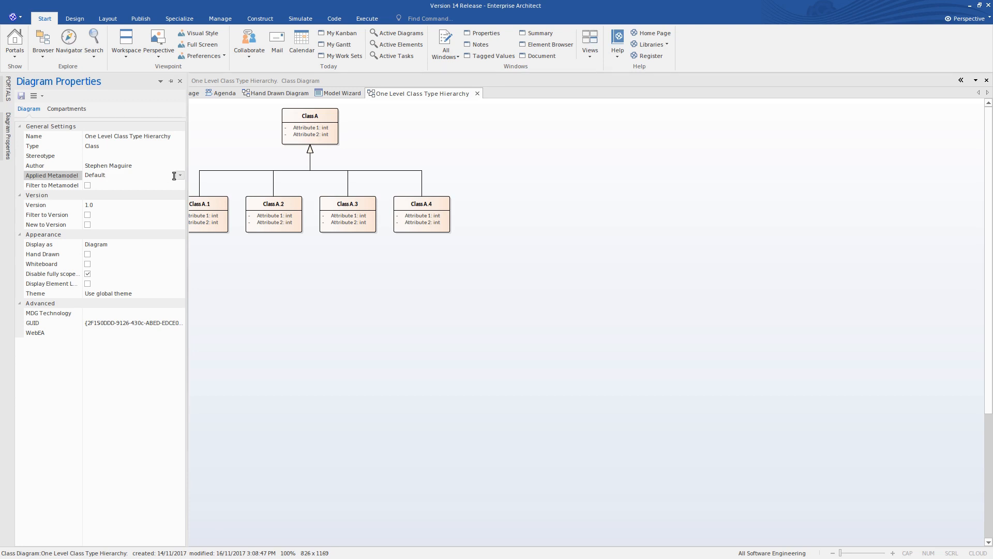
{"action": "left_click", "coordinate": [180, 176]}
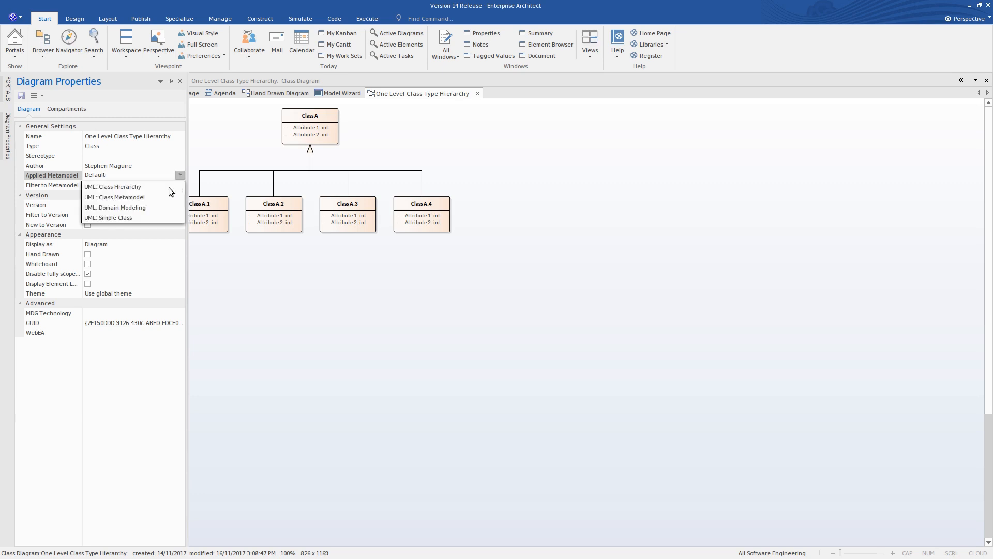
{"action": "left_click", "coordinate": [137, 187]}
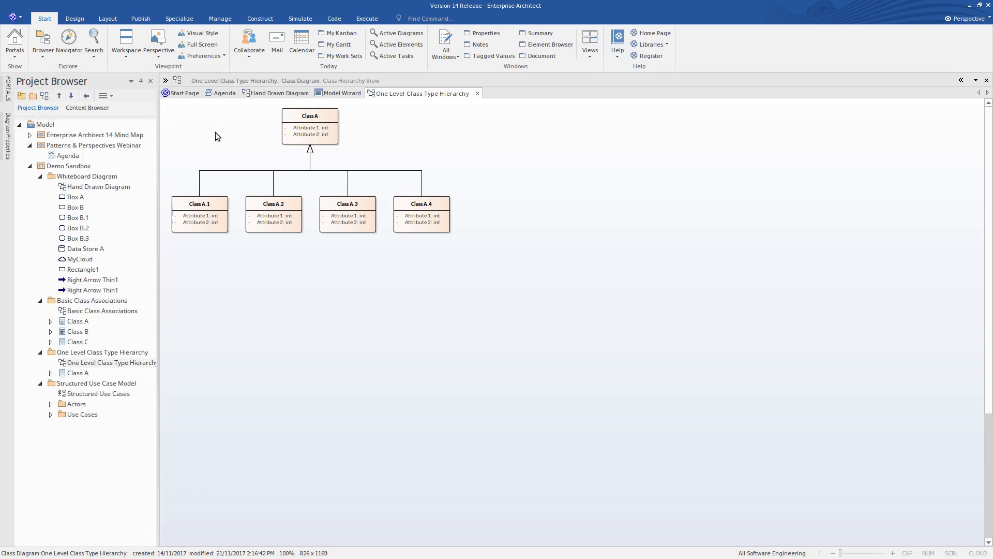
{"action": "left_click", "coordinate": [165, 81]}
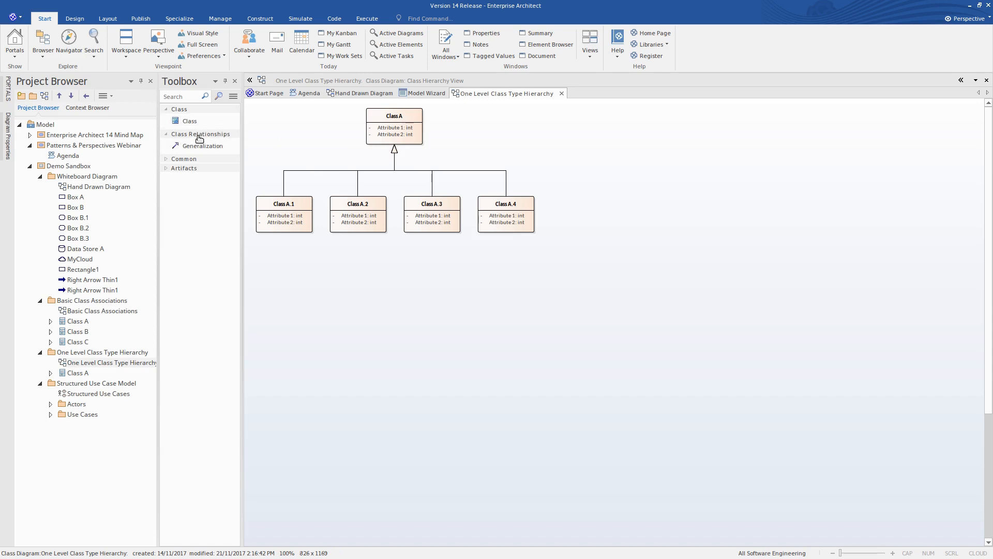
- Check which class relationships can be created from Class A.4 under the Class Hierarchy metamodel, without creating any
{"action": "left_click", "coordinate": [529, 206]}
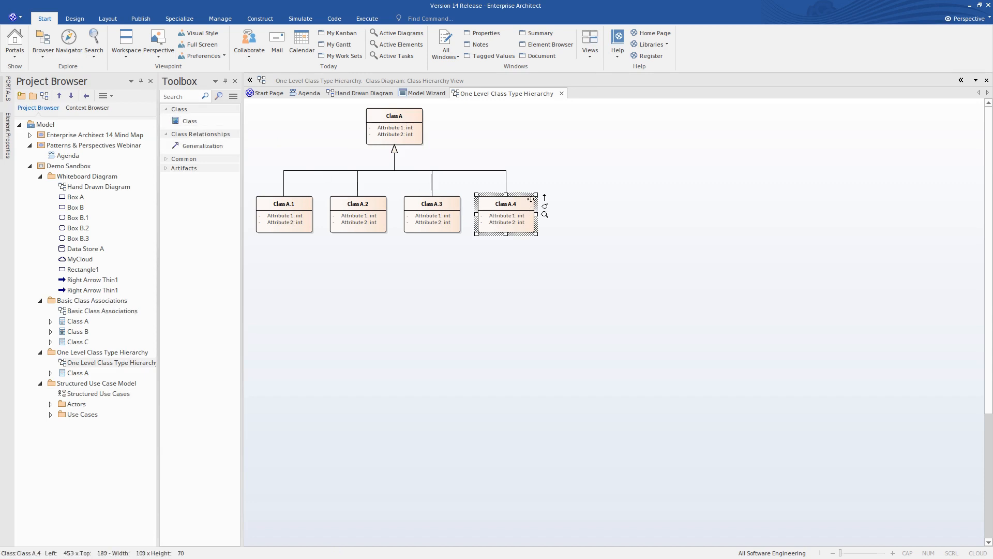
{"action": "left_click_drag", "start_coordinate": [545, 202], "coordinate": [626, 207]}
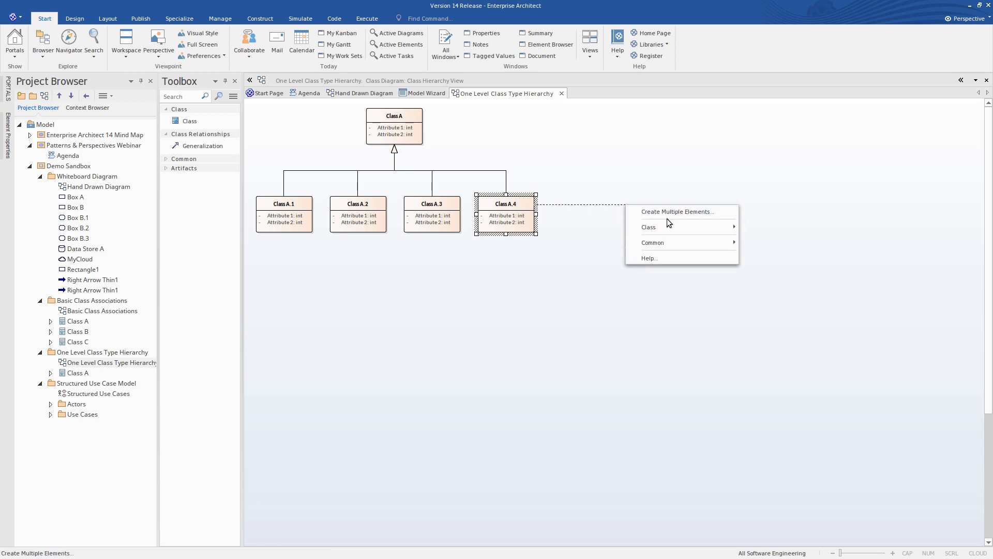
{"action": "mouse_move", "coordinate": [669, 227]}
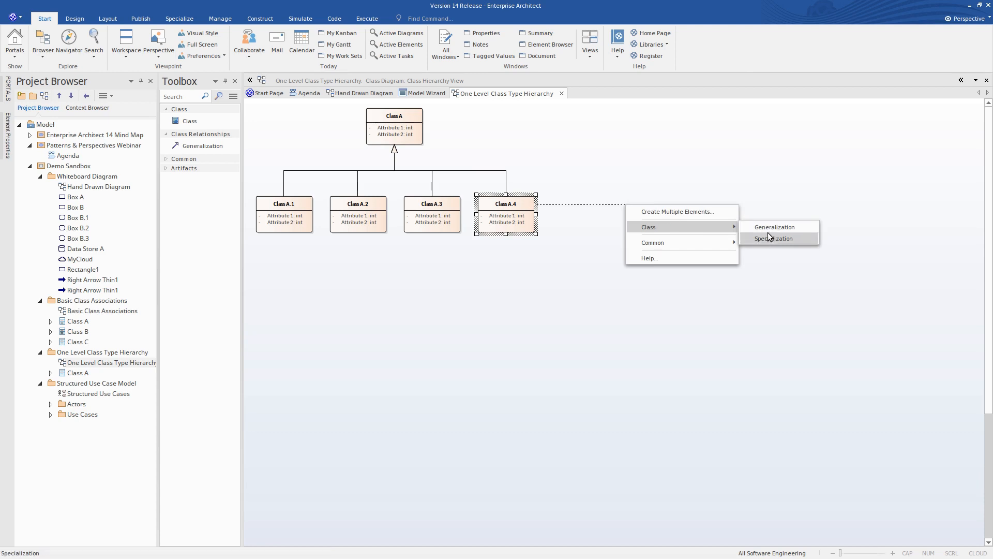
{"action": "left_click", "coordinate": [483, 147]}
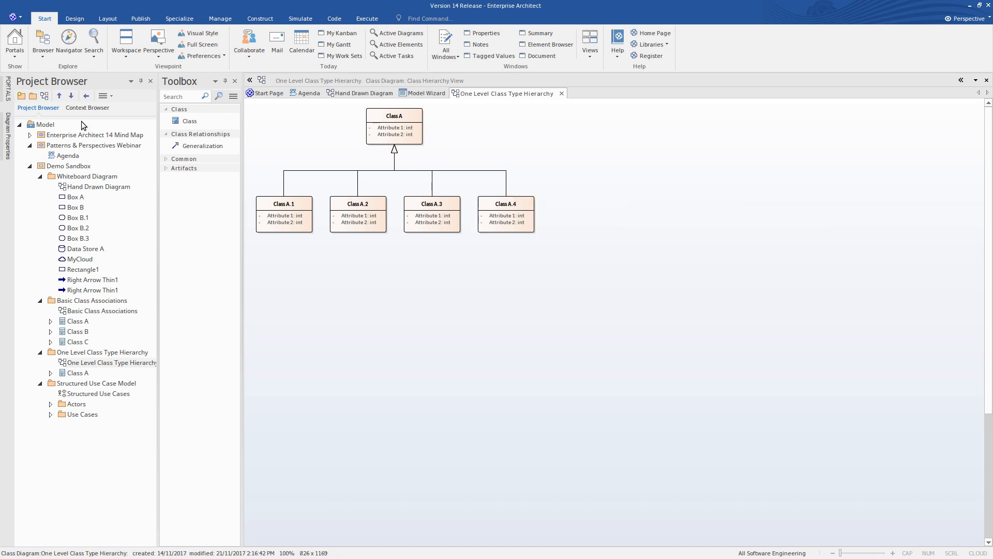
- Remove the Class Hierarchy metamodel from the One Level Class Type Hierarchy diagram so the full class toolbox is available
{"action": "left_click", "coordinate": [7, 133]}
{"action": "left_click", "coordinate": [157, 176]}
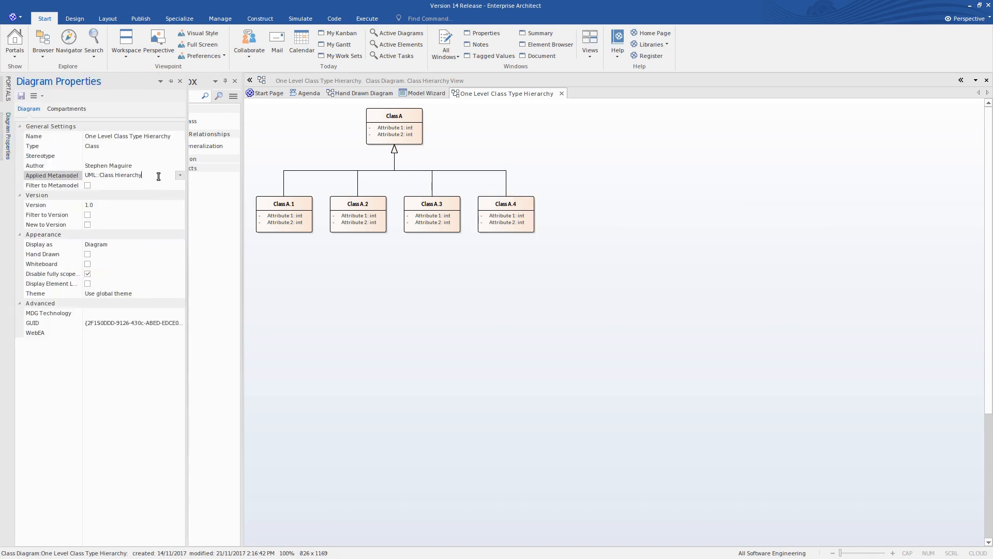
{"action": "left_click", "coordinate": [179, 175]}
{"action": "left_click", "coordinate": [153, 187]}
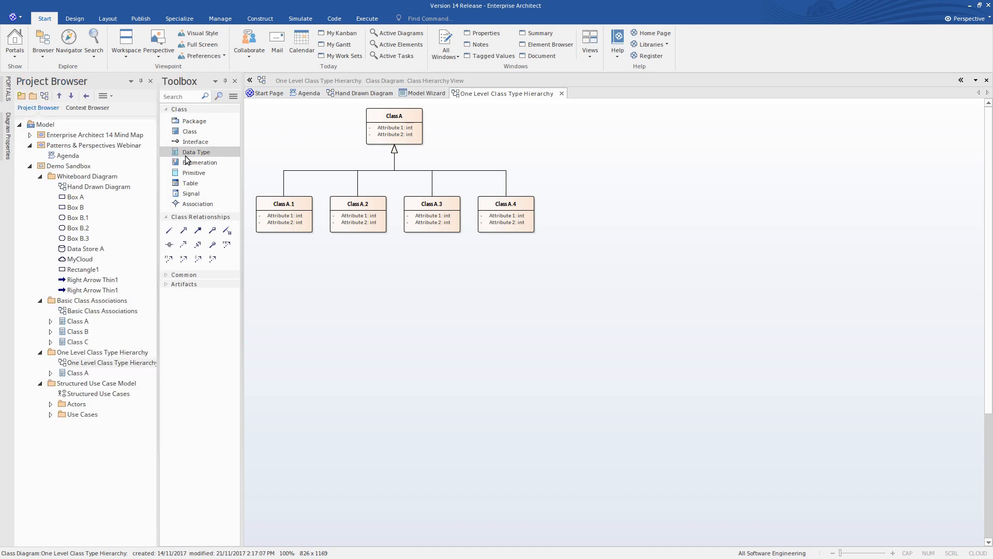
- Review the elements and relationships offered for a new link from Class A.4 without the metamodel restriction
{"action": "left_click", "coordinate": [504, 213]}
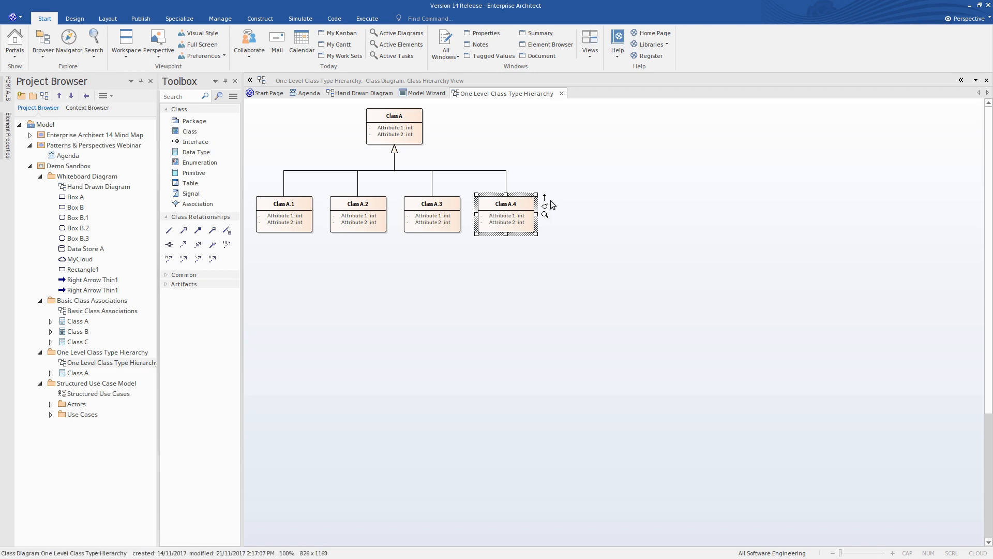
{"action": "left_click_drag", "start_coordinate": [544, 197], "coordinate": [632, 210]}
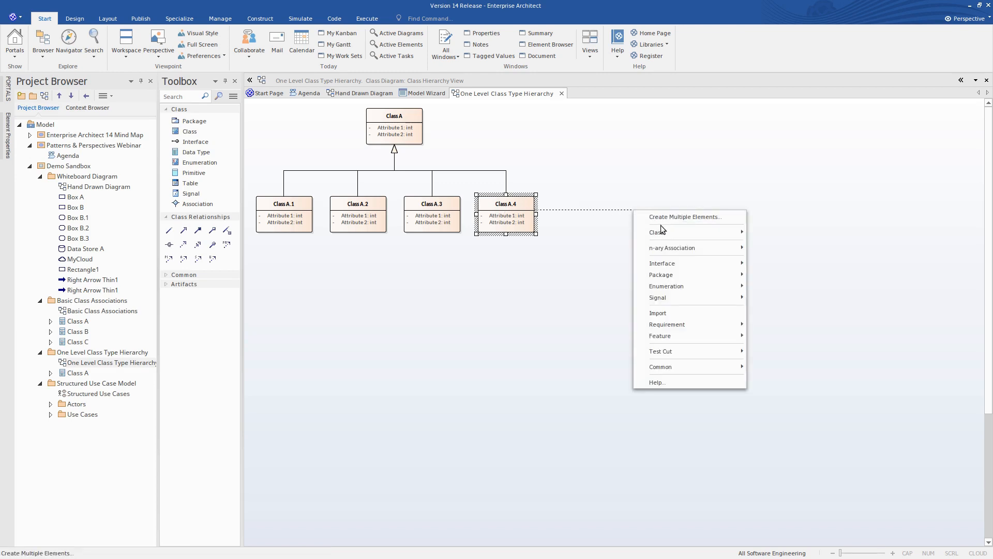
{"action": "left_click", "coordinate": [582, 156]}
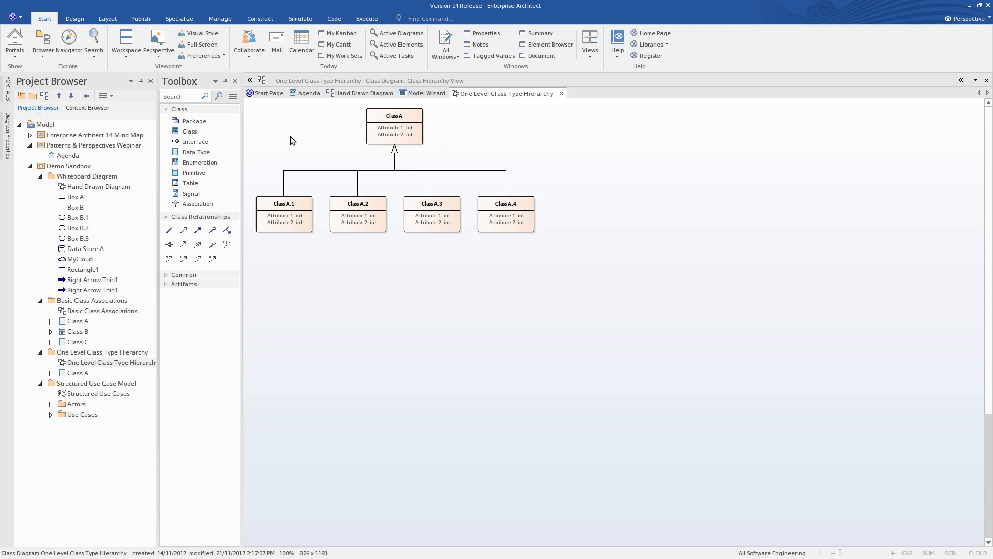
- Open the Basic Class Associations diagram, apply the UML::Class Hierarchy metamodel and filter the diagram to it
{"action": "left_click", "coordinate": [89, 312]}
{"action": "double_click", "coordinate": [89, 311]}
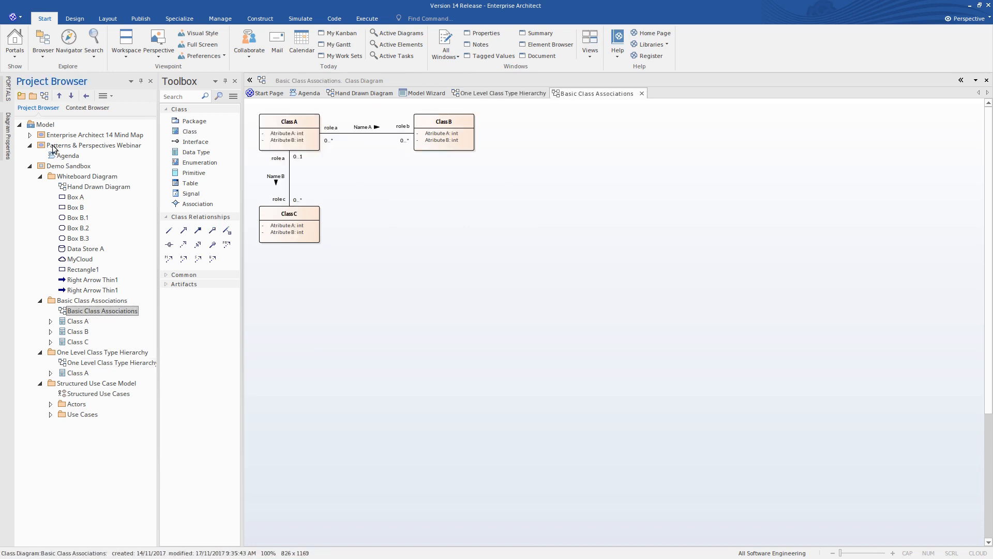
{"action": "mouse_move", "coordinate": [10, 142]}
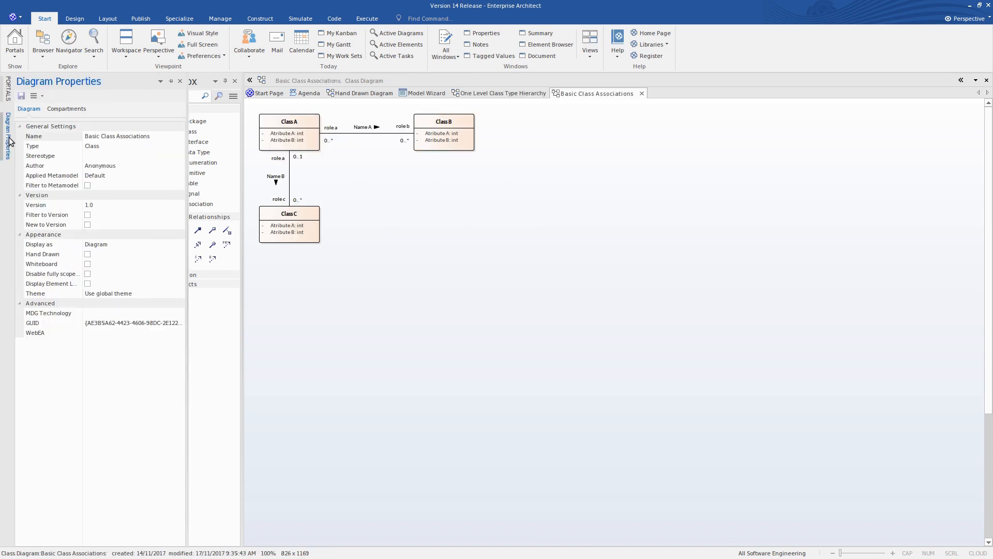
{"action": "left_click", "coordinate": [146, 175]}
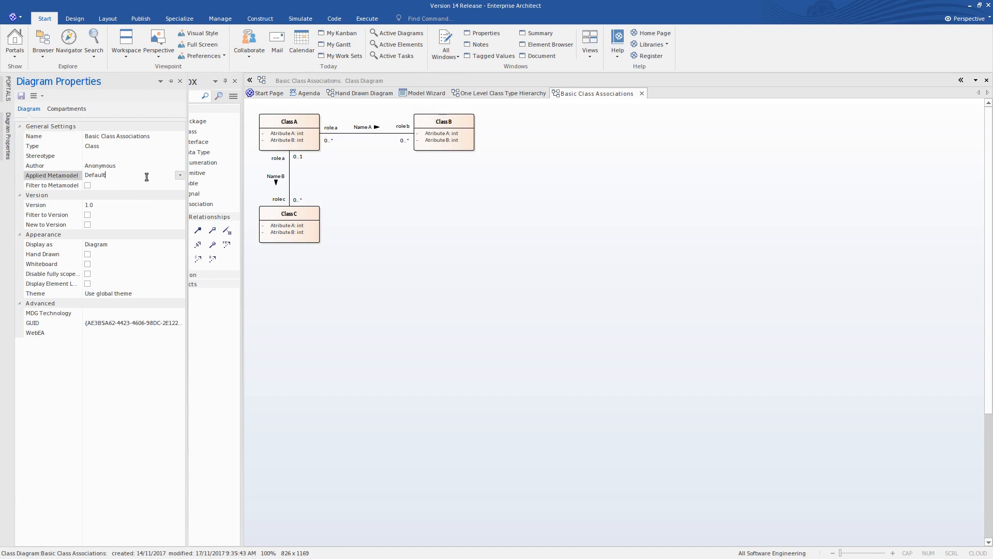
{"action": "left_click", "coordinate": [180, 177]}
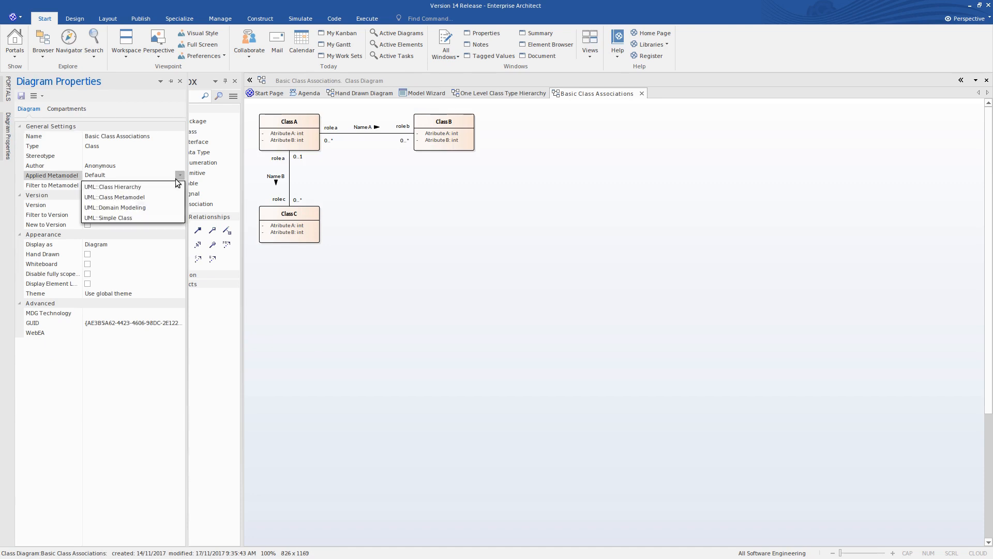
{"action": "left_click", "coordinate": [137, 187]}
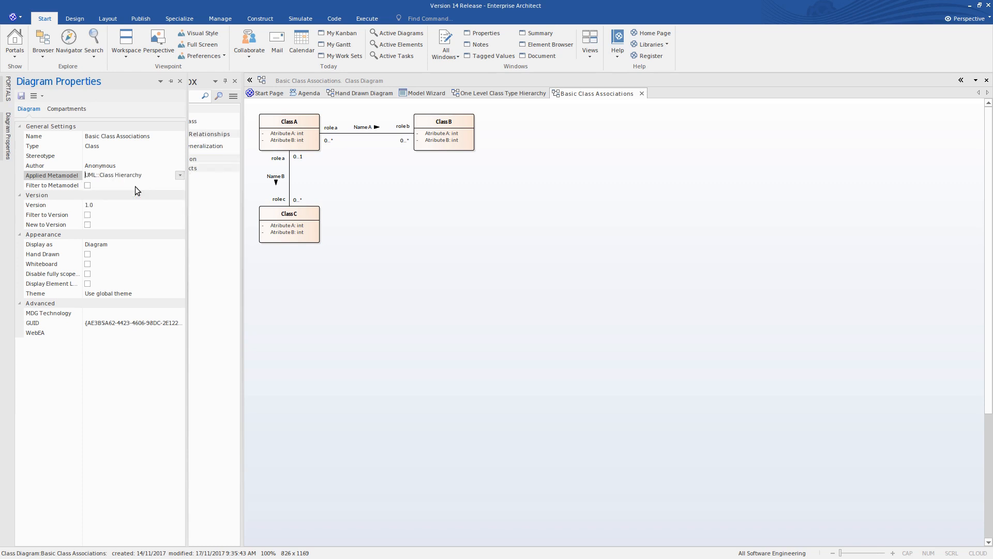
{"action": "left_click", "coordinate": [88, 185]}
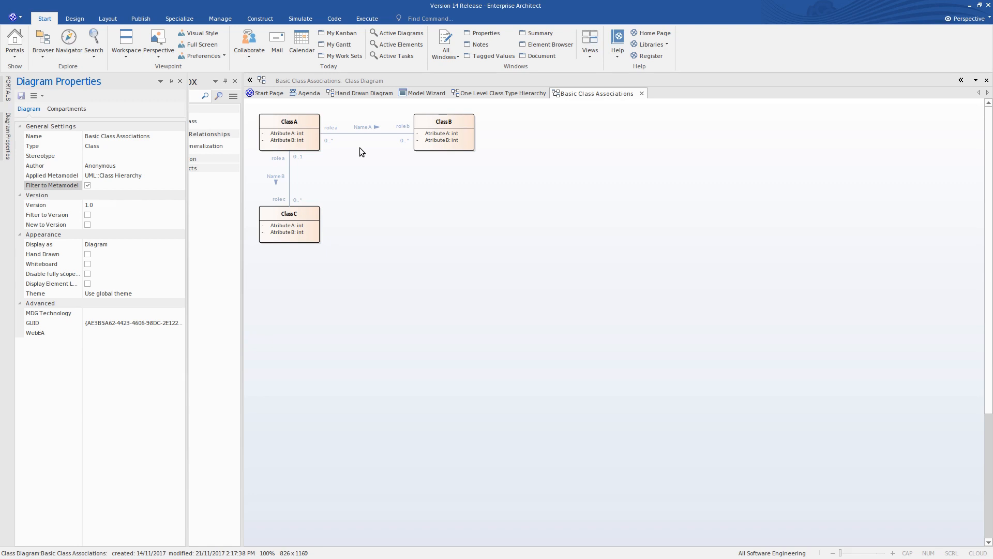
{"action": "left_click", "coordinate": [359, 147]}
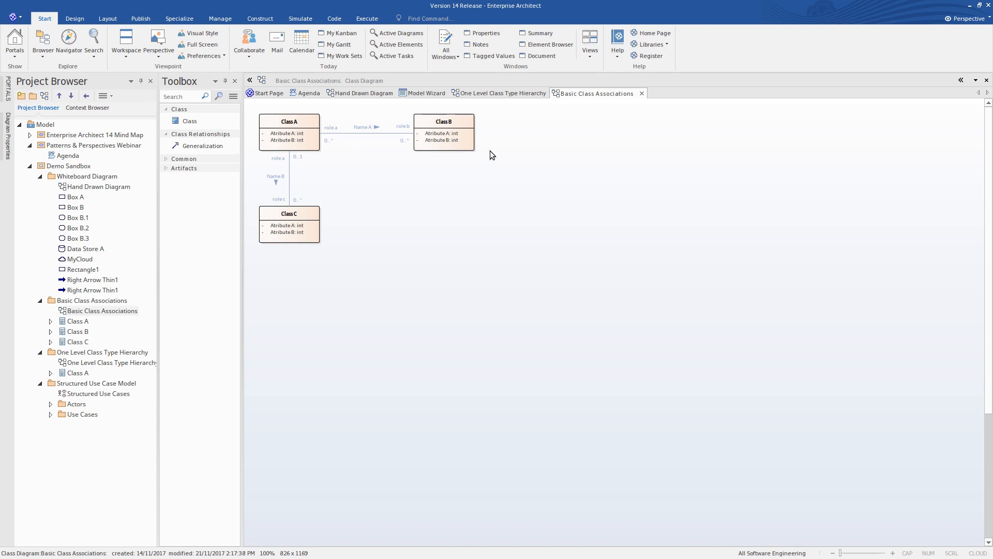
- Return to the Model Wizard and switch the perspective to ArchiMate from the Enterprise Architecture group
{"action": "left_click", "coordinate": [427, 94]}
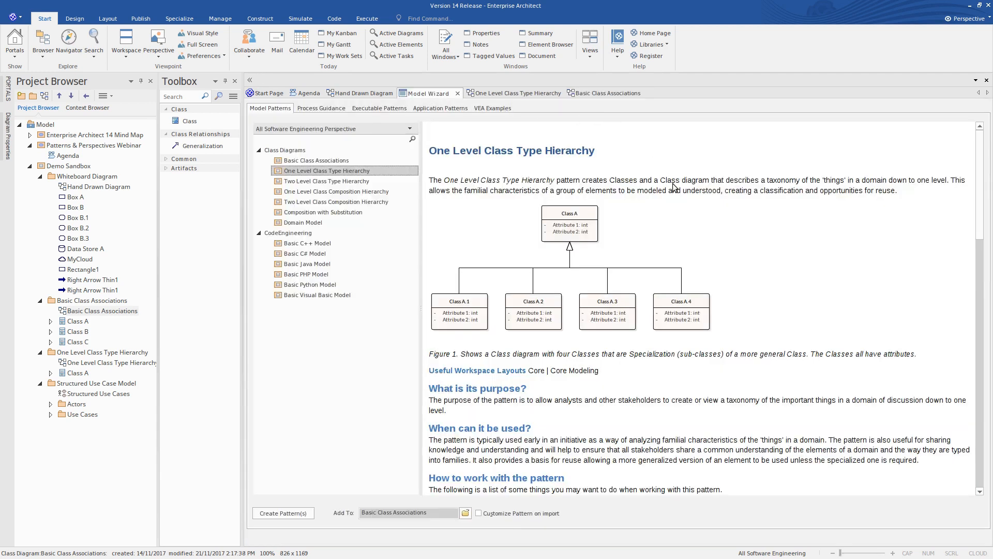
{"action": "left_click", "coordinate": [988, 19]}
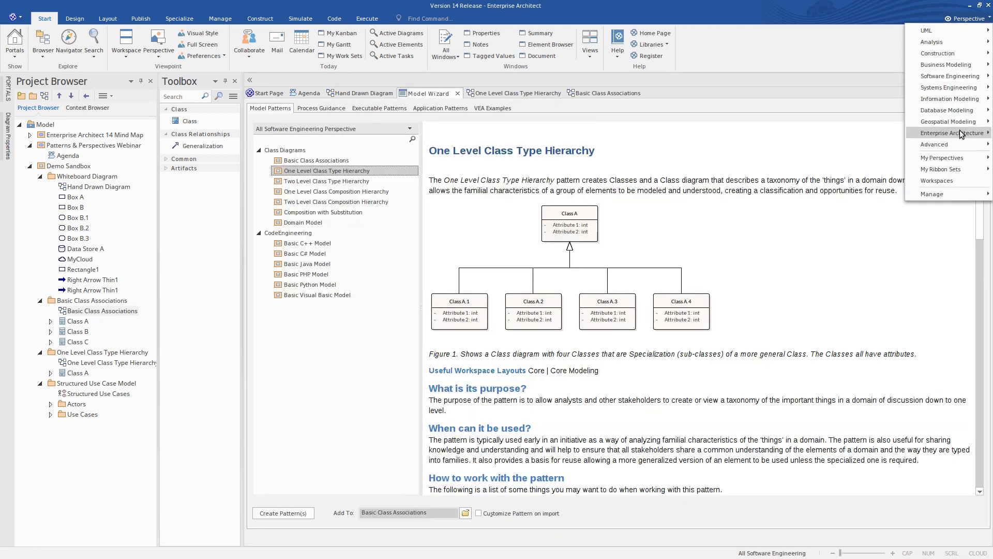
{"action": "mouse_move", "coordinate": [961, 134]}
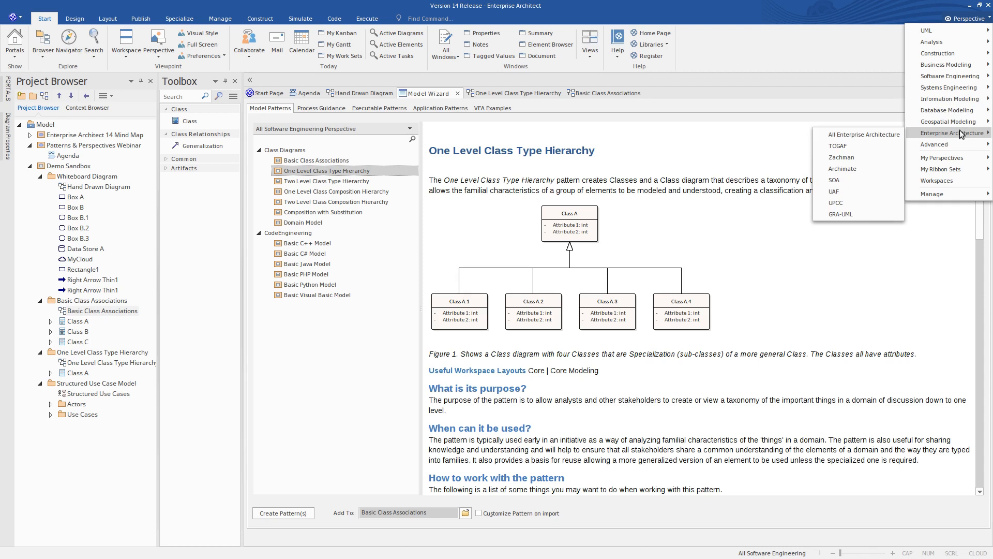
{"action": "left_click", "coordinate": [845, 168]}
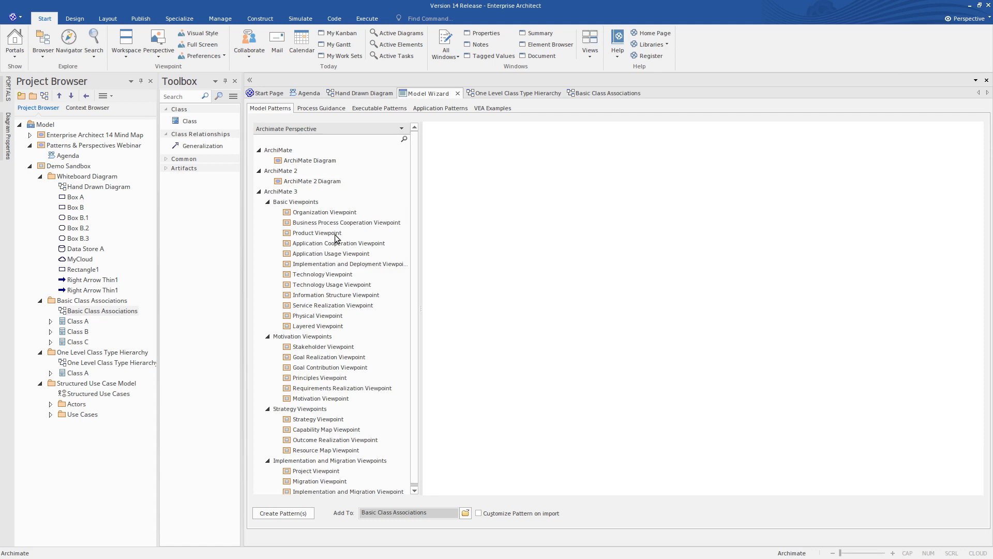
- Create the ArchiMate 3 Layered Viewpoint pattern in the Demo Sandbox package and open its diagram
{"action": "left_click", "coordinate": [326, 329]}
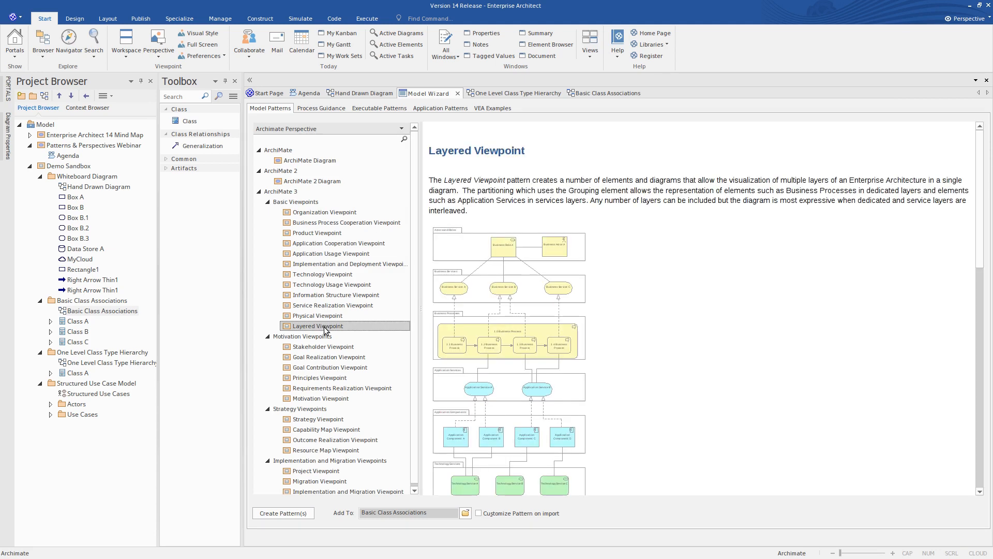
{"action": "left_click", "coordinate": [68, 166]}
{"action": "left_click", "coordinate": [282, 513]}
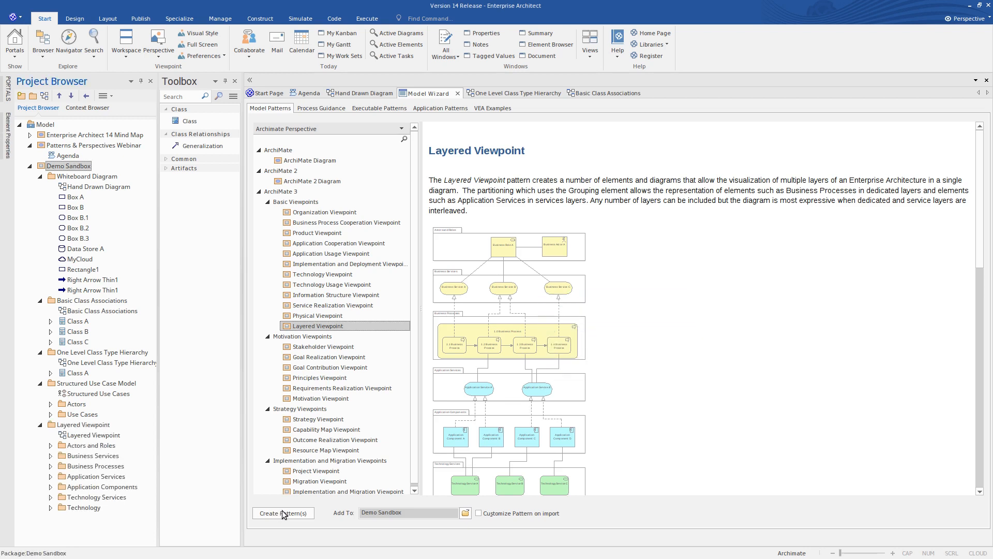
{"action": "double_click", "coordinate": [92, 436]}
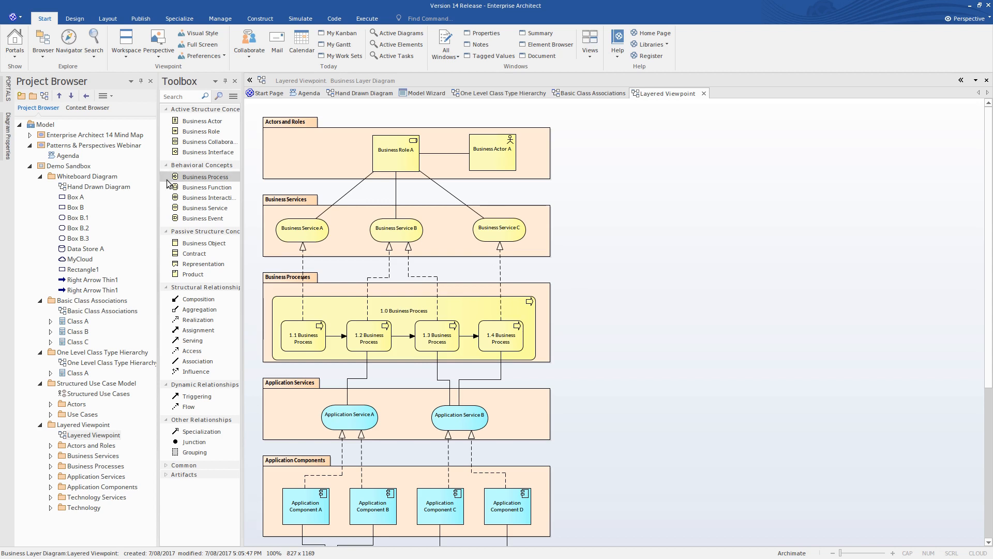
- Apply the ArchiMate 3 Basic::Layered metamodel to the Layered Viewpoint diagram and enable filtering to the metamodel
{"action": "left_click", "coordinate": [8, 146]}
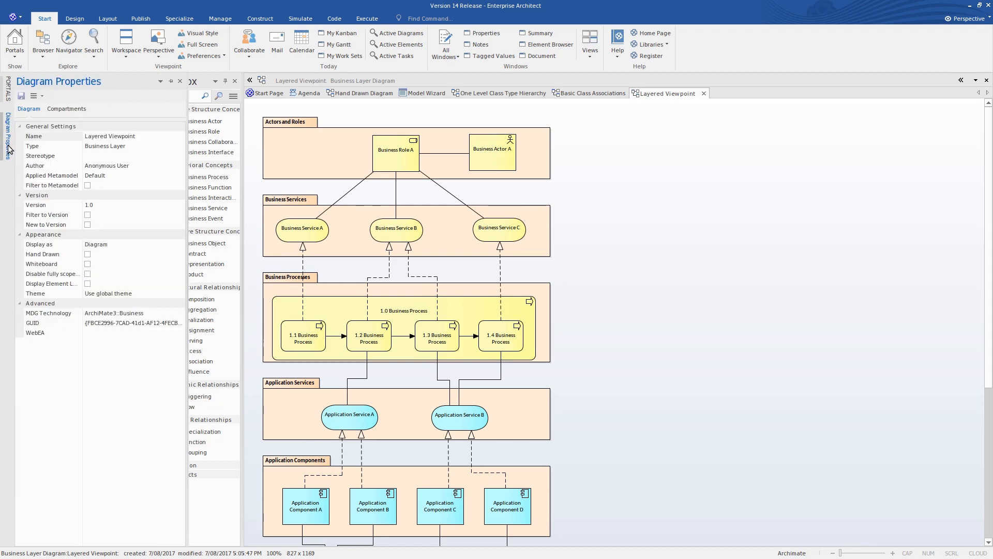
{"action": "left_click", "coordinate": [147, 174]}
{"action": "left_click", "coordinate": [180, 176]}
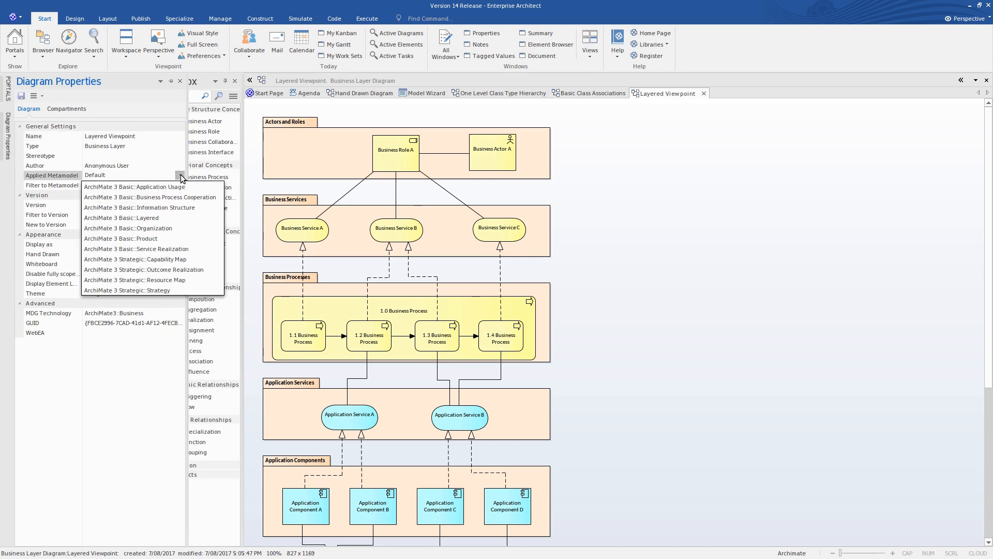
{"action": "left_click", "coordinate": [163, 218]}
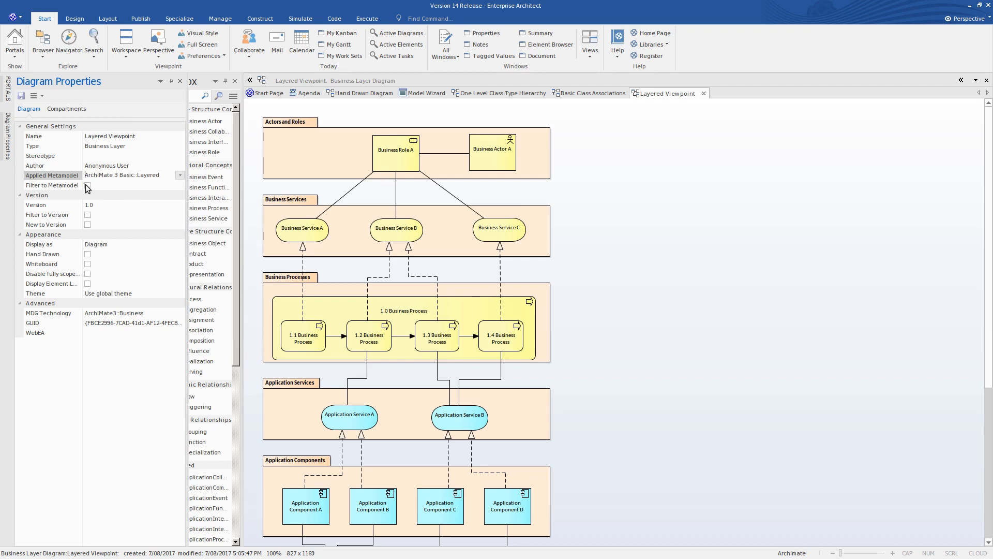
{"action": "left_click", "coordinate": [88, 185]}
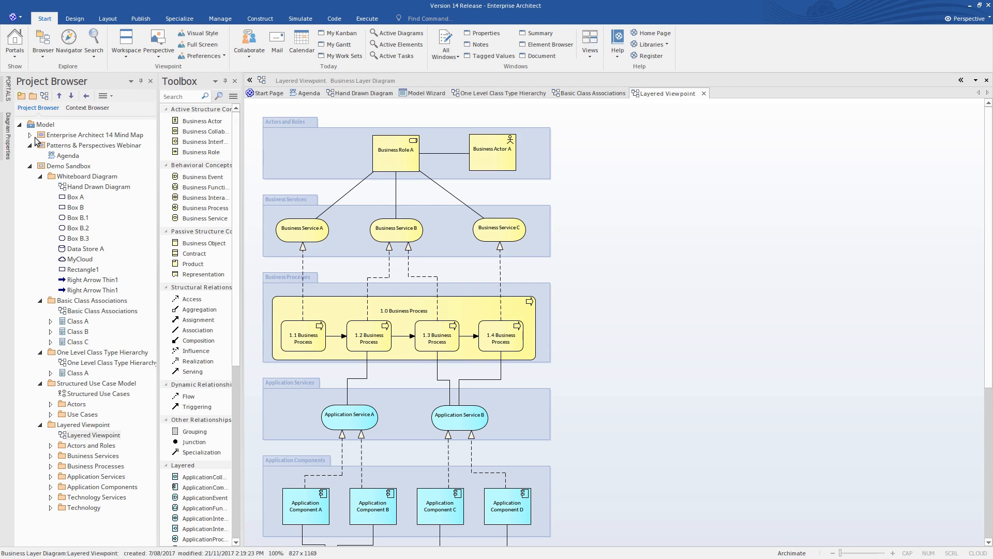
- Change the Layered Viewpoint diagram's applied metamodel to ArchiMate 3 Basic::Product
{"action": "mouse_move", "coordinate": [8, 136]}
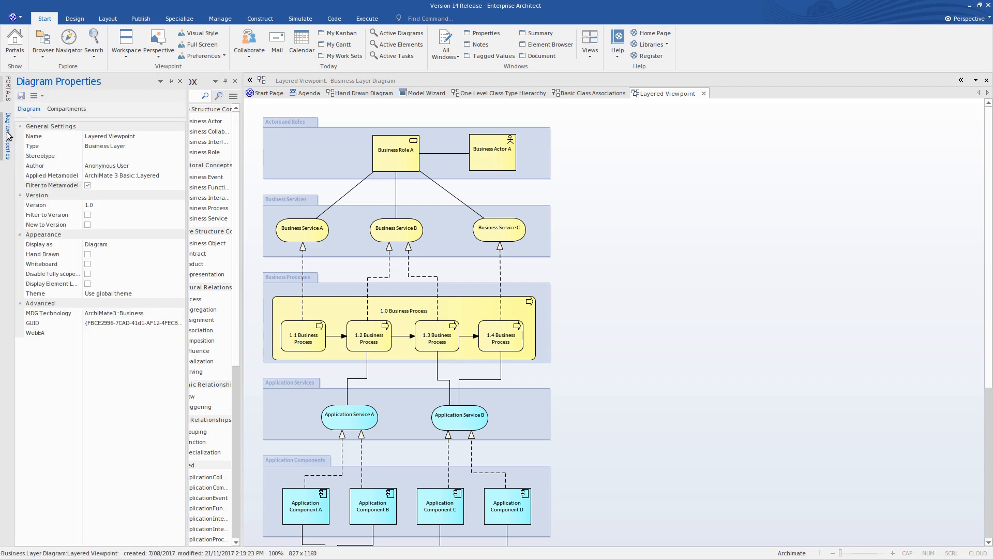
{"action": "left_click", "coordinate": [172, 176]}
{"action": "left_click", "coordinate": [179, 176]}
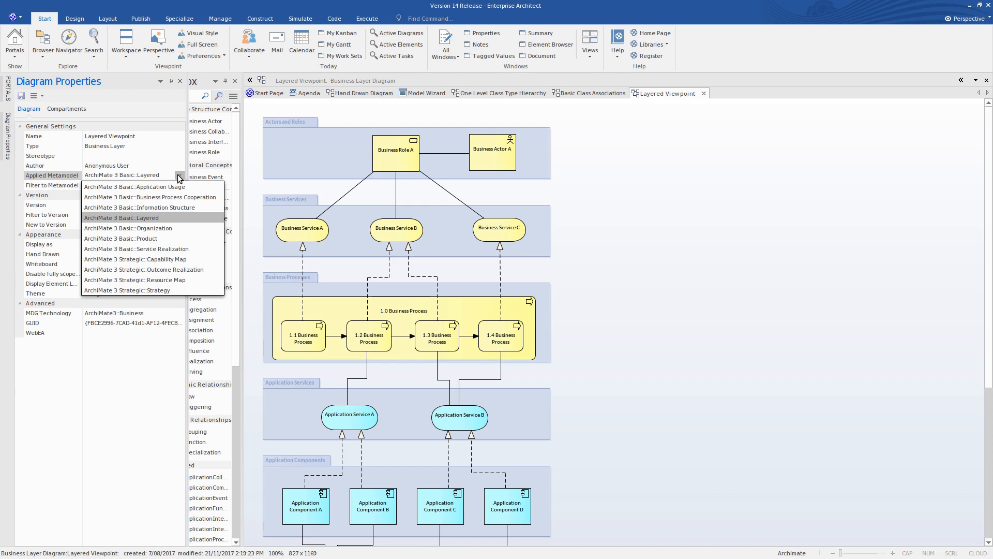
{"action": "left_click", "coordinate": [159, 238]}
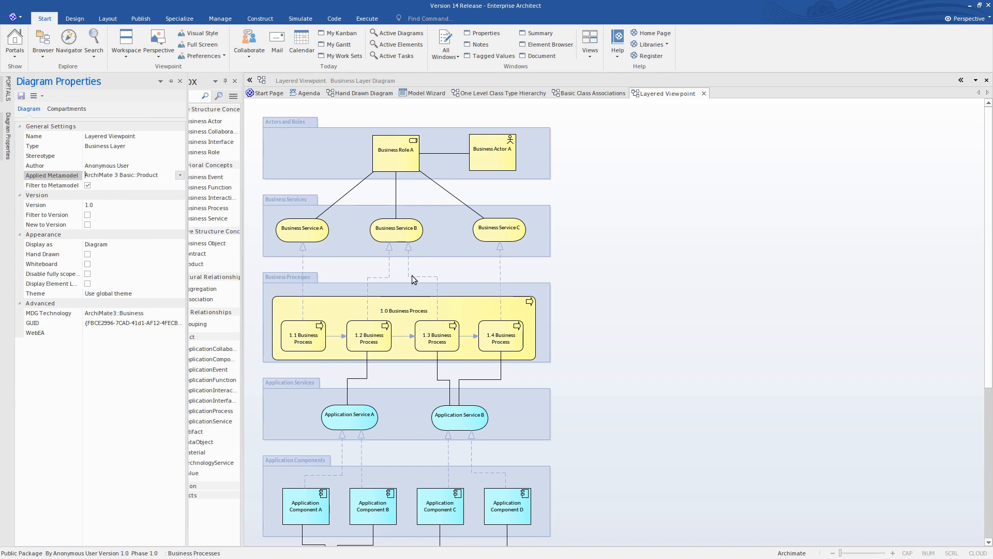
- Change the Layered Viewpoint diagram's applied metamodel to ArchiMate 3 Basic::Application Usage
{"action": "left_click", "coordinate": [179, 176]}
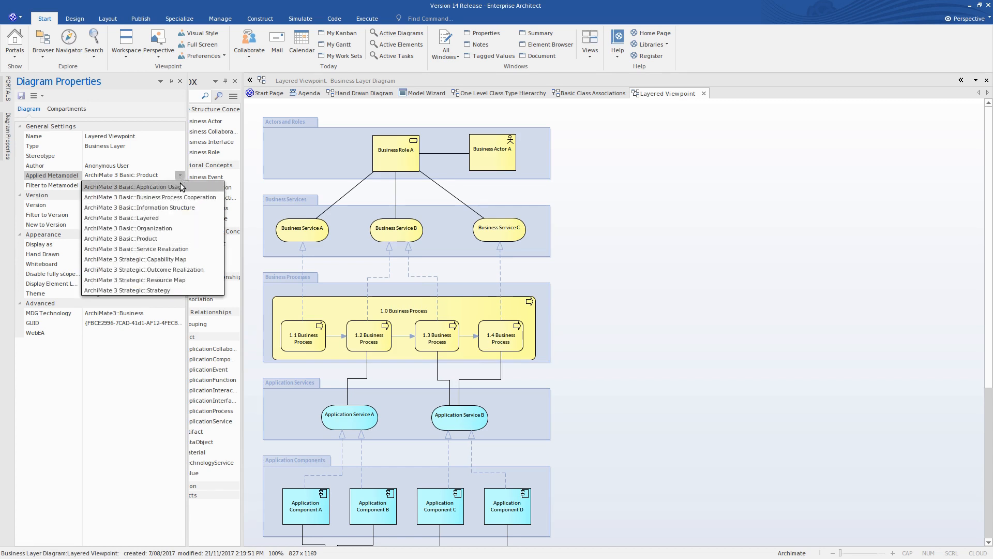
{"action": "left_click", "coordinate": [180, 186]}
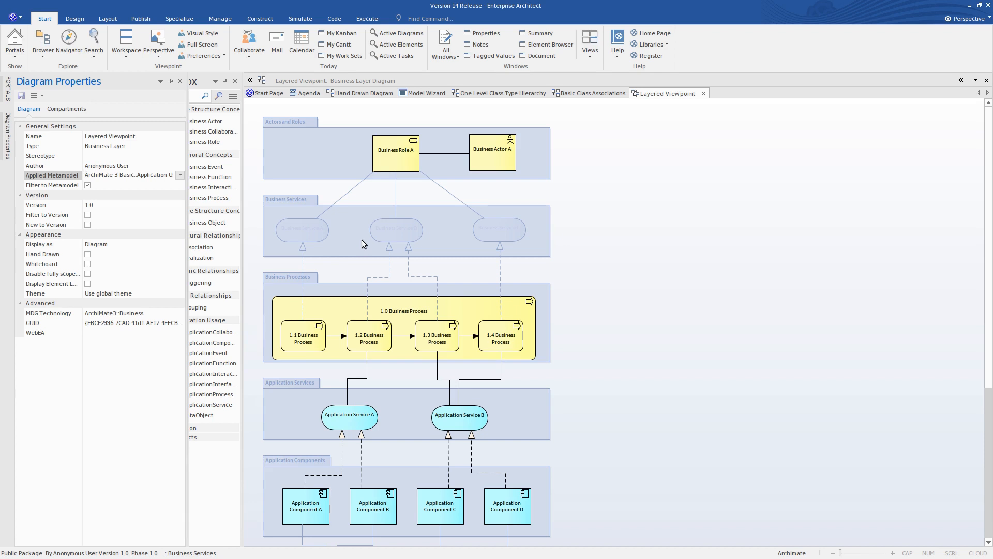
- Try the Gray Scale and Hide effects for filtered elements on the Layered Viewpoint diagram and set the Diagram Filters effect back to Fade
{"action": "left_click", "coordinate": [106, 19]}
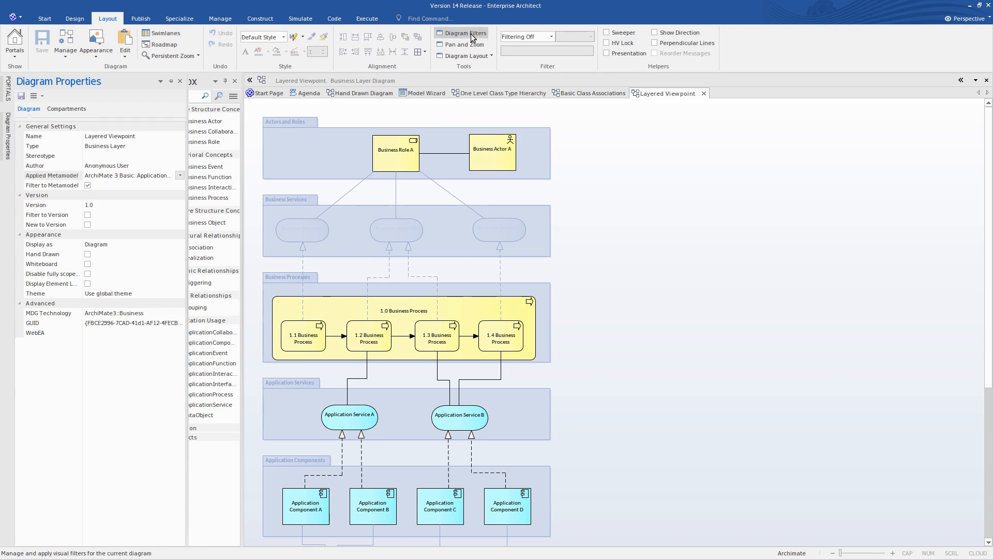
{"action": "left_click_drag", "start_coordinate": [1, 205], "coordinate": [758, 133]}
{"action": "left_click", "coordinate": [693, 173]}
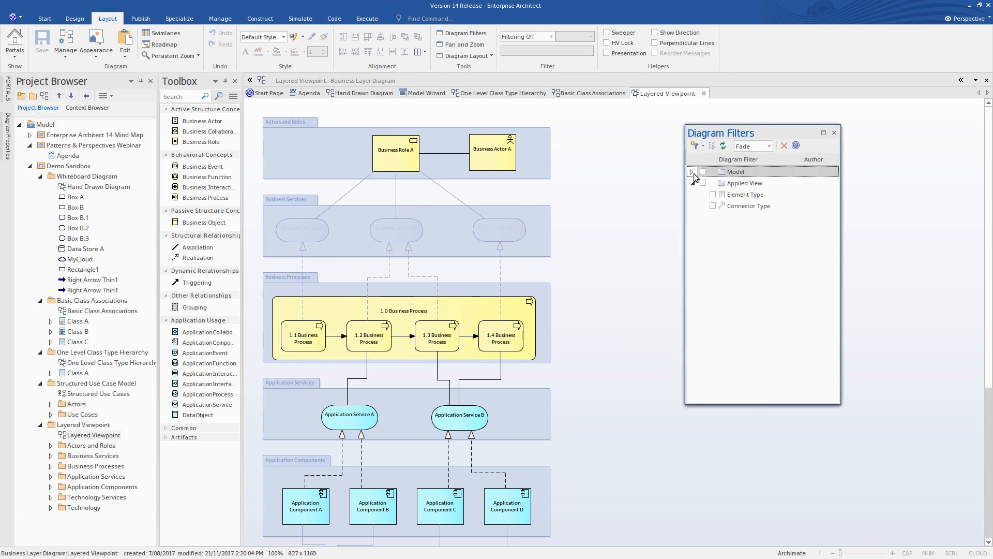
{"action": "left_click", "coordinate": [770, 146]}
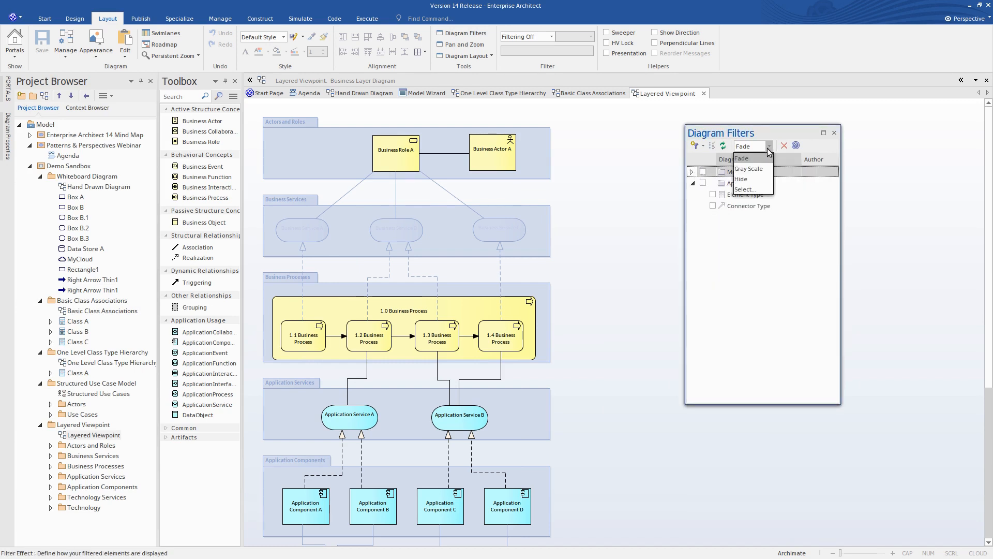
{"action": "left_click", "coordinate": [760, 170]}
{"action": "left_click", "coordinate": [769, 146]}
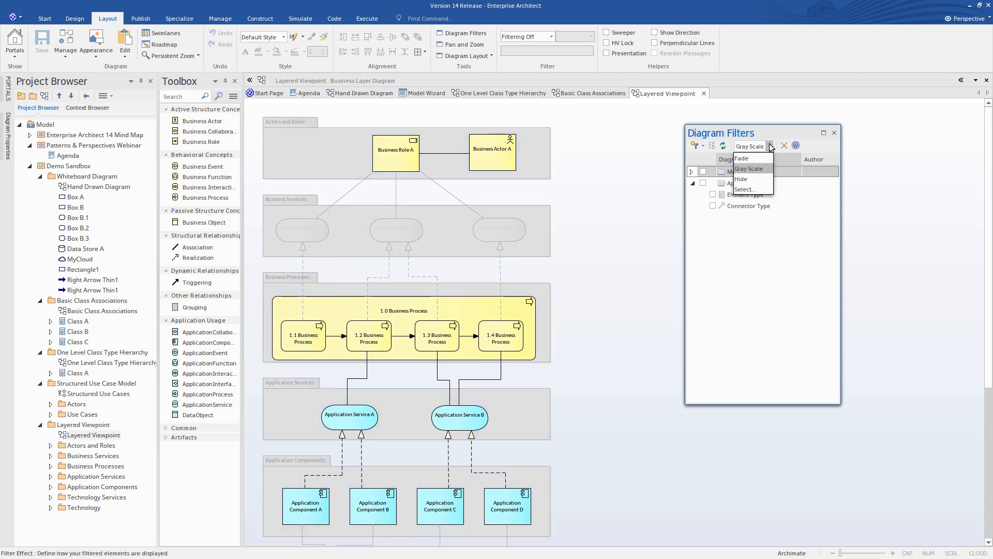
{"action": "left_click", "coordinate": [756, 179]}
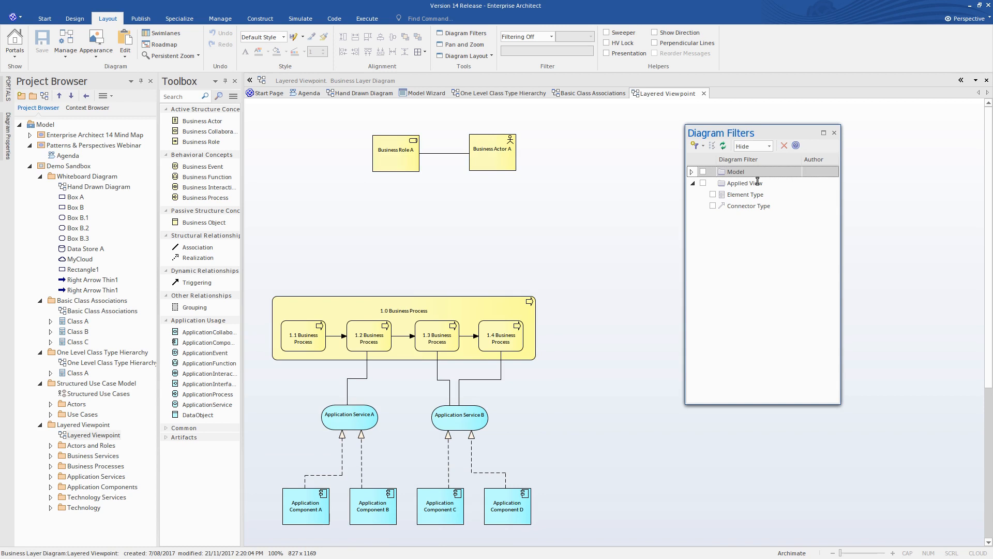
{"action": "left_click", "coordinate": [769, 147]}
{"action": "left_click", "coordinate": [758, 158]}
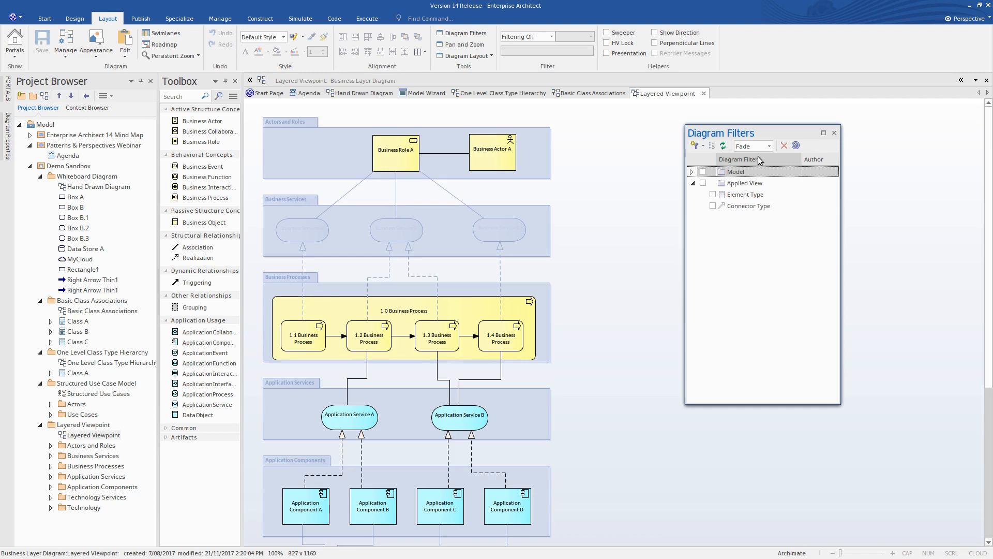
{"action": "left_click", "coordinate": [834, 133]}
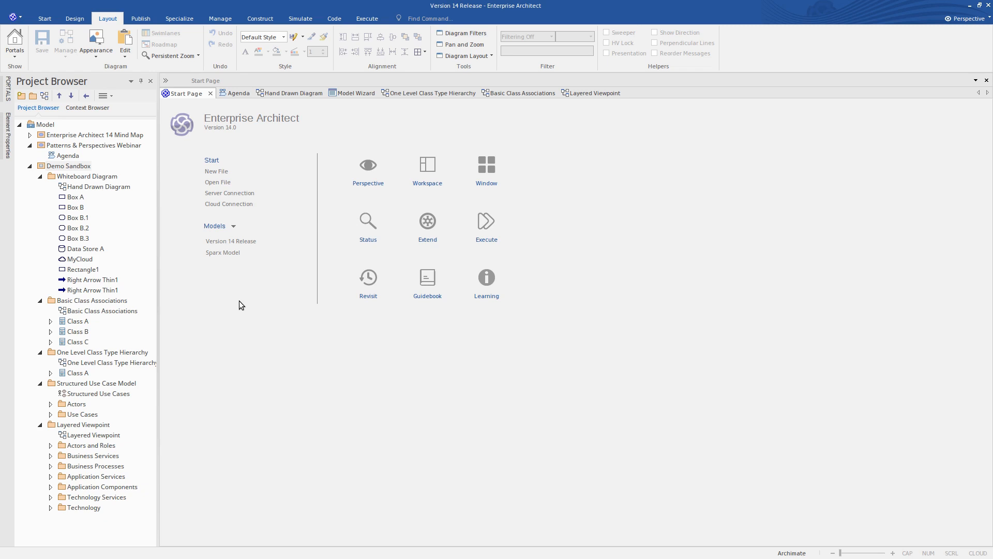
- Return to the Model Wizard and switch the perspective to UML Behavioral
{"action": "left_click", "coordinate": [365, 95]}
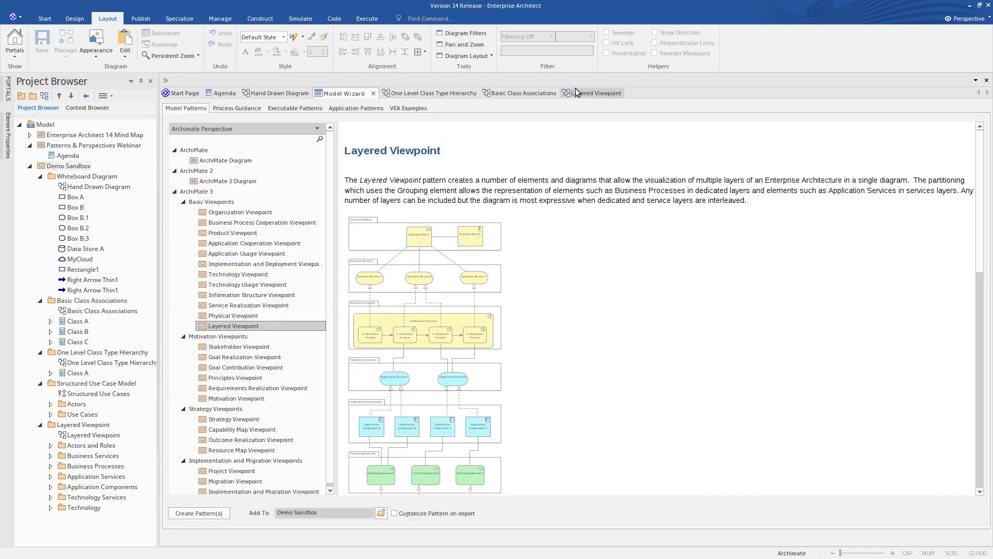
{"action": "left_click", "coordinate": [967, 18]}
{"action": "mouse_move", "coordinate": [967, 33]}
{"action": "left_click", "coordinate": [874, 57]}
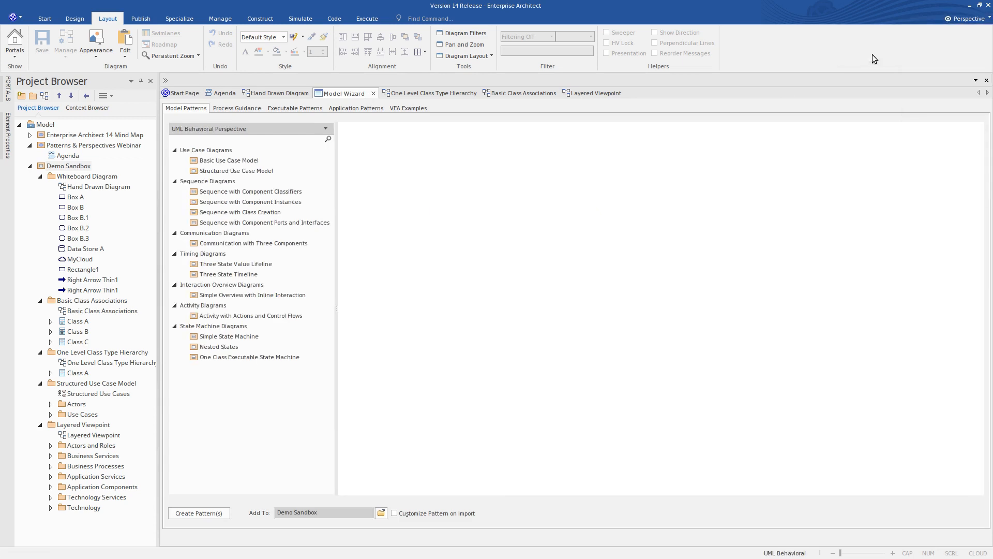
- Create the Activity with Actions and Control Flows pattern in the Demo Sandbox package and open its Activity with Actions diagram
{"action": "left_click", "coordinate": [256, 316]}
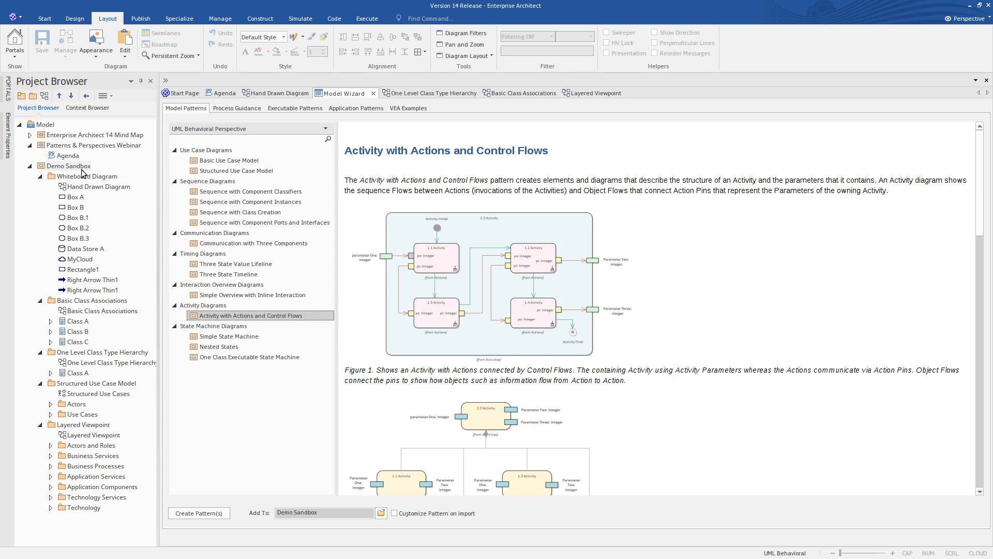
{"action": "left_click", "coordinate": [203, 515]}
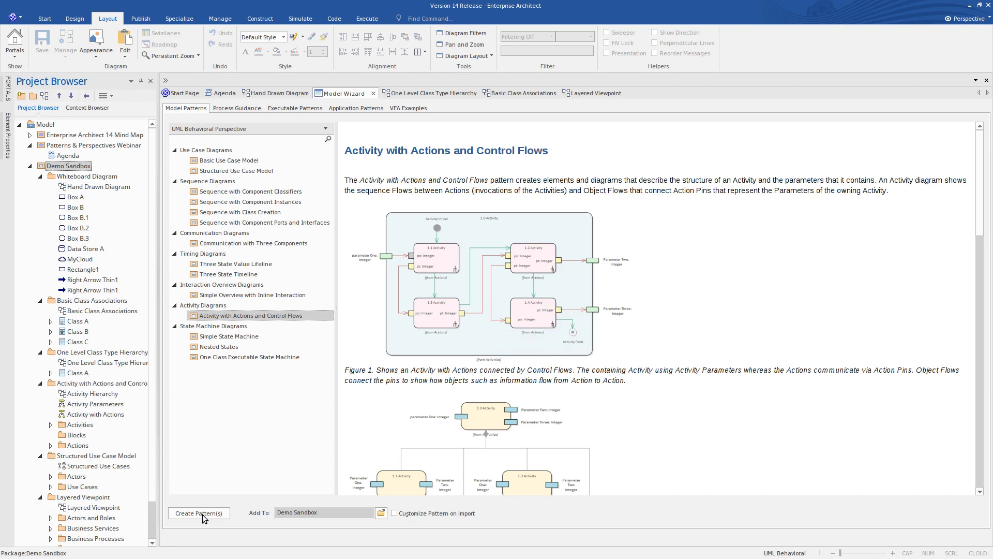
{"action": "left_click", "coordinate": [99, 386]}
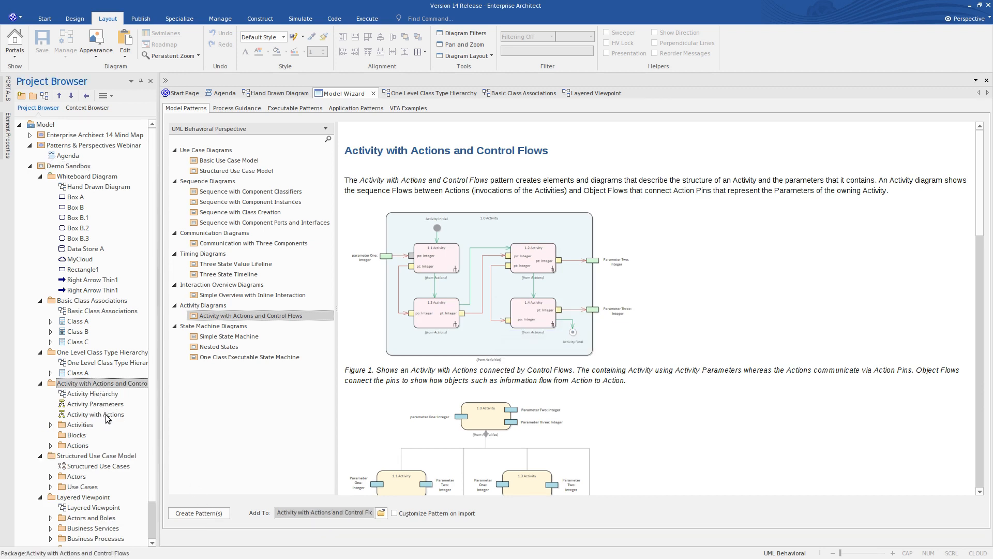
{"action": "double_click", "coordinate": [105, 415]}
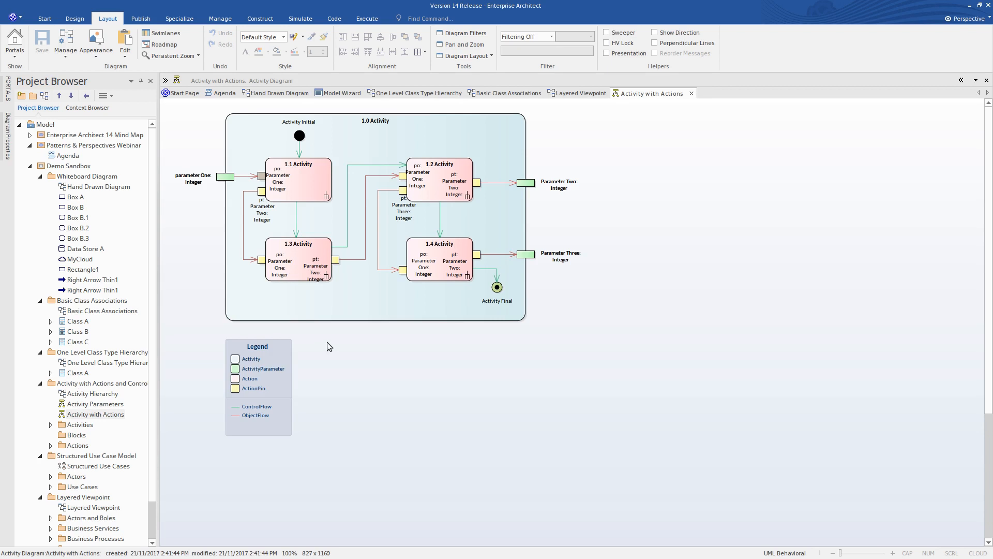
- Show the diagram toolbox and apply the UML Simple Activity metamodel to the Activity with Actions diagram
{"action": "left_click", "coordinate": [166, 80]}
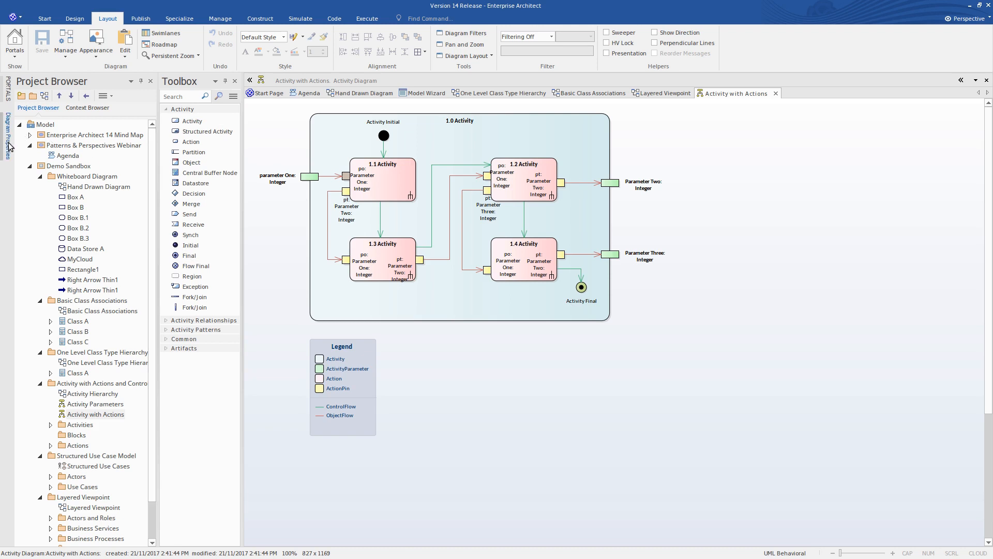
{"action": "mouse_move", "coordinate": [9, 147]}
{"action": "left_click", "coordinate": [175, 176]}
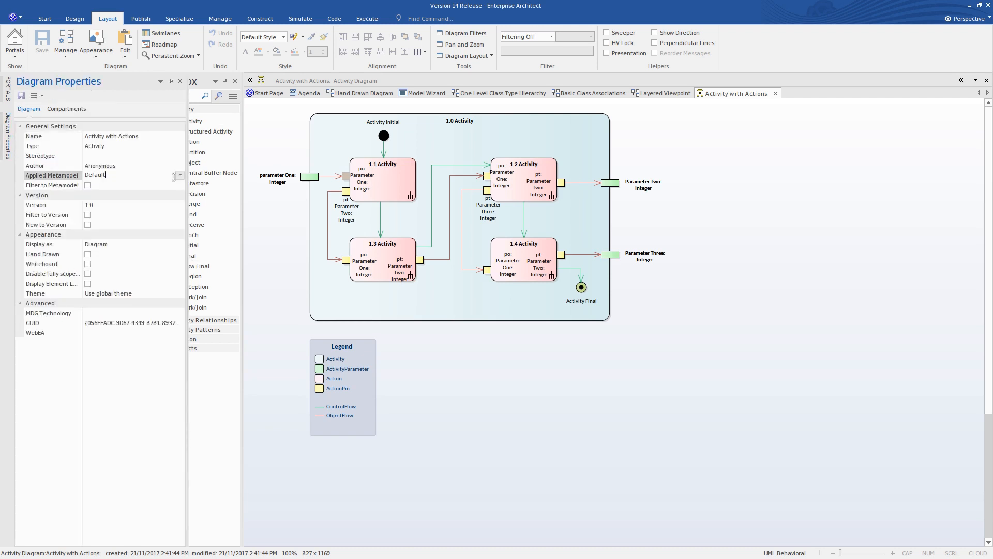
{"action": "left_click", "coordinate": [179, 177]}
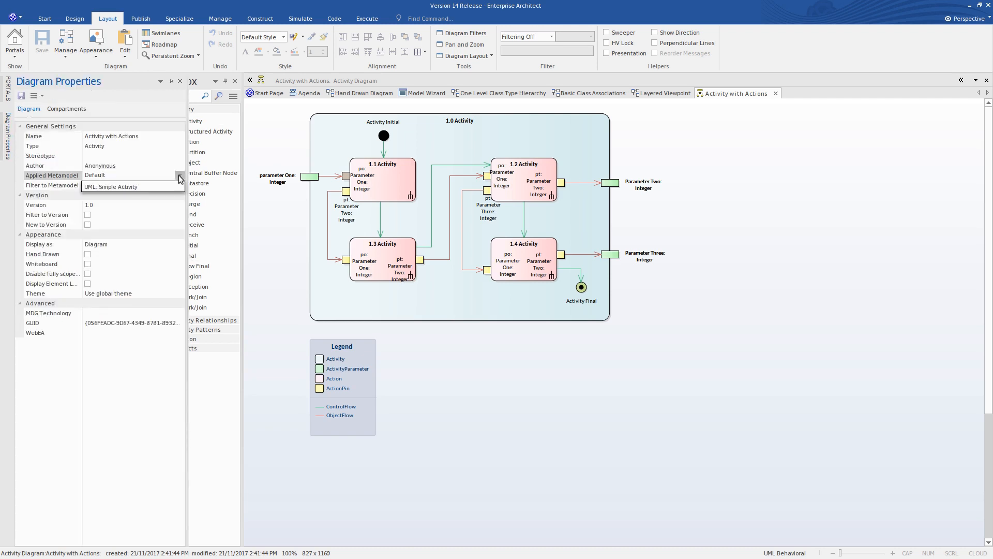
{"action": "left_click", "coordinate": [133, 188]}
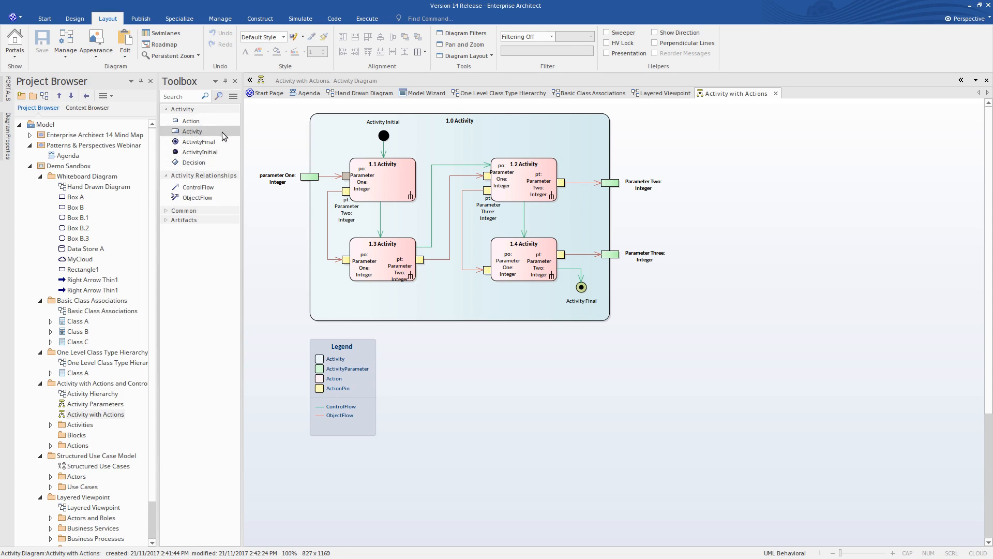
- Check which elements and relationships the quick linker offers from the 1.2 Activity action, without creating anything
{"action": "left_click", "coordinate": [545, 168]}
{"action": "left_click_drag", "start_coordinate": [568, 161], "coordinate": [708, 161]}
{"action": "mouse_move", "coordinate": [738, 185]}
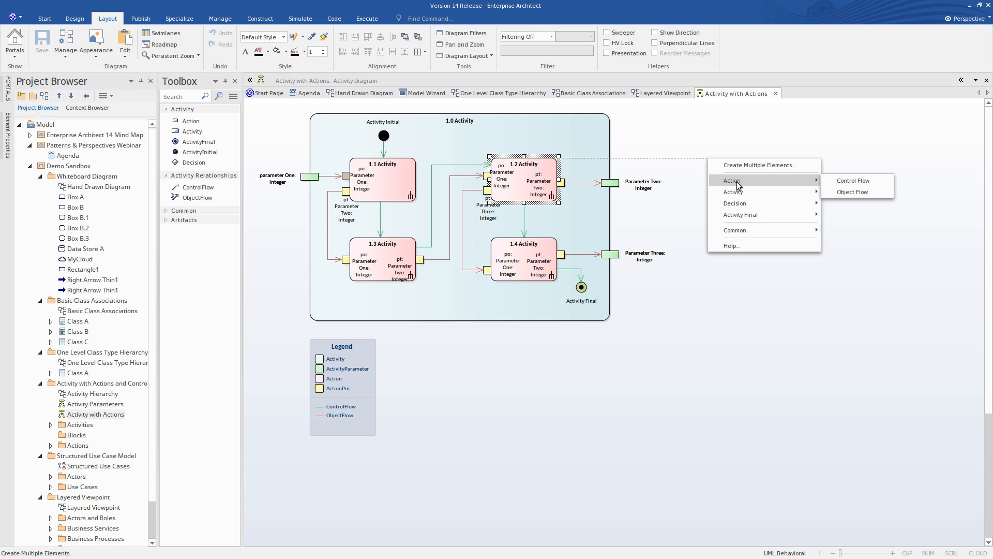
{"action": "key", "text": "Escape"}
{"action": "key", "text": "Escape"}
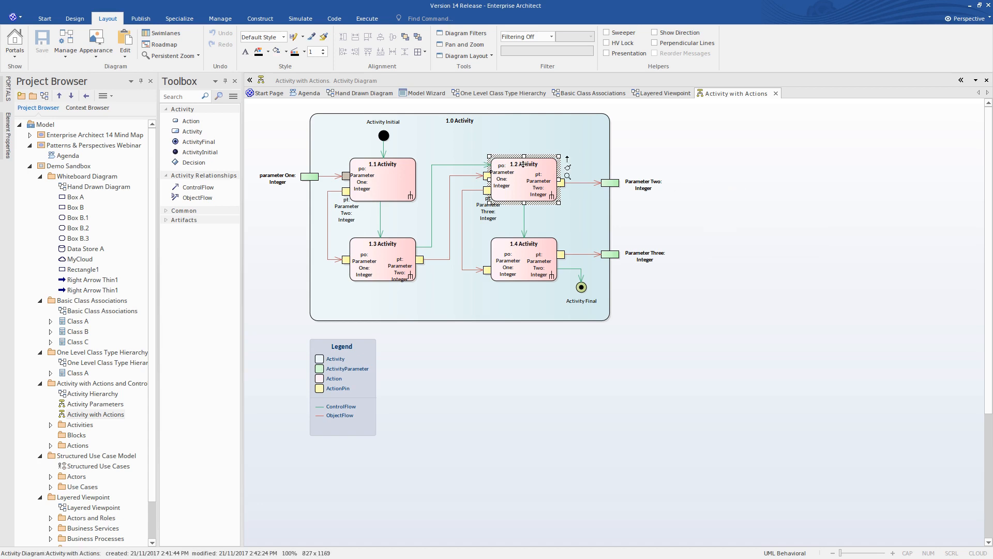
- Enable filtering to the metamodel in the properties of the Activity with Actions diagram
{"action": "mouse_move", "coordinate": [9, 143]}
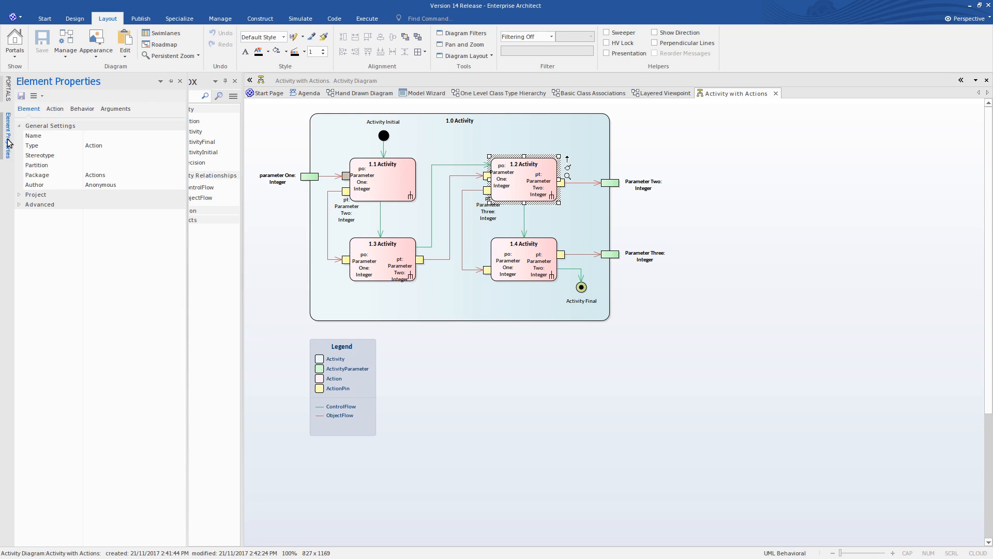
{"action": "left_click", "coordinate": [260, 119]}
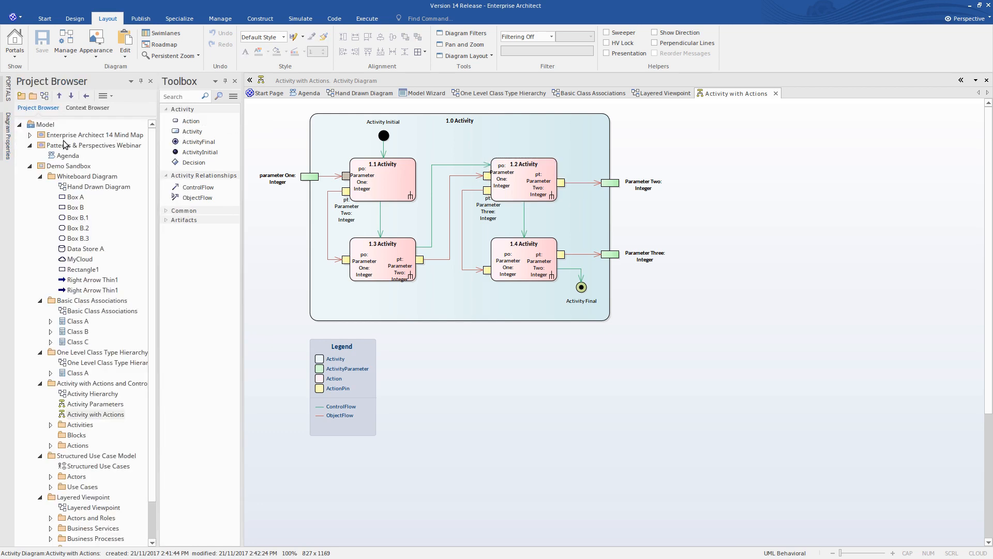
{"action": "mouse_move", "coordinate": [8, 146]}
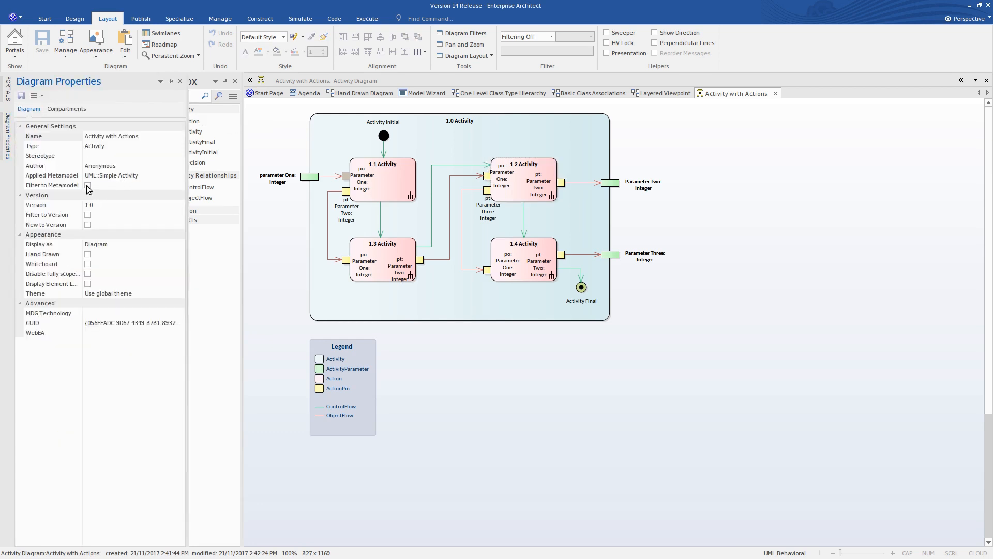
{"action": "left_click", "coordinate": [88, 187]}
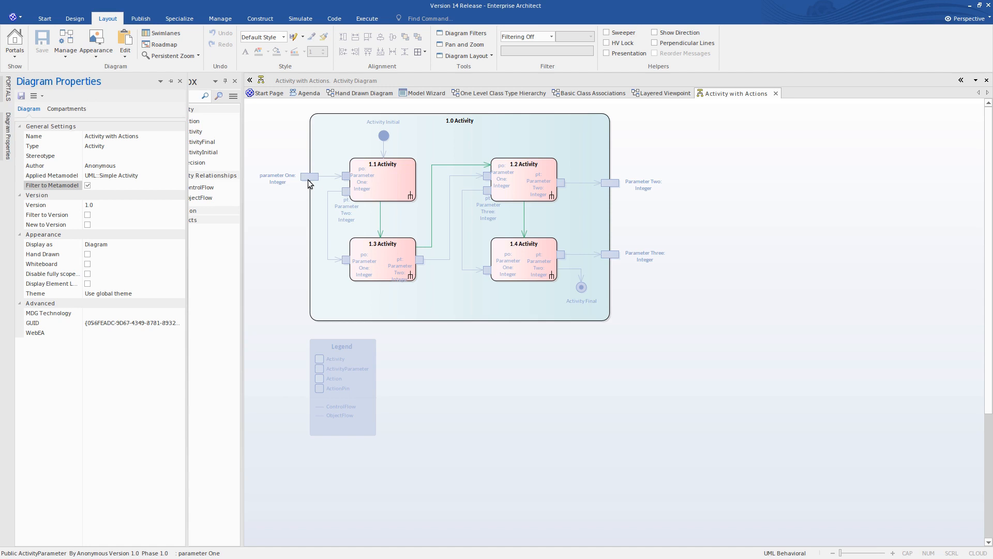
{"action": "left_click", "coordinate": [269, 195]}
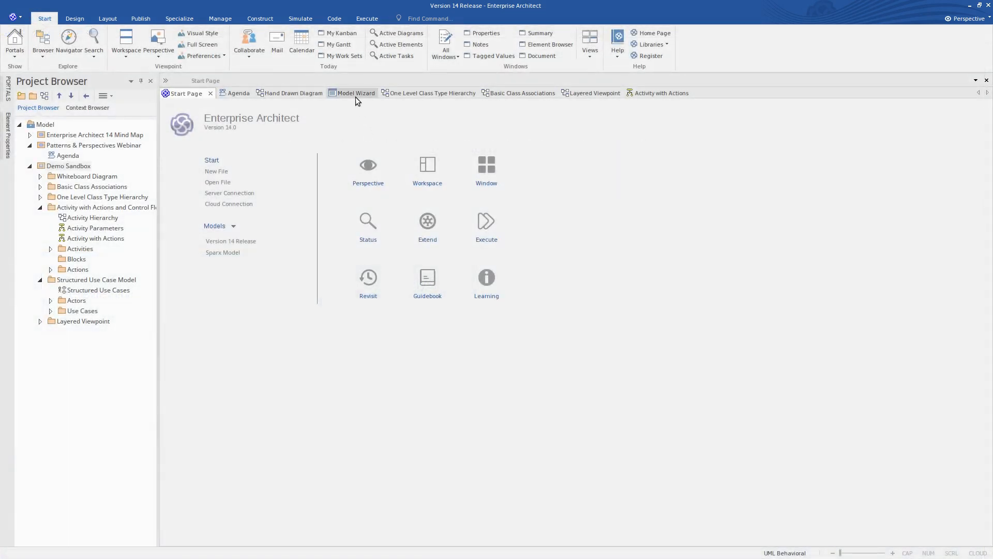
- Create the Maria Install pattern from the Model Wizard's Process Guidance in the Demo Sandbox package and open its diagram
{"action": "left_click", "coordinate": [355, 97]}
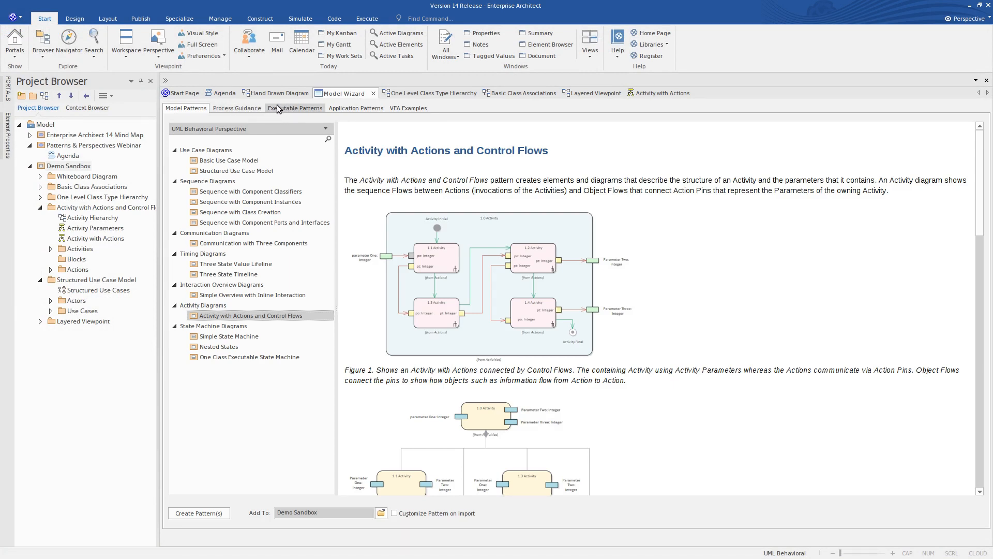
{"action": "left_click", "coordinate": [246, 110]}
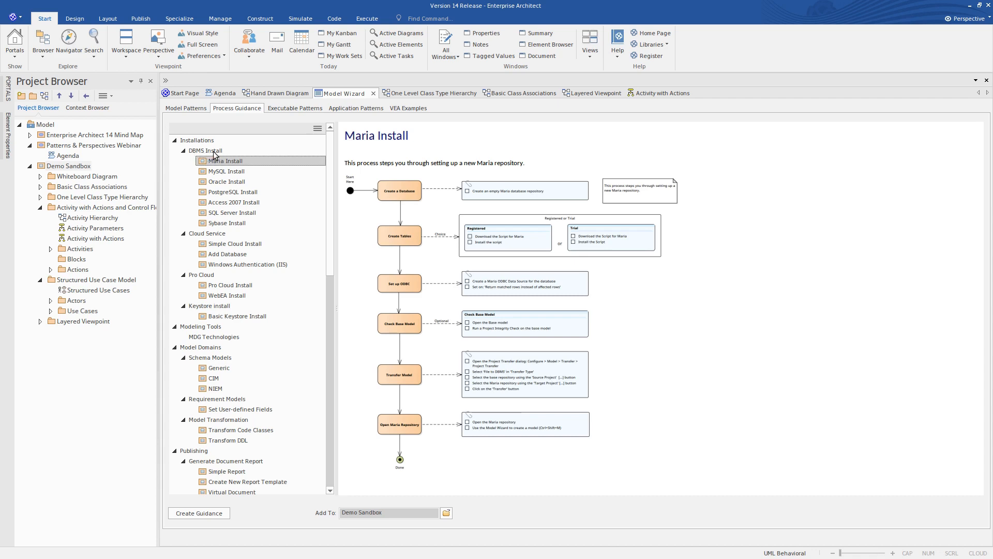
{"action": "scroll", "coordinate": [259, 241], "scroll_direction": "down", "scroll_amount": 5}
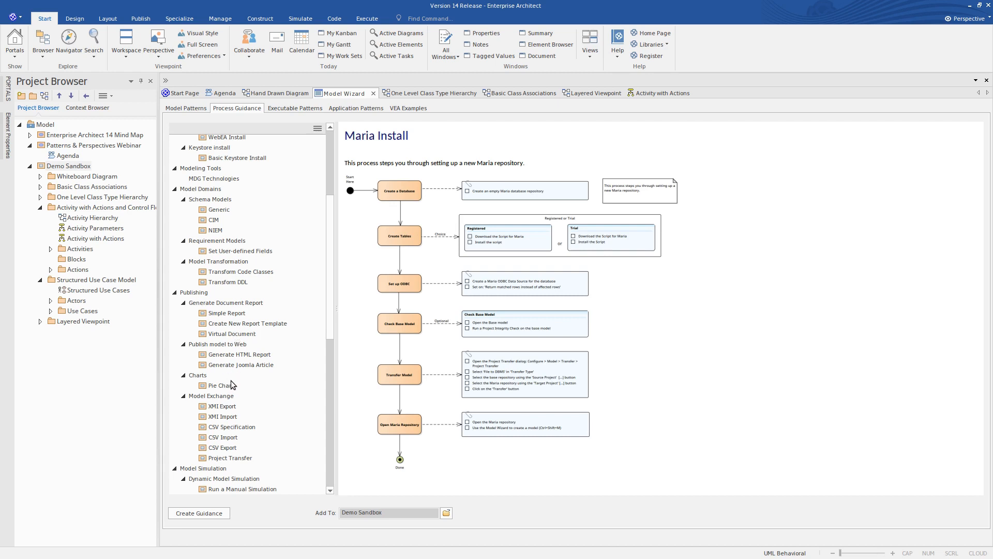
{"action": "scroll", "coordinate": [266, 296], "scroll_direction": "up", "scroll_amount": 5}
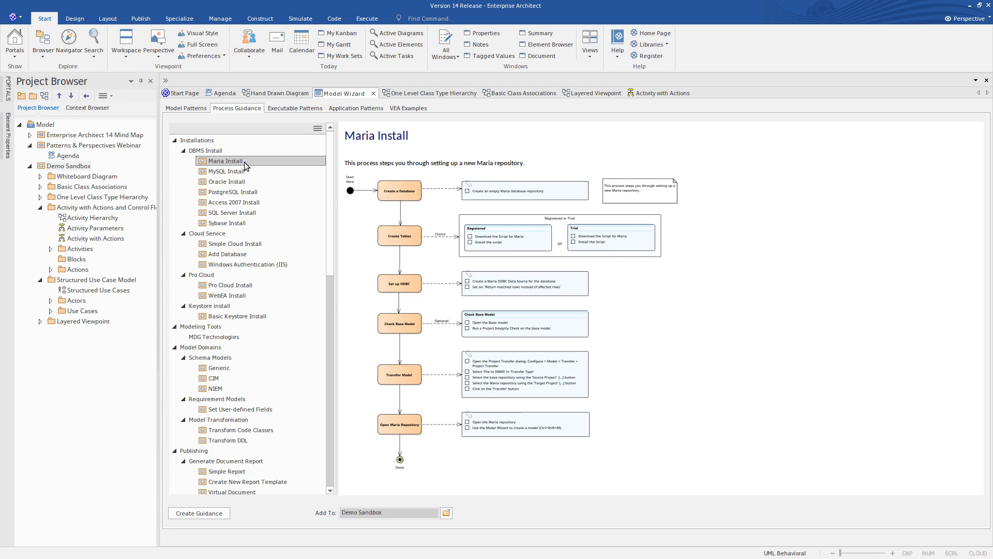
{"action": "left_click", "coordinate": [199, 513]}
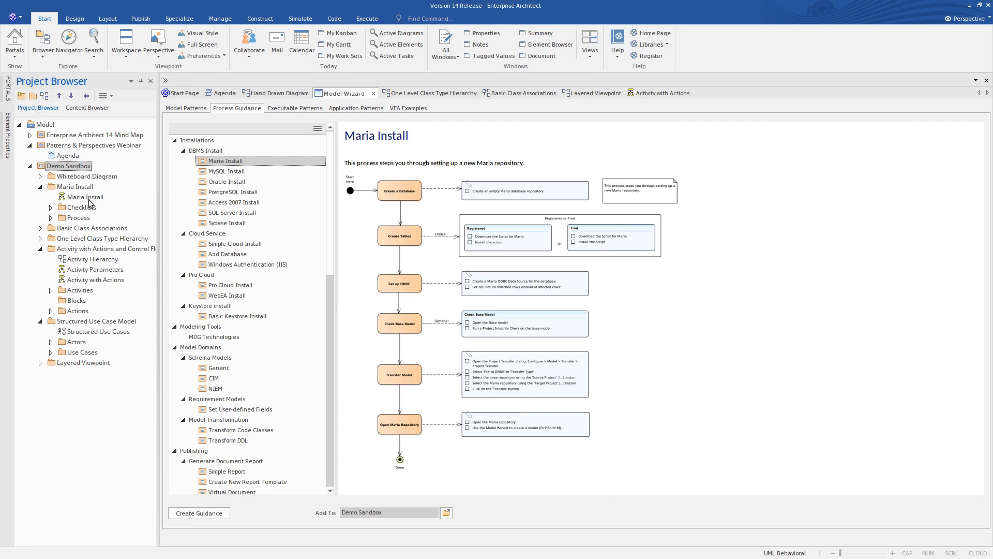
{"action": "double_click", "coordinate": [88, 197]}
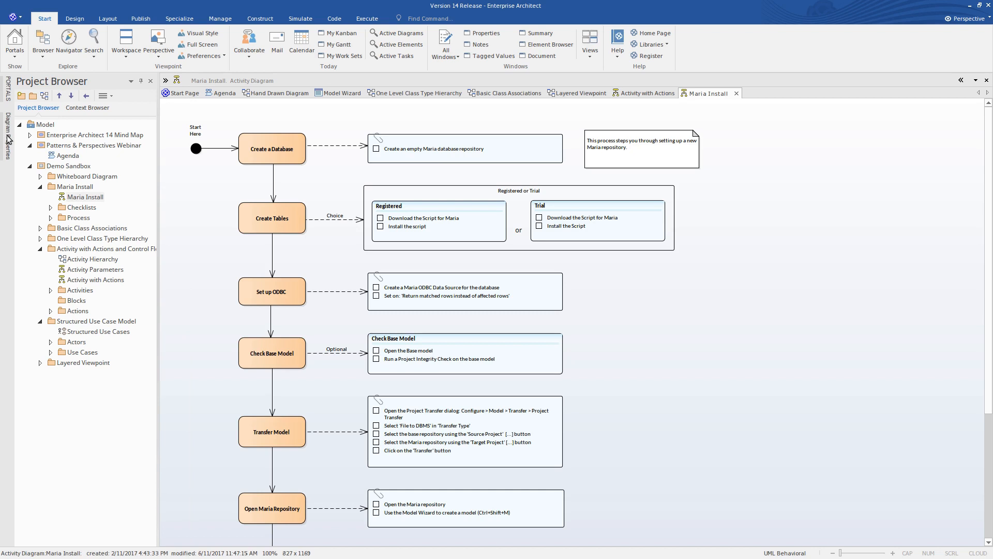
- Display the Notes window alongside the Maria Install diagram
{"action": "left_click", "coordinate": [14, 58]}
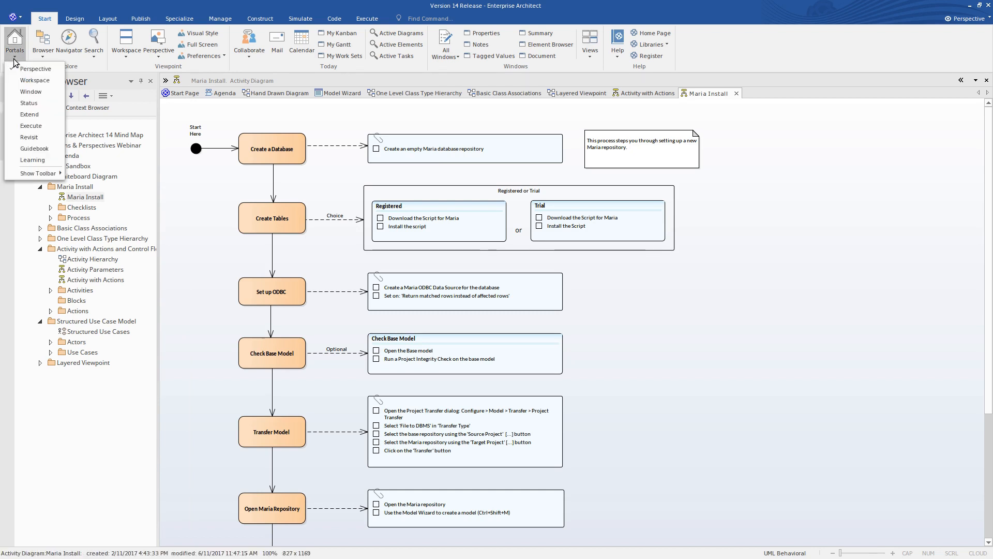
{"action": "left_click", "coordinate": [30, 92]}
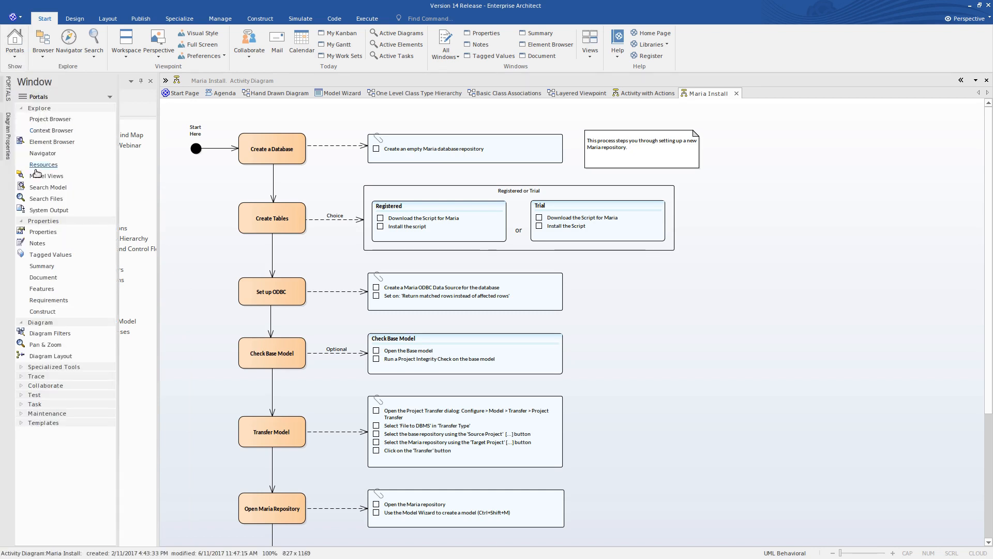
{"action": "left_click", "coordinate": [43, 244]}
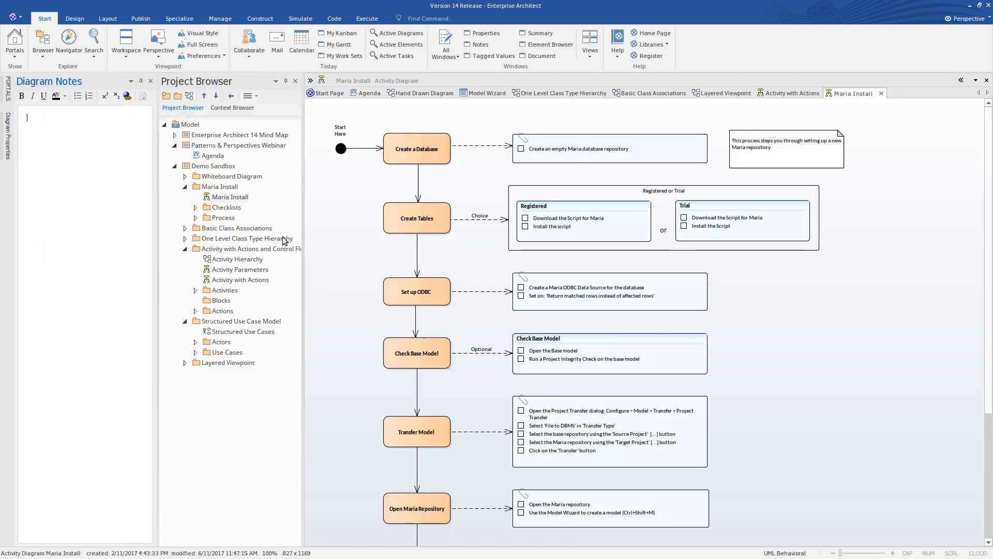
- Follow the Create a Project in a MariaDB Database link in the Create a Database checklist's notes, then return to the Maria Install diagram
{"action": "left_click", "coordinate": [540, 150]}
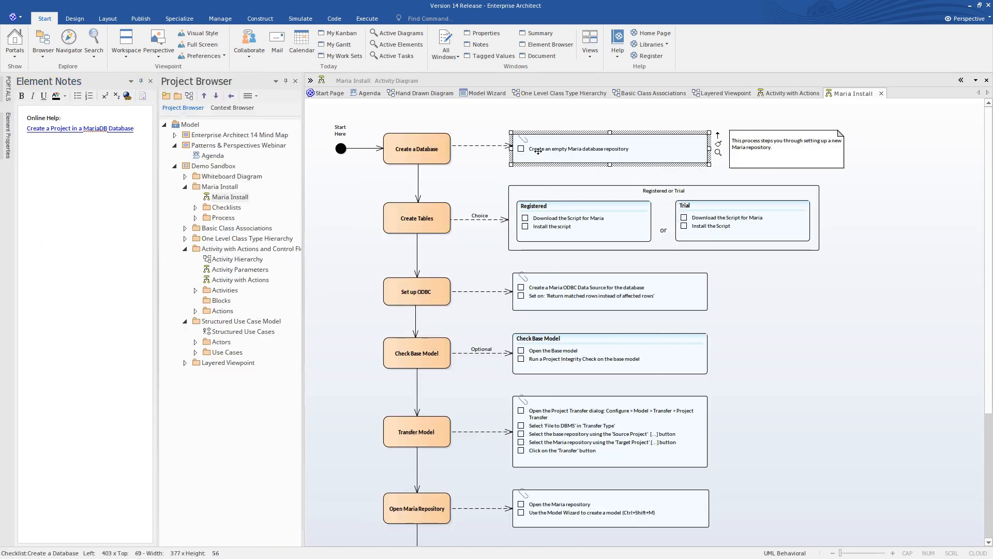
{"action": "left_click", "coordinate": [100, 130], "text": "ctrl"}
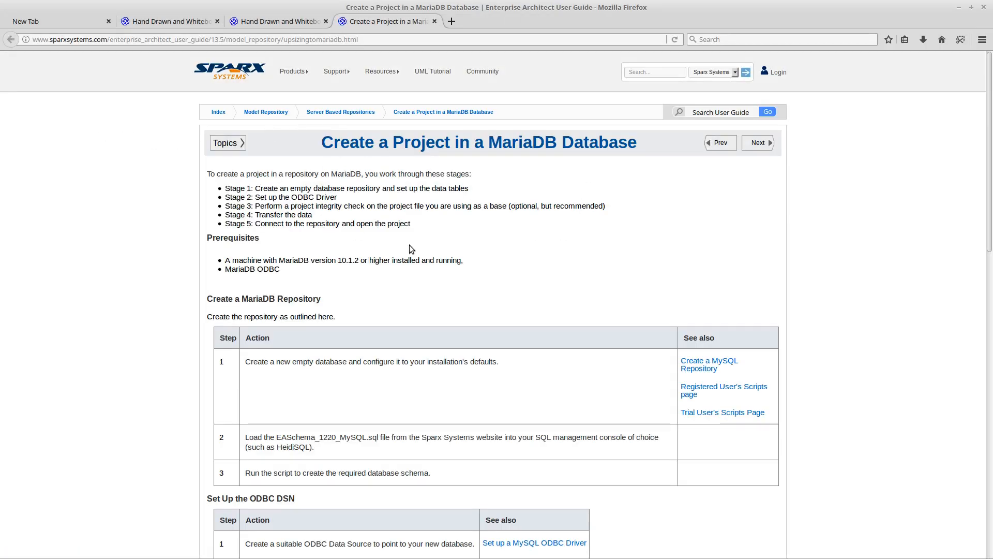
{"action": "left_click", "coordinate": [959, 7]}
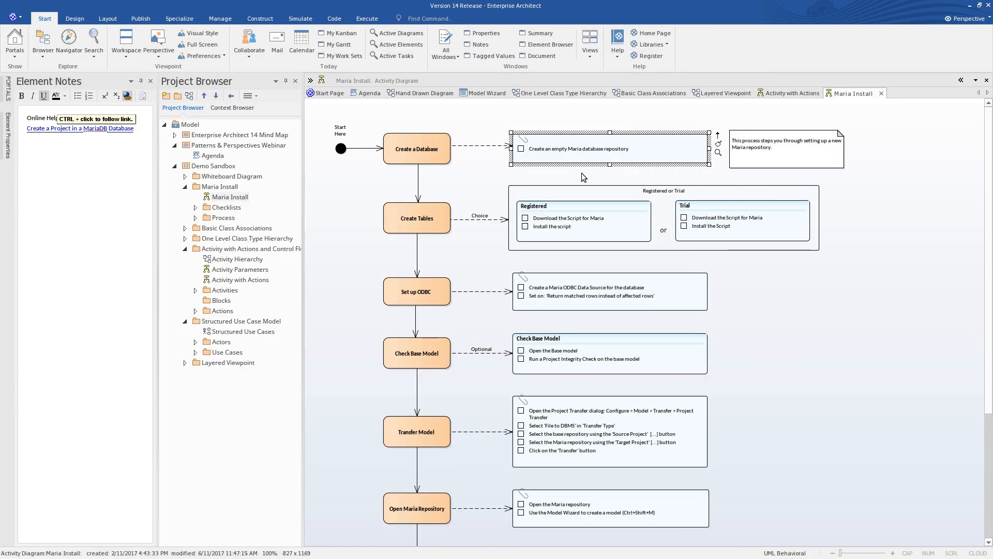
- Check off 'Create an empty Maria database repository' and the Registered checklist's 'Download the Script for Maria' and 'Install the script' items
{"action": "left_click", "coordinate": [521, 150]}
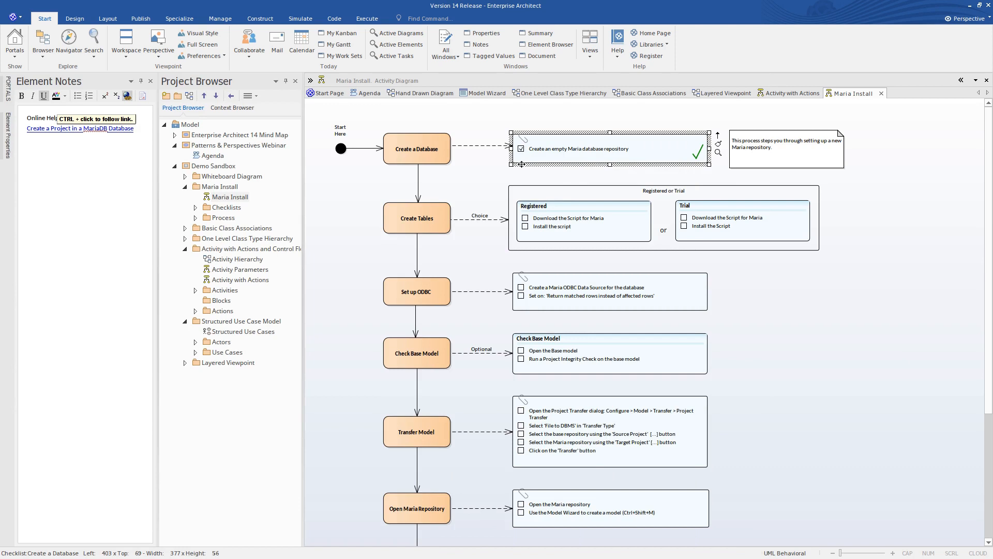
{"action": "left_click", "coordinate": [594, 219]}
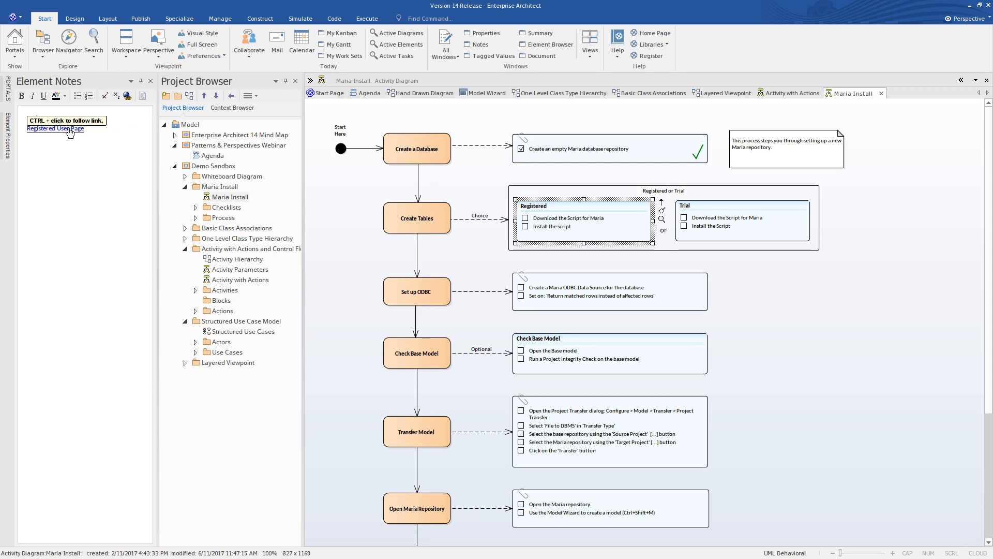
{"action": "left_click", "coordinate": [525, 219]}
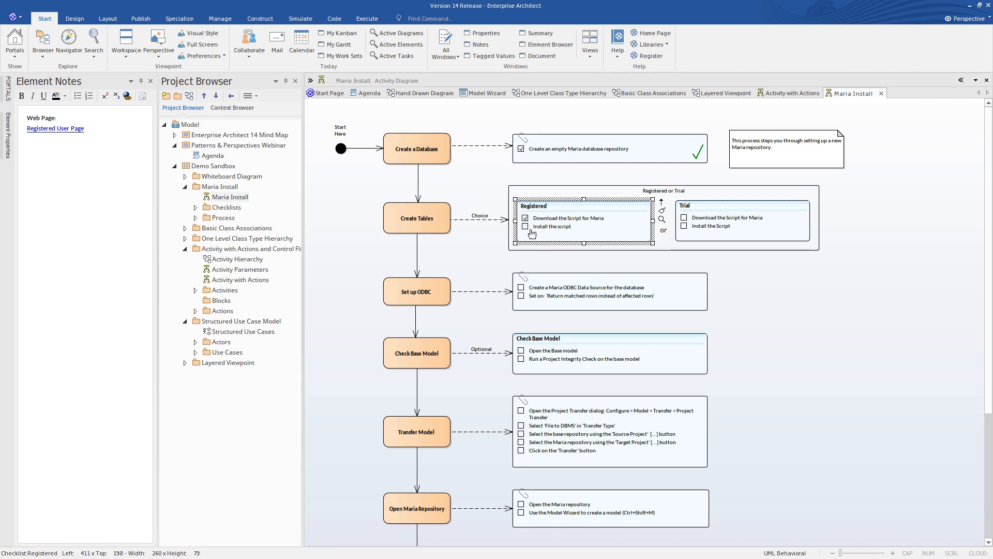
{"action": "left_click", "coordinate": [526, 228]}
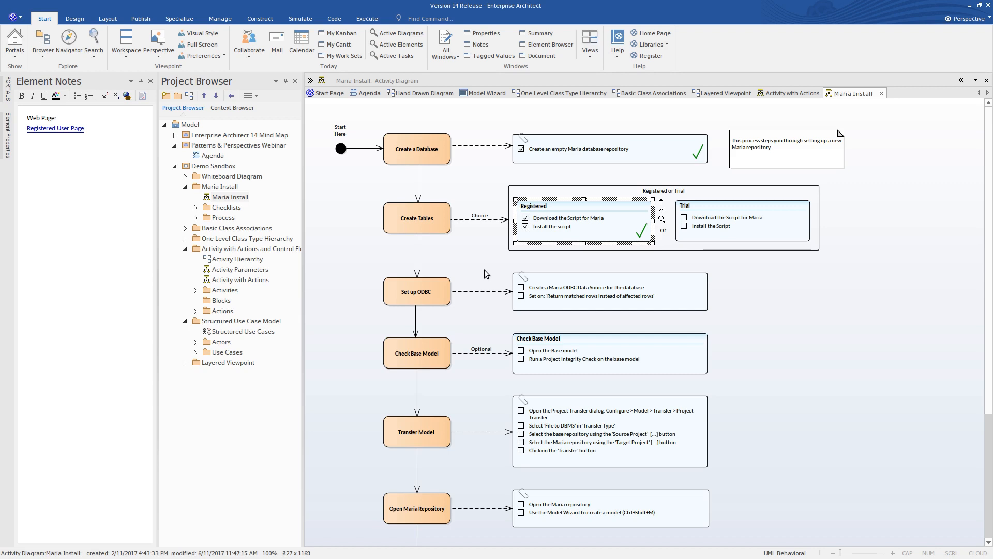
{"action": "scroll", "coordinate": [484, 269], "scroll_direction": "down", "scroll_amount": 3}
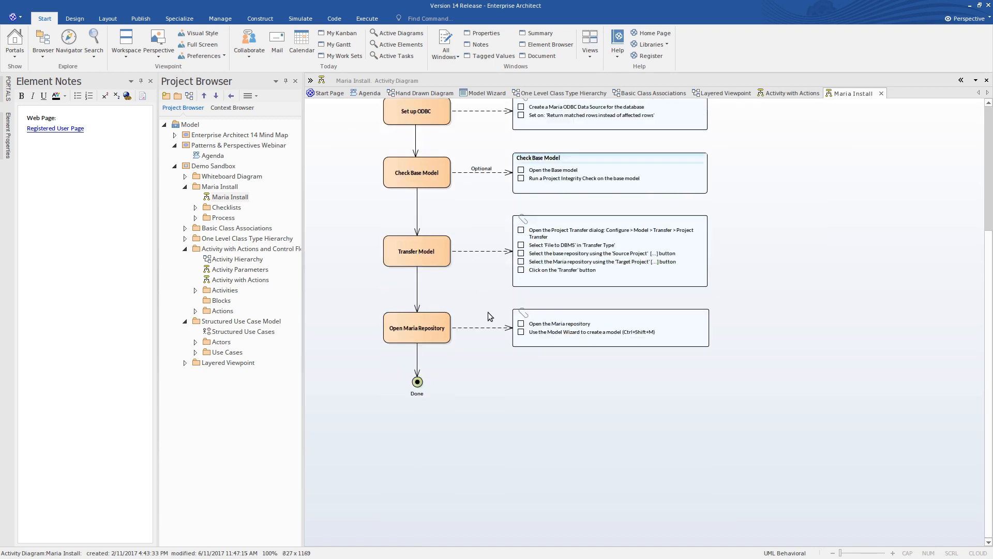
{"action": "scroll", "coordinate": [492, 306], "scroll_direction": "up", "scroll_amount": 3}
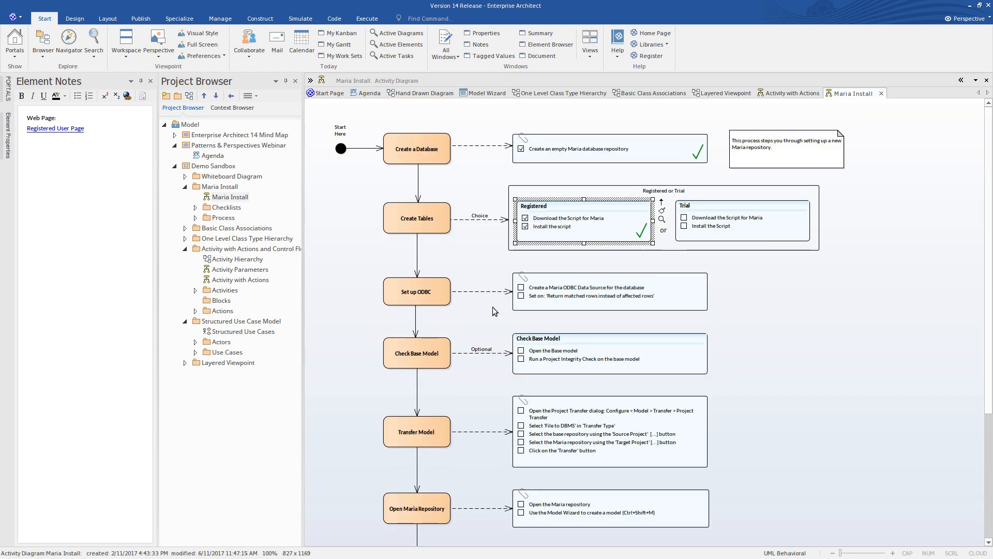